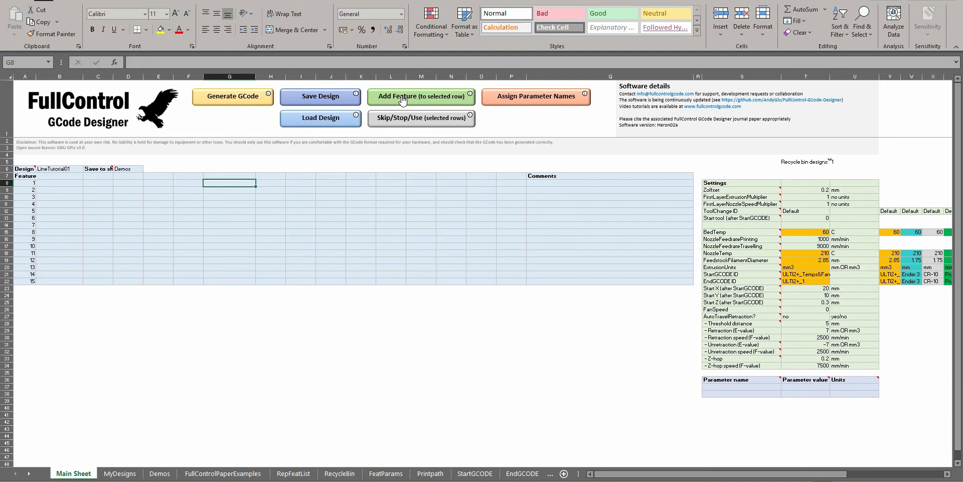
Add a Line equation feature to the first feature row of the design
left_click(403, 99)
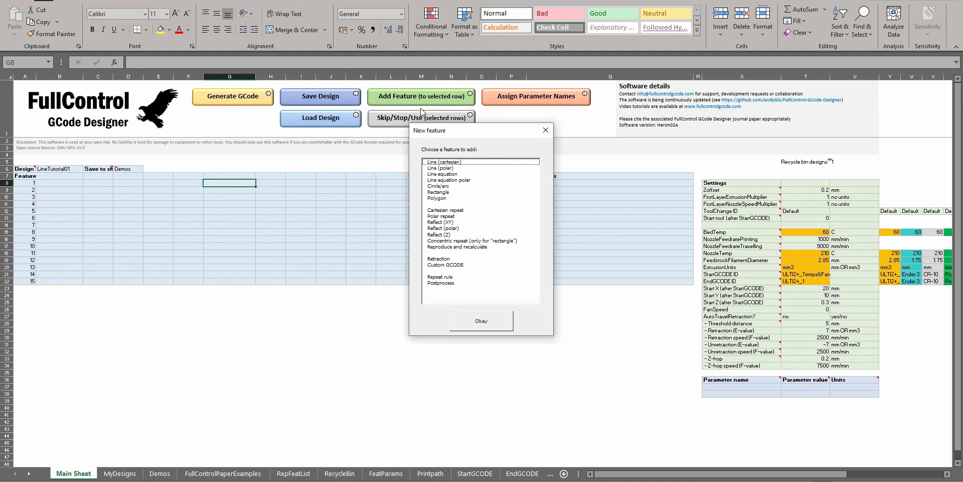
left_click(450, 174)
left_click(466, 180)
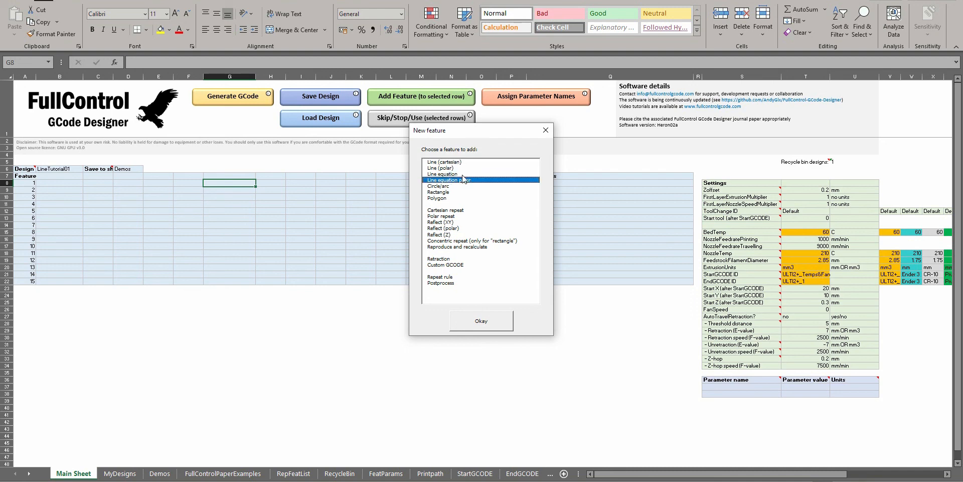
double_click(450, 174)
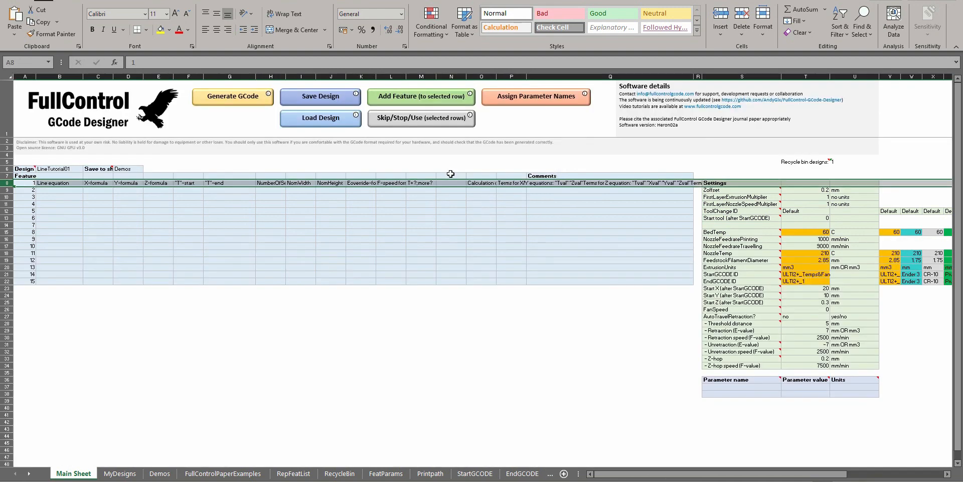
Review the X, Y and Z formula fields and the "T"-start and "T"-end fields of feature 1
left_click(133, 182)
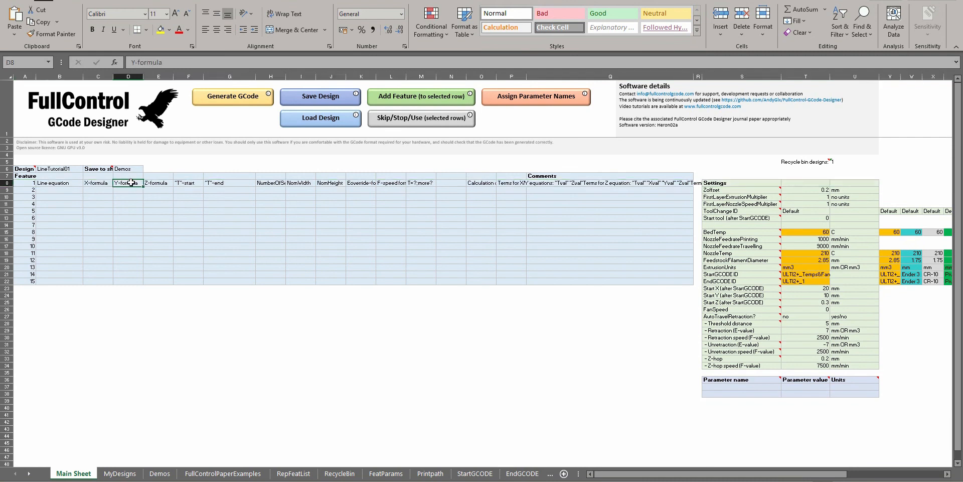
left_click(95, 184)
left_click(64, 182)
left_click(96, 183)
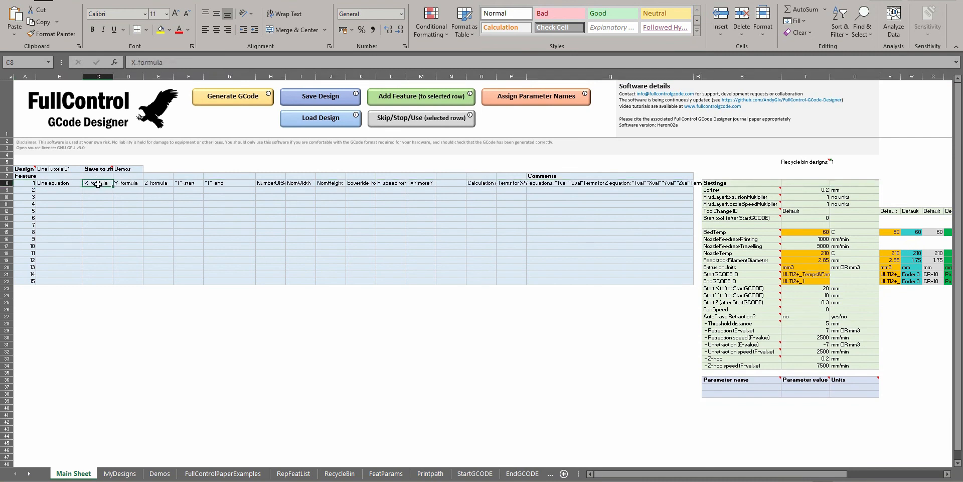
left_click(129, 183)
left_click(153, 183)
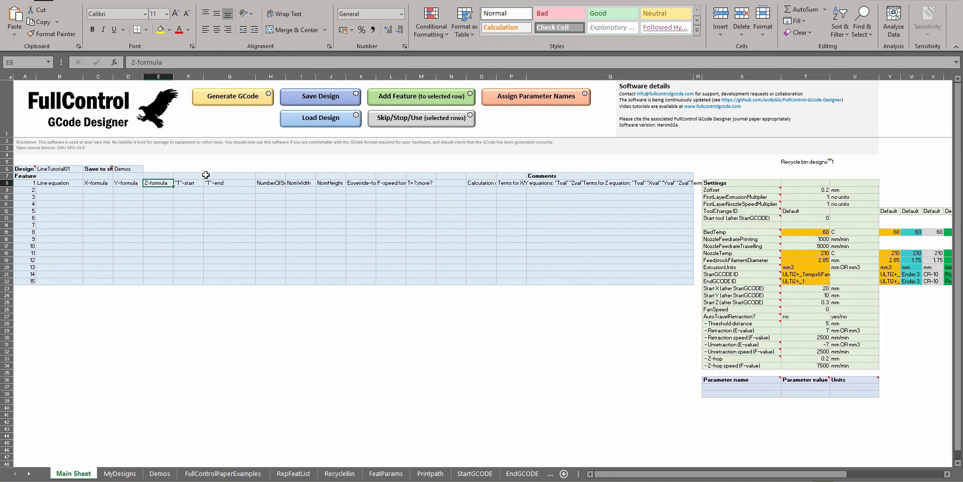
left_click(190, 183)
left_click(216, 183)
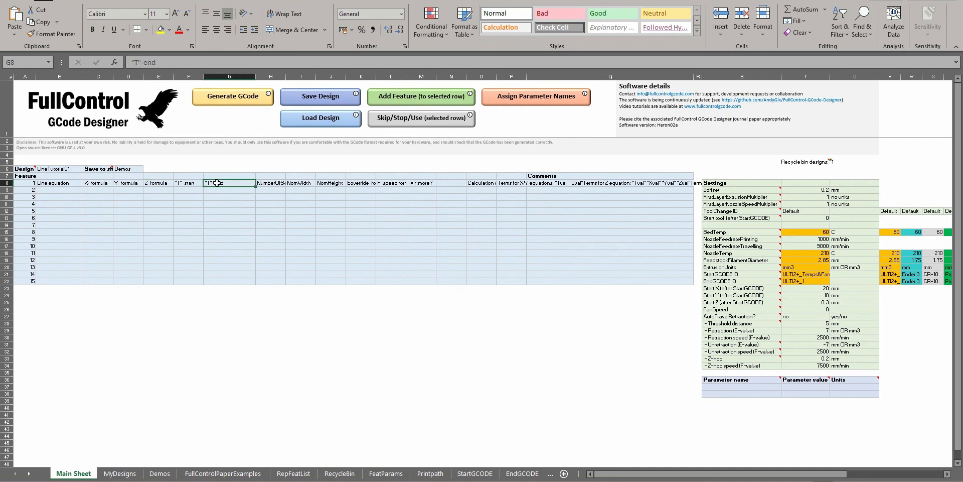
left_click_drag(193, 181, 215, 184)
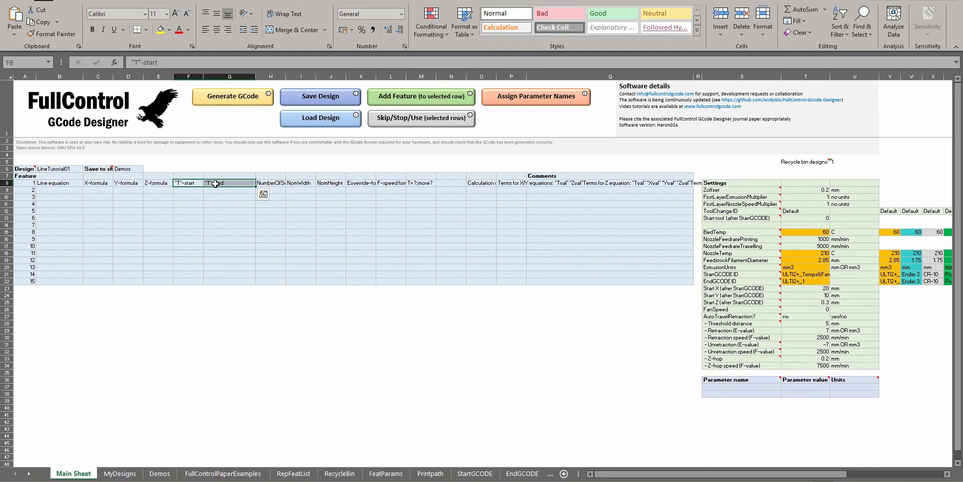
left_click(216, 184)
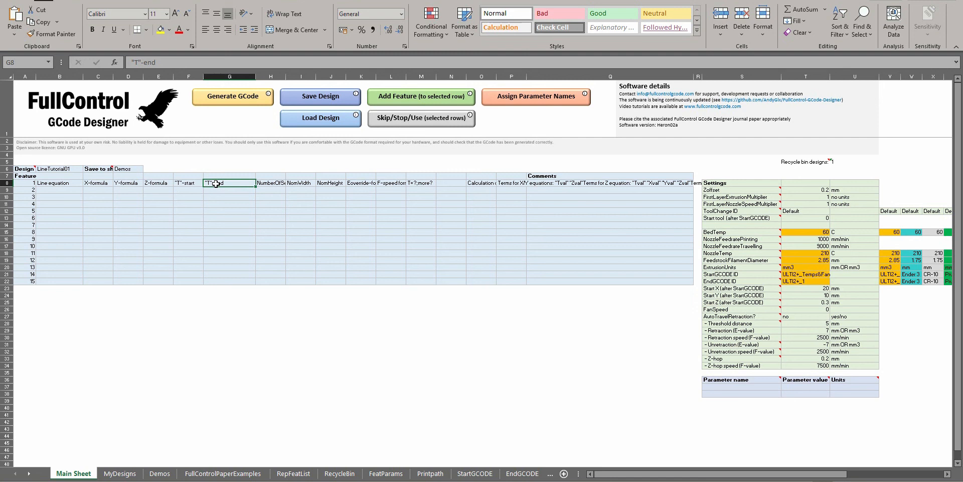
Examine feature 1's number of segments, NomWidth and NomHeight fields and go back over its X, Y and Z formula fields
left_click(266, 184)
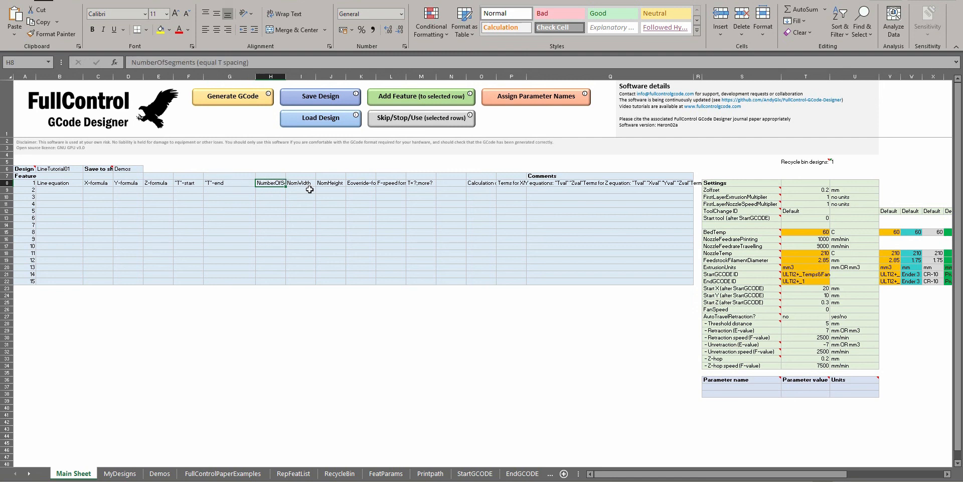
left_click(307, 182)
left_click(324, 182)
left_click(266, 183)
left_click(303, 182)
left_click_drag(303, 183, 330, 185)
left_click(330, 185)
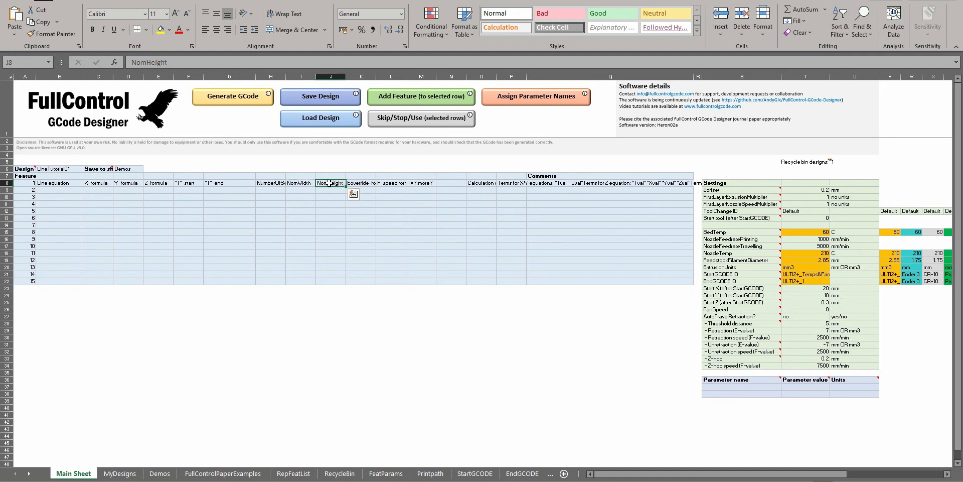
left_click(301, 184)
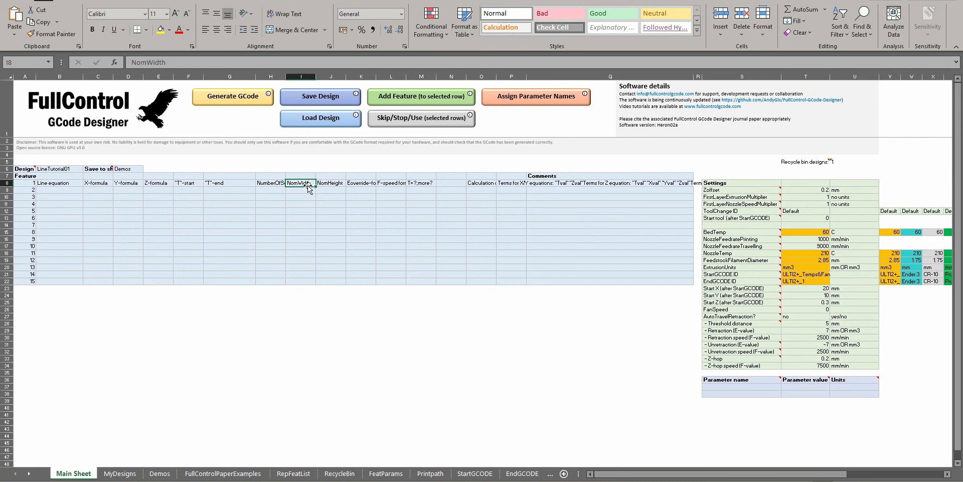
left_click(321, 183)
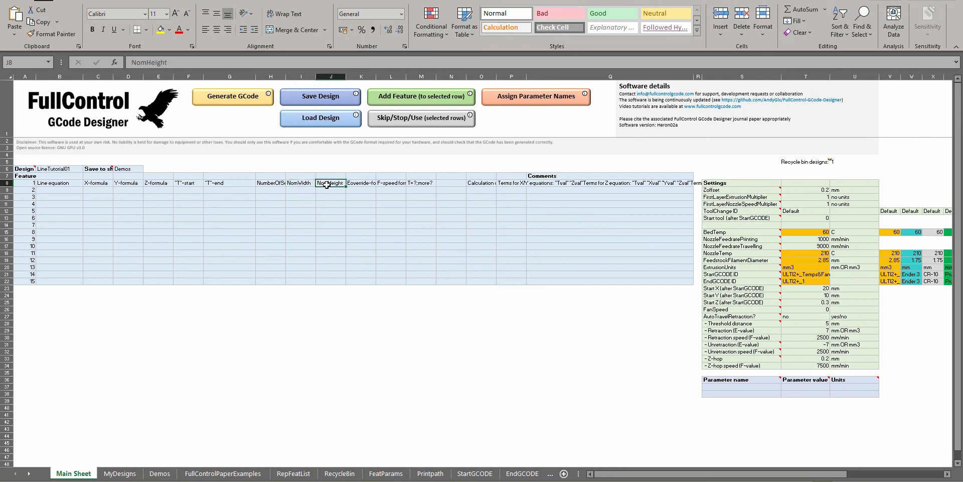
left_click(103, 182)
left_click(128, 182)
left_click(97, 181)
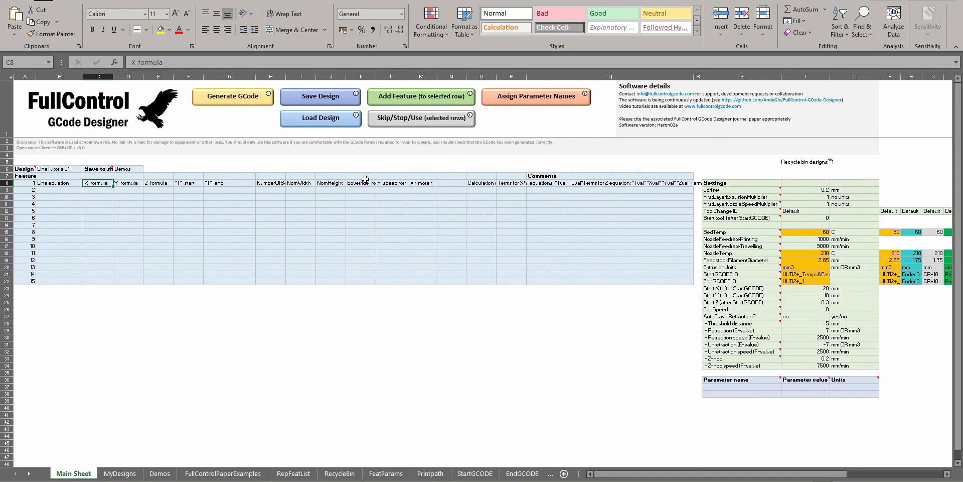
left_click(126, 183)
left_click(162, 183)
Read feature 1's note on the terms available for the X/Y, Z and other four equations
left_click(484, 183)
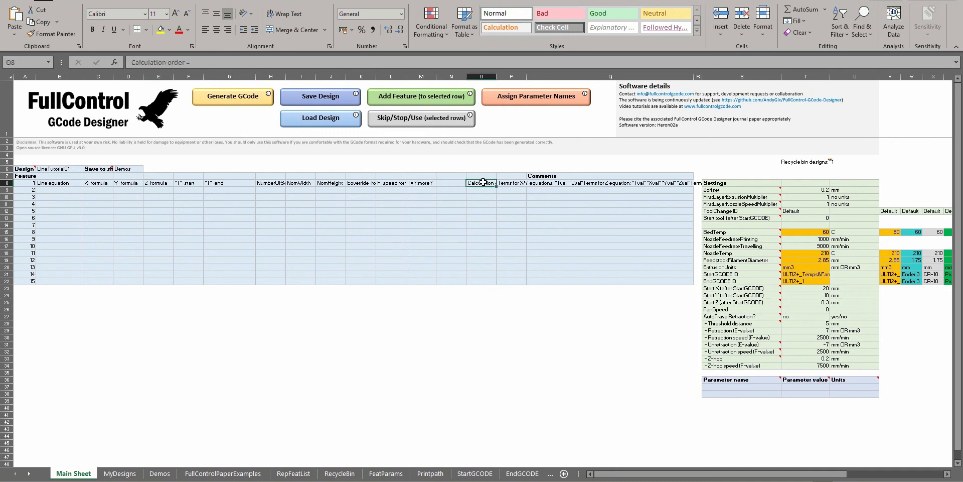
double_click(507, 184)
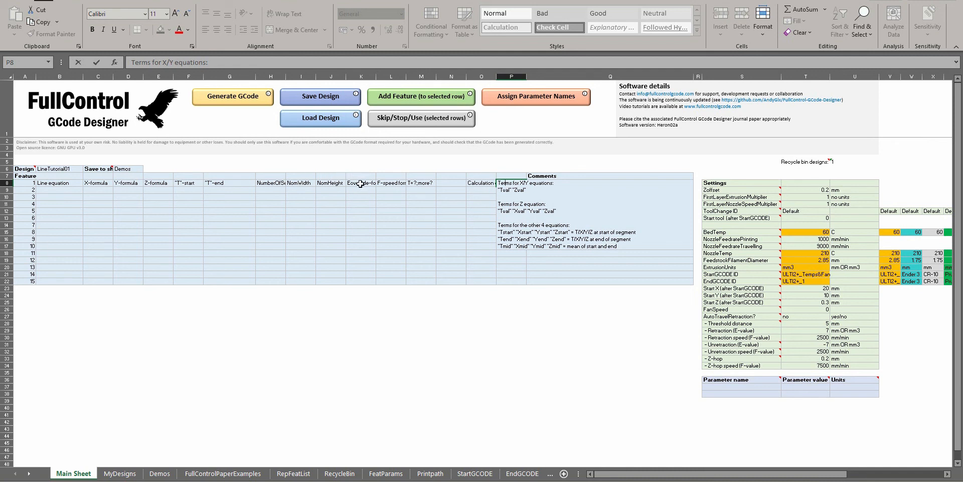
left_click(508, 232)
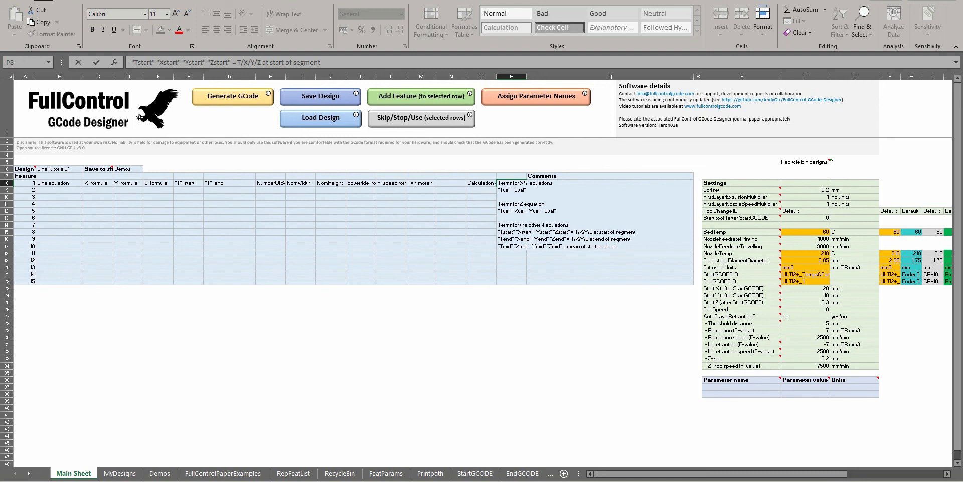
left_click_drag(500, 190, 576, 210)
left_click(576, 210)
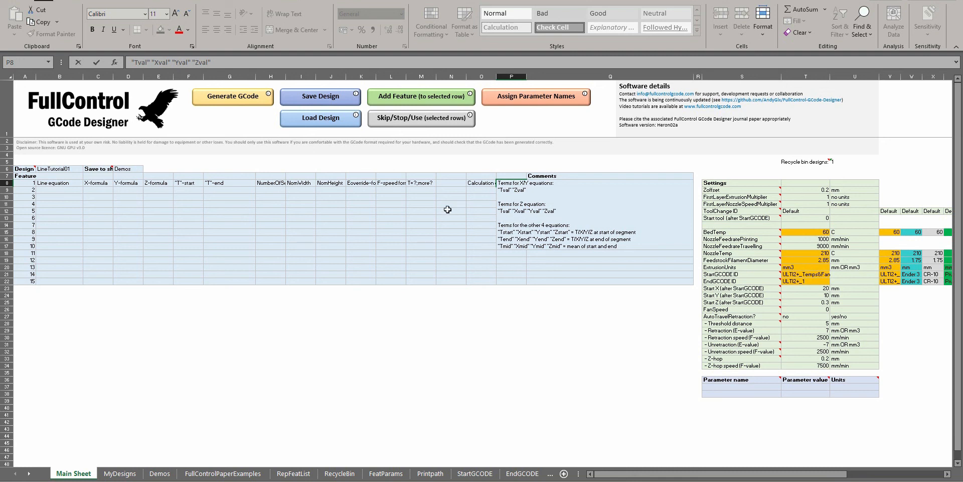
left_click(503, 190)
left_click(158, 199)
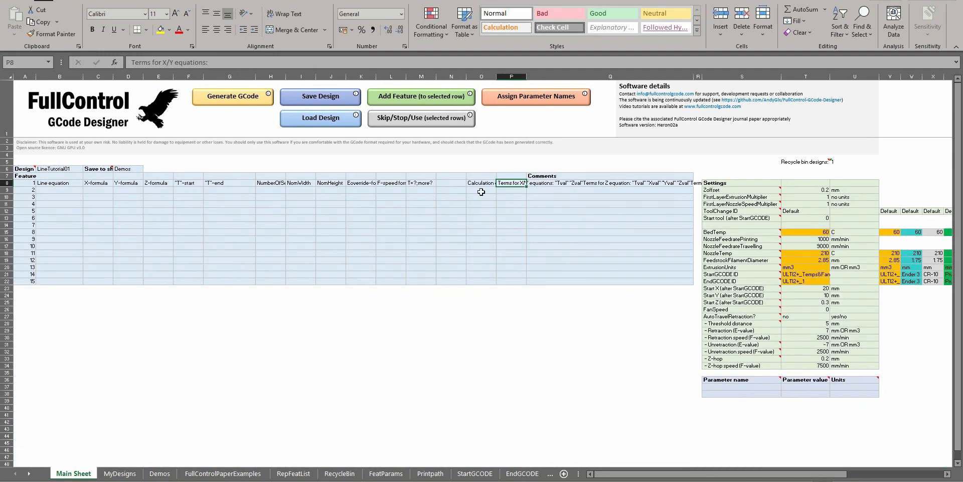
Read feature 1's full note on the order in which the formulas are calculated
left_click(478, 183)
double_click(478, 182)
left_click_drag(469, 190, 655, 190)
left_click(647, 190)
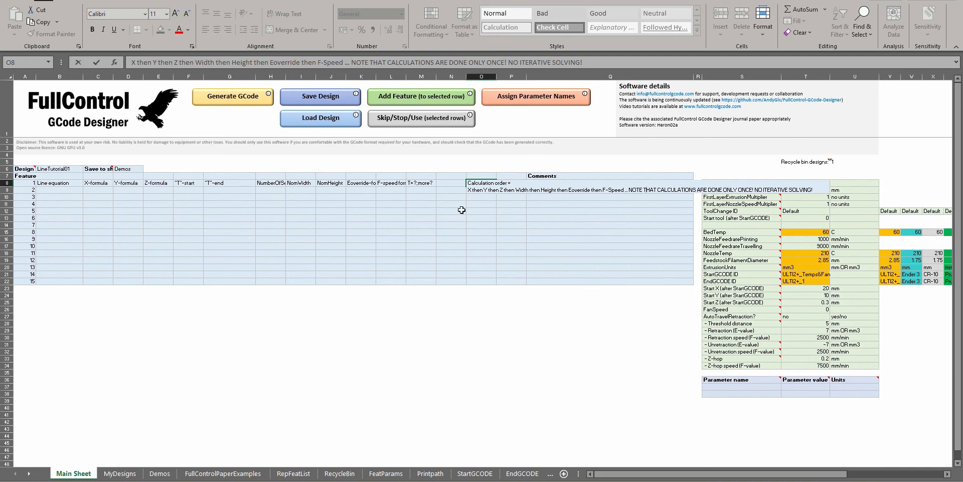
left_click(459, 208)
left_click(143, 199)
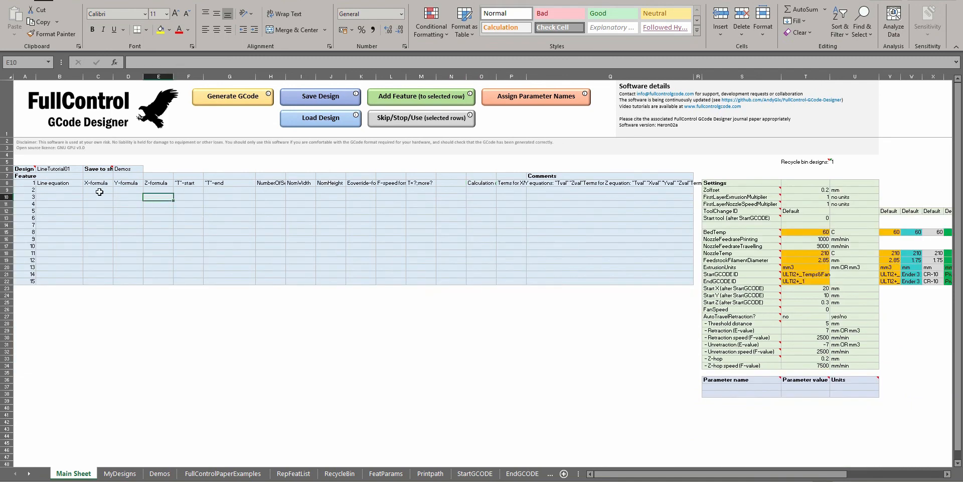
Set feature 1's X-formula and Y-formula to Tval and its Z-formula to 0
left_click(91, 184)
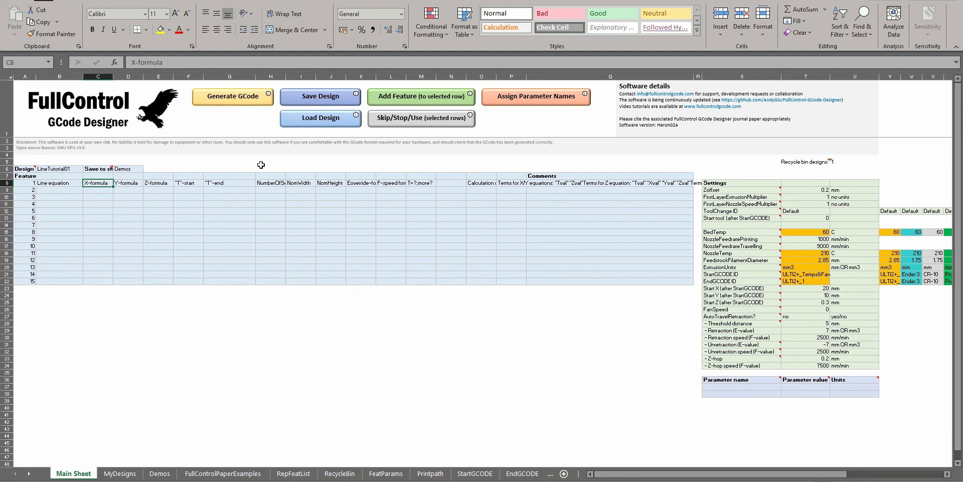
type("Tval")
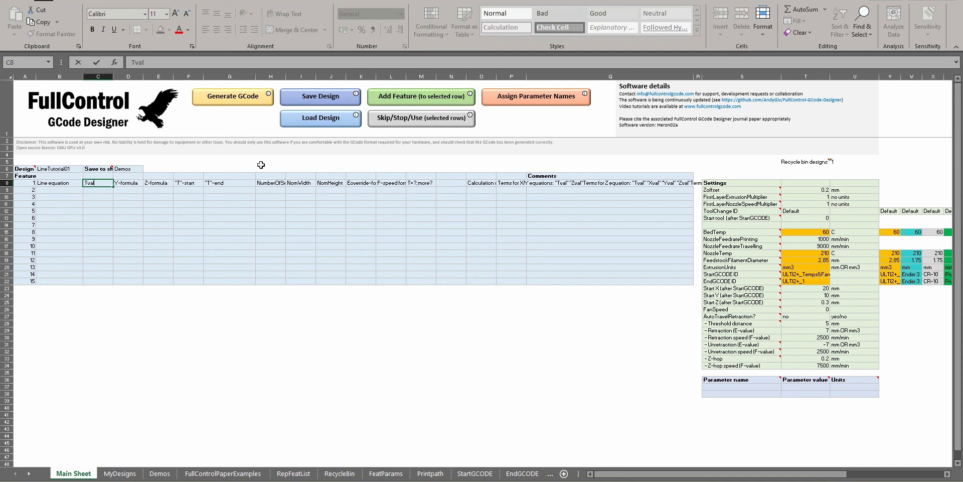
key("Tab")
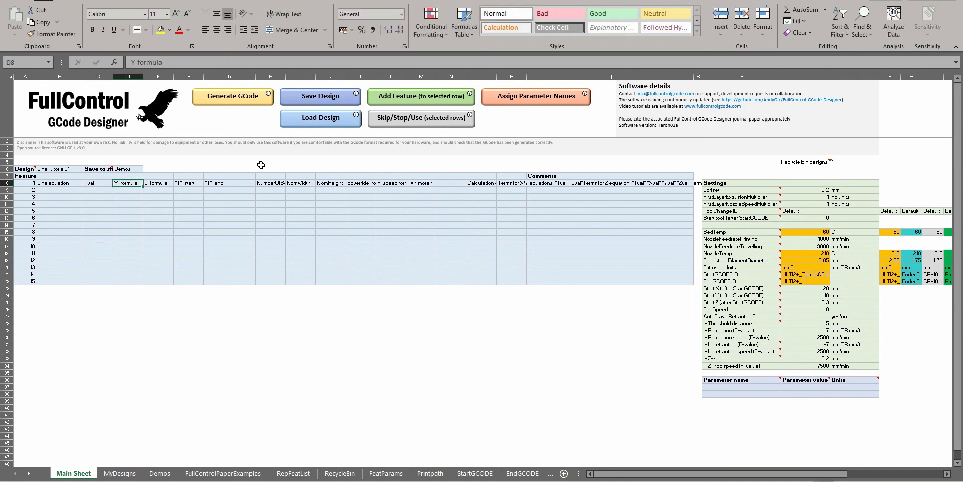
type("Tval")
key("Tab")
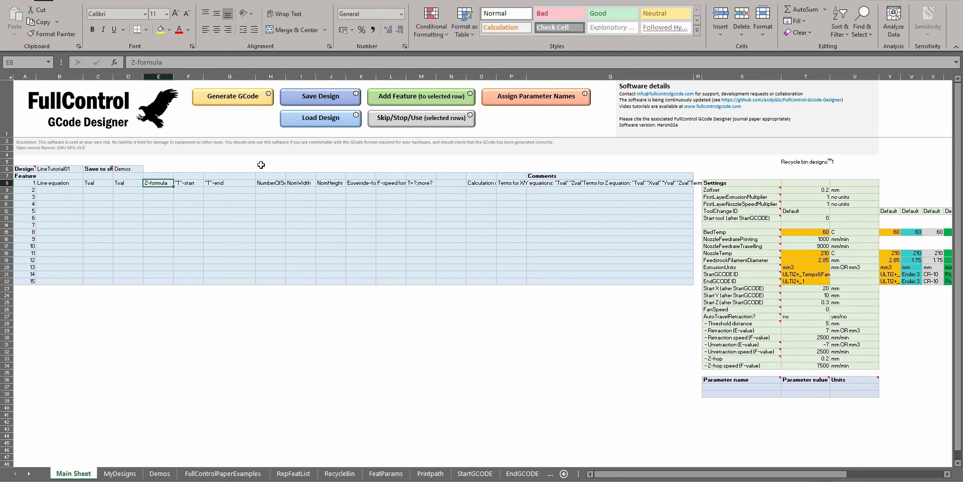
type("0")
key("Tab")
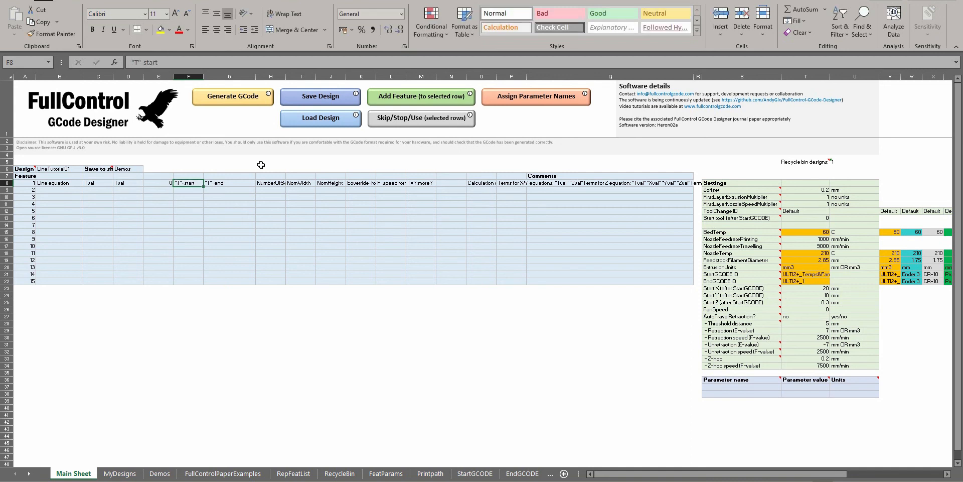
key("Left")
key("Left")
key("Left")
key("Right")
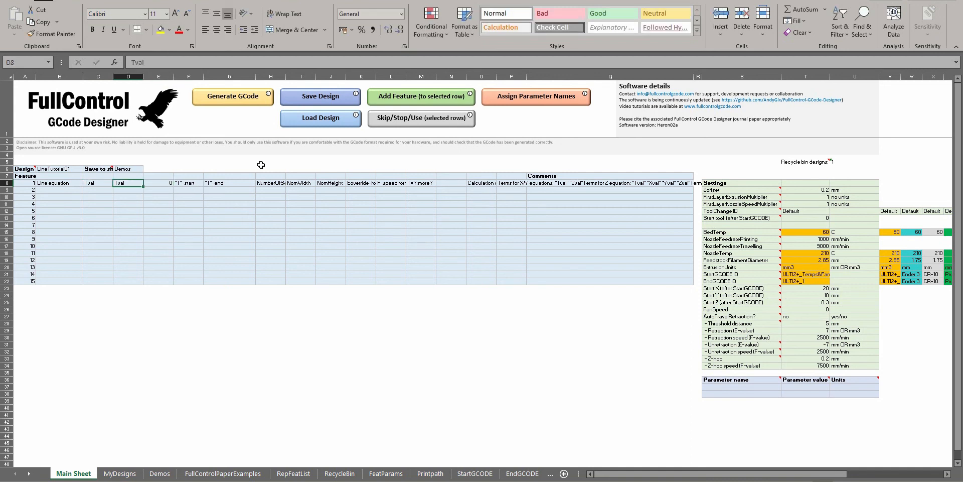
Set feature 1's "T"-start to 0 and its "T"-end to 10
left_click(182, 183)
left_click(216, 183)
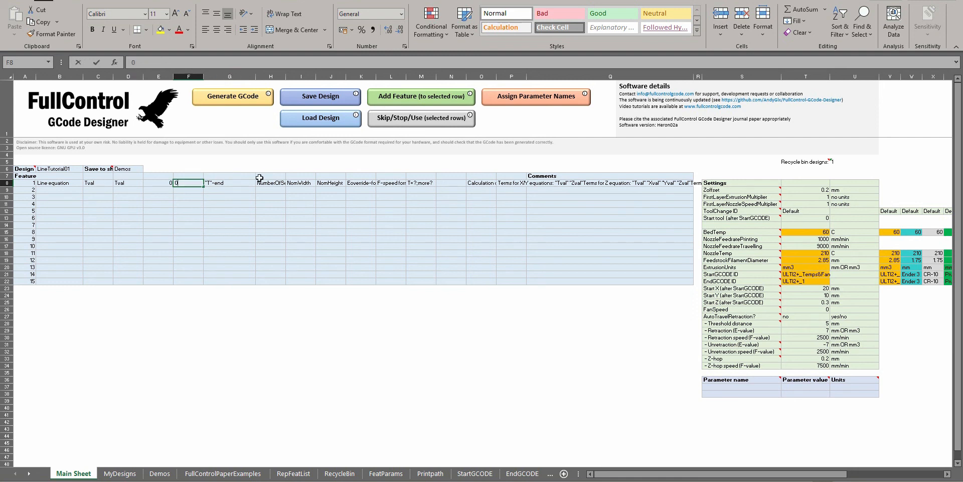
type("10")
key("Tab")
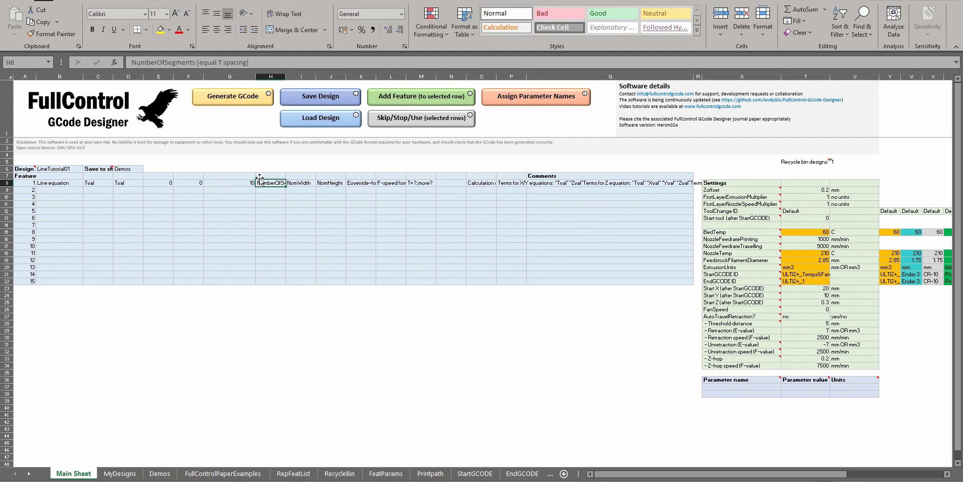
Add a second Line equation feature in row 2 and mark it as skipped
left_click(270, 191)
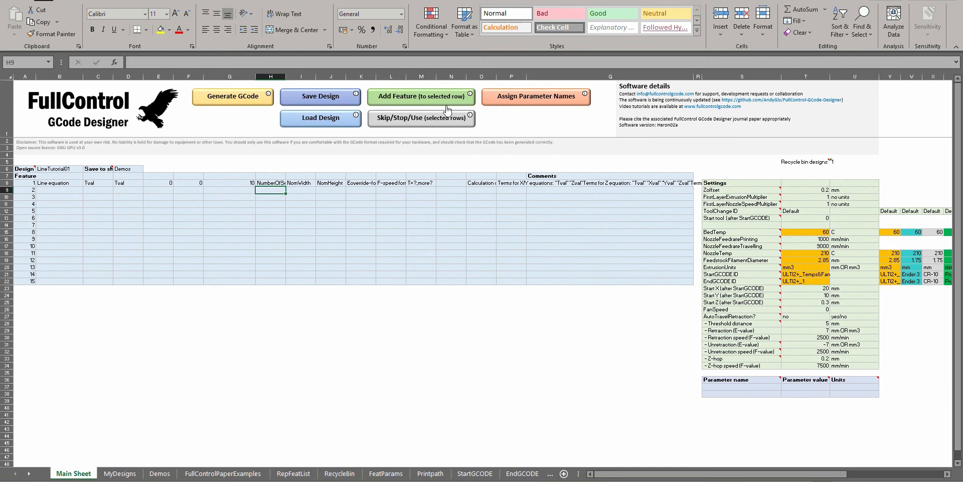
left_click(431, 100)
double_click(454, 176)
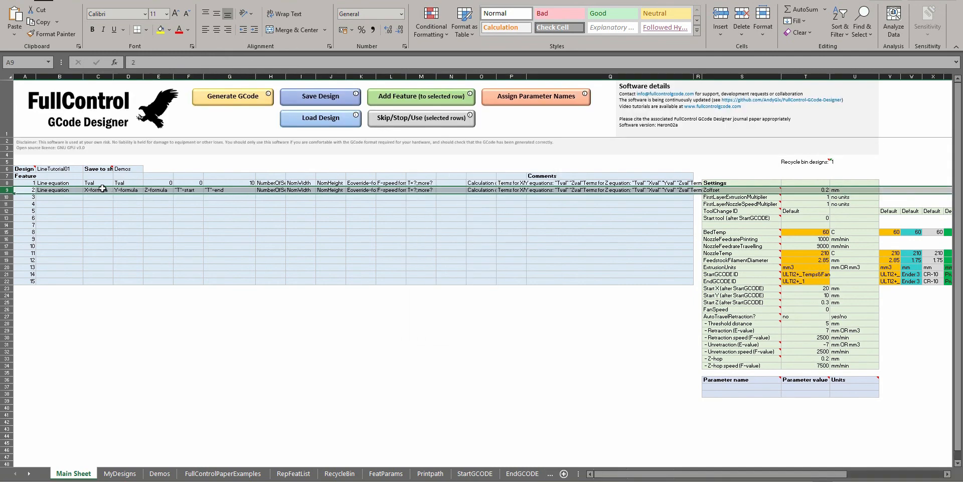
left_click(389, 120)
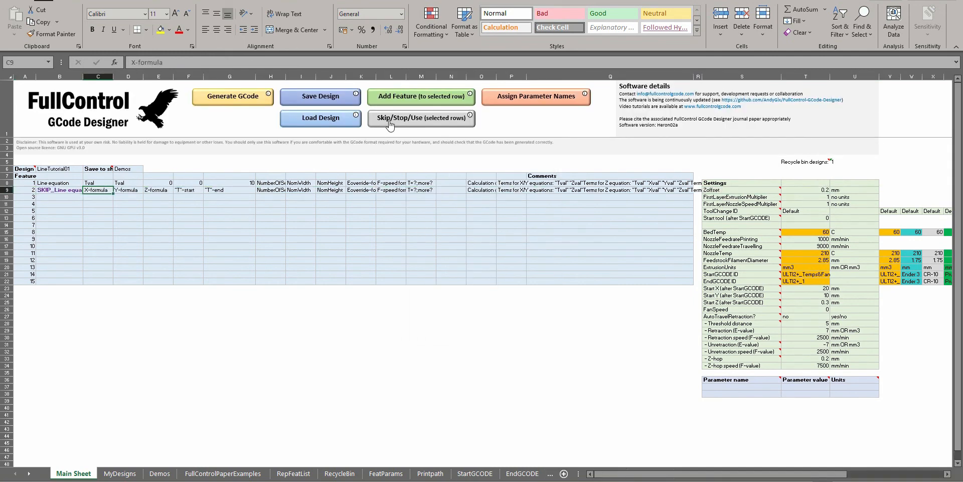
Set feature 1's number of segments to 5, NomWidth to 0.5 and NomHeight to 0.2, and clear its Eoverride formula
left_click(272, 184)
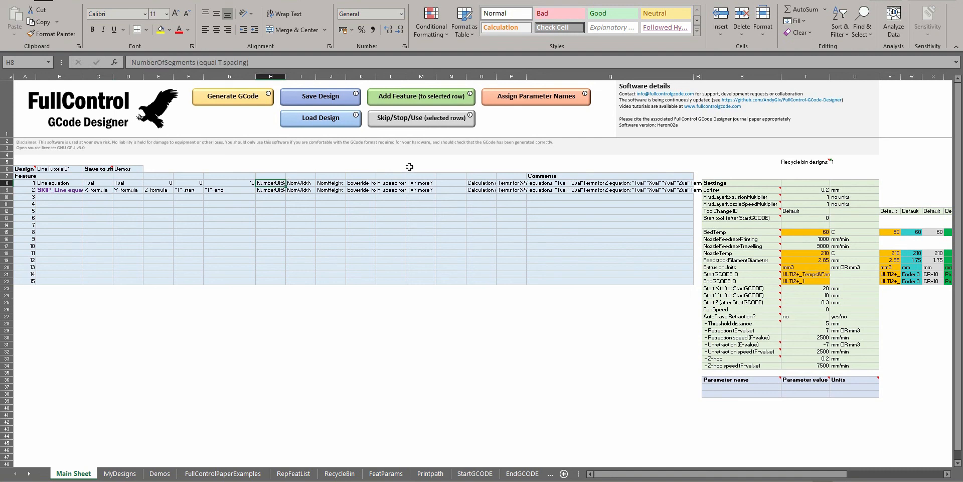
type("5")
key("Return")
key("Up")
type("0.5")
key("Tab")
type("0.2")
key("Tab")
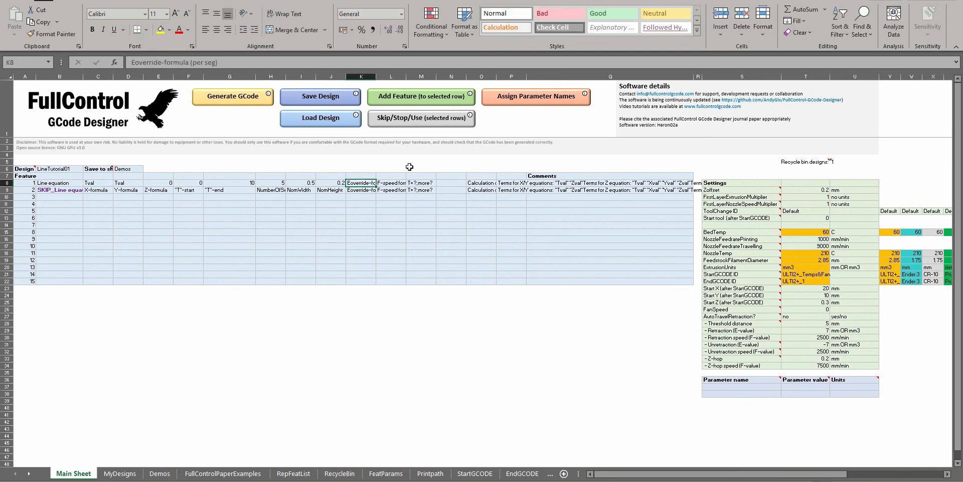
key("Delete")
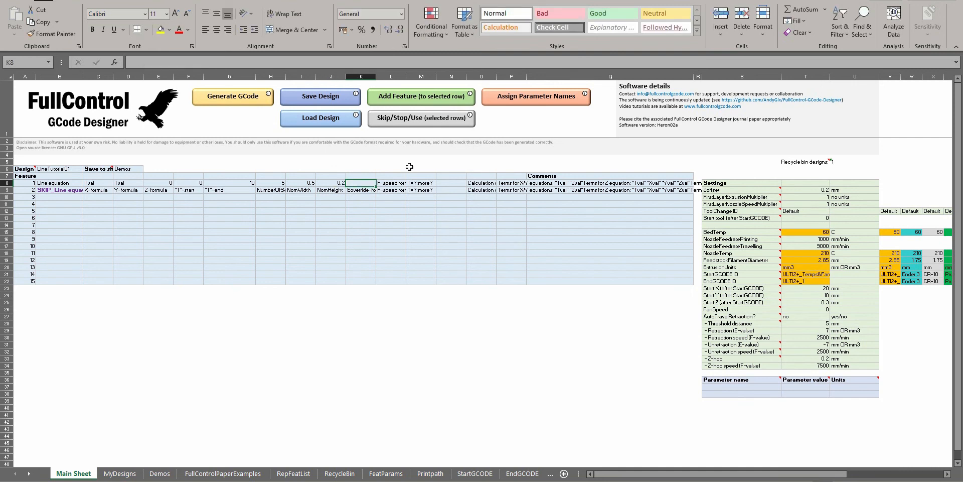
Clear feature 1's F-speed formula and its "T=?;more?" entry
key("Tab")
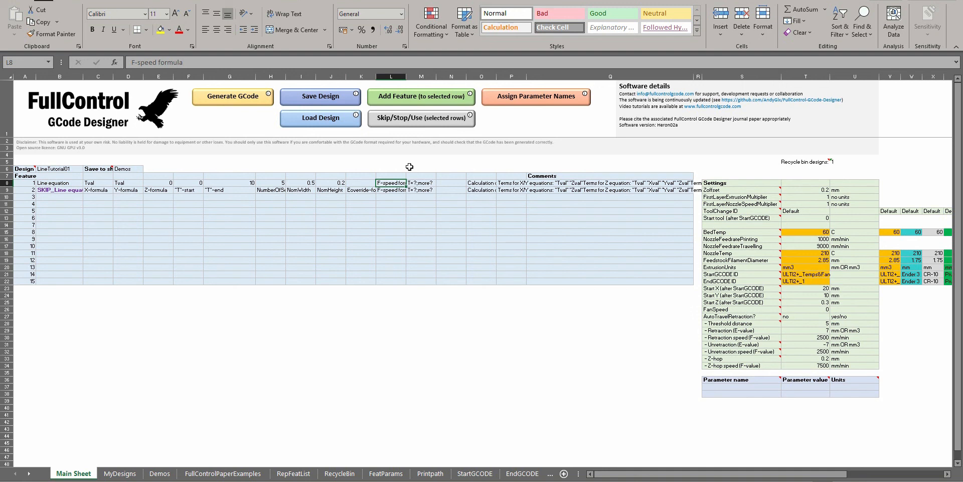
key("Delete")
key("Tab")
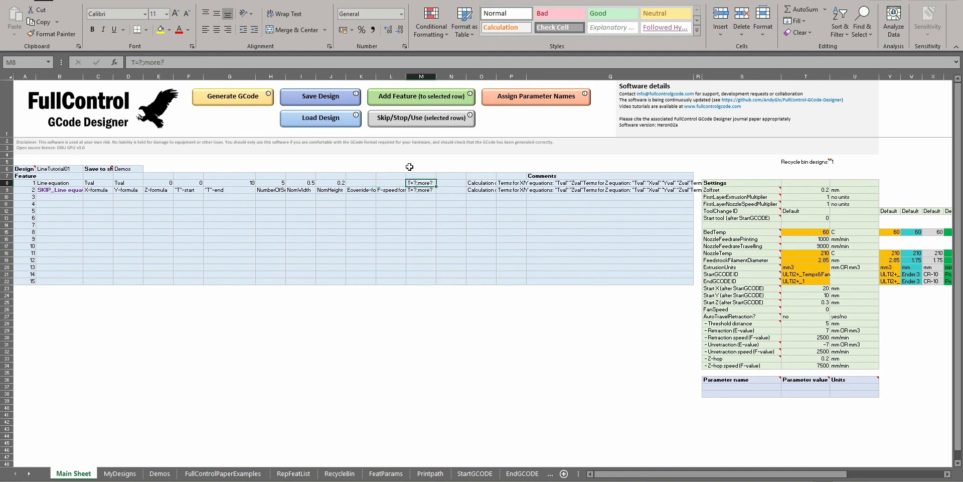
key("Delete")
Generate the GCode for the design and dismiss the completion message
left_click(137, 182)
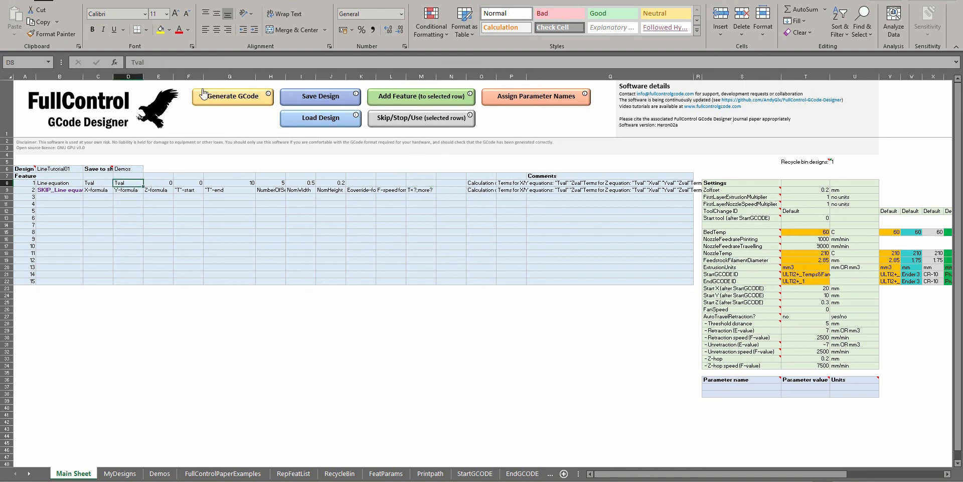
left_click(220, 104)
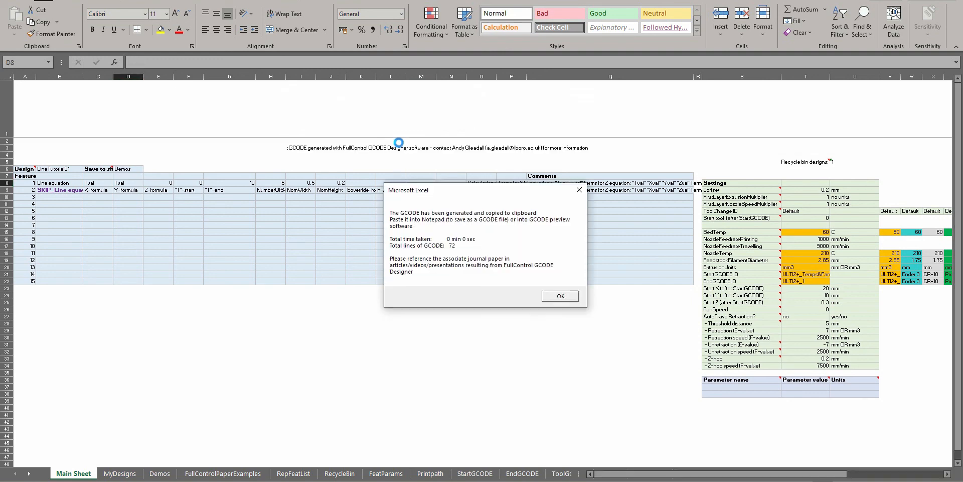
key("Return")
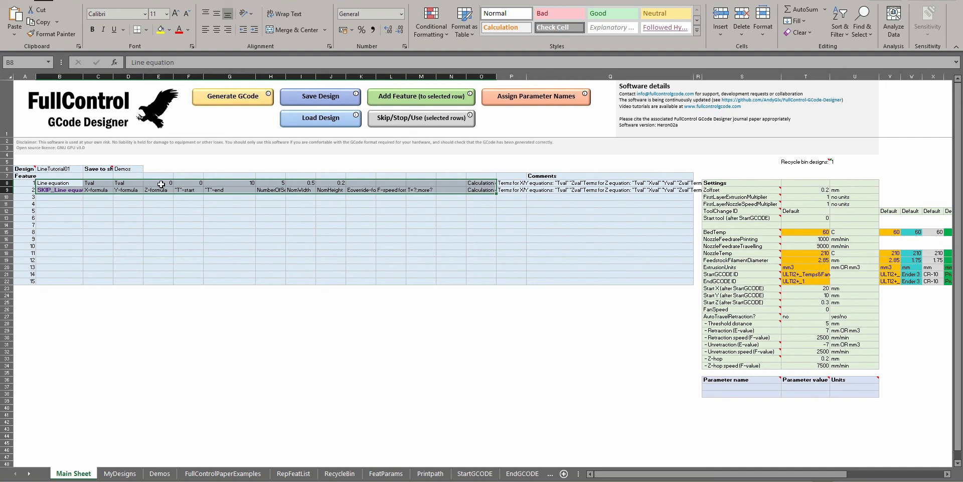
Review feature 1's formulas, T range and segment count against the labels in feature row 2
left_click(183, 189)
left_click(234, 189)
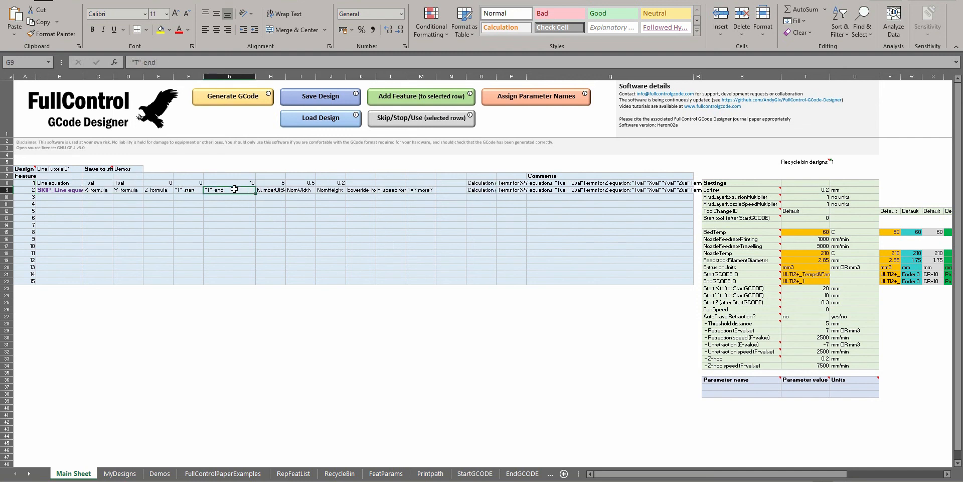
left_click(95, 189)
left_click(128, 183)
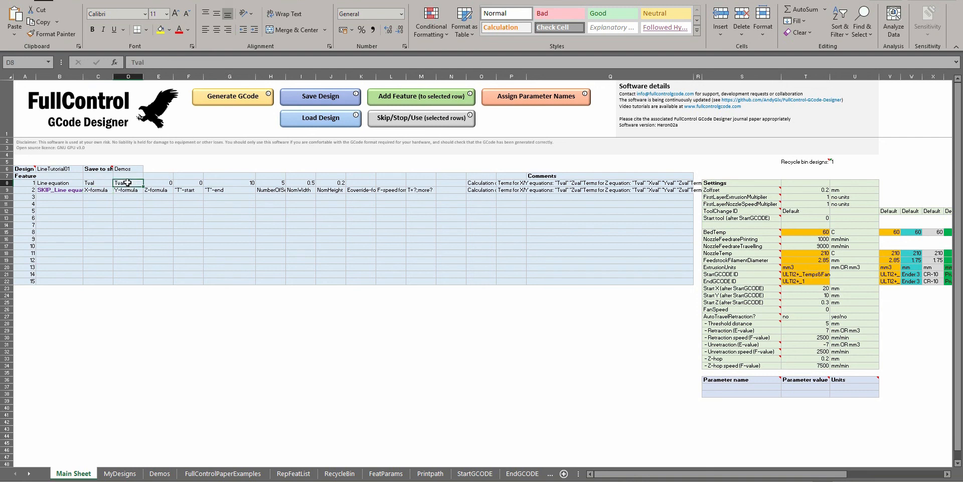
left_click(159, 182)
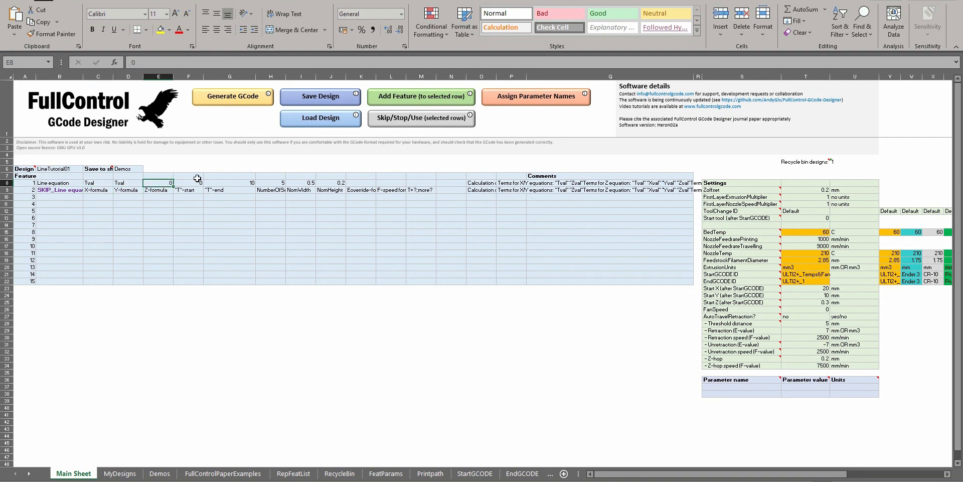
left_click(276, 182)
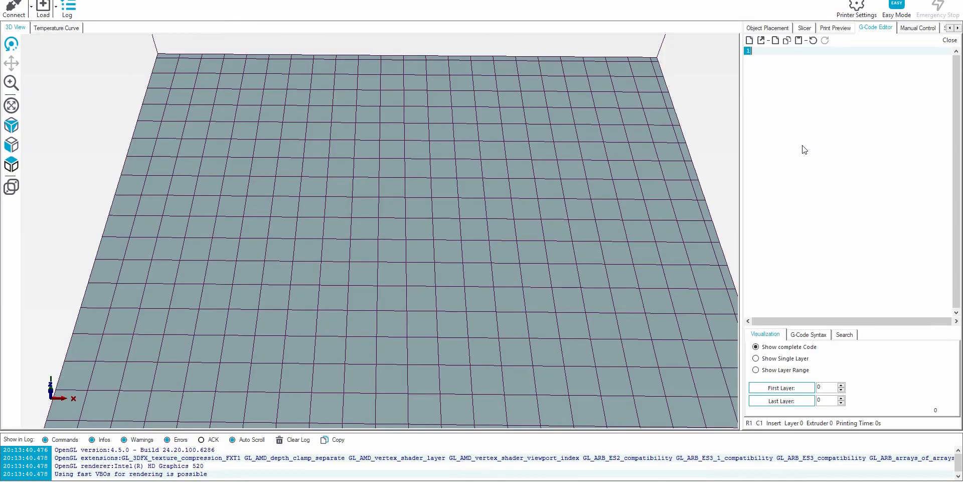
Switch to Repetier-Host, paste the generated GCode into its editor, and zoom in on the line at the bed's origin corner
scroll(394, 195, "up", 4)
scroll(393, 188, "down", 8)
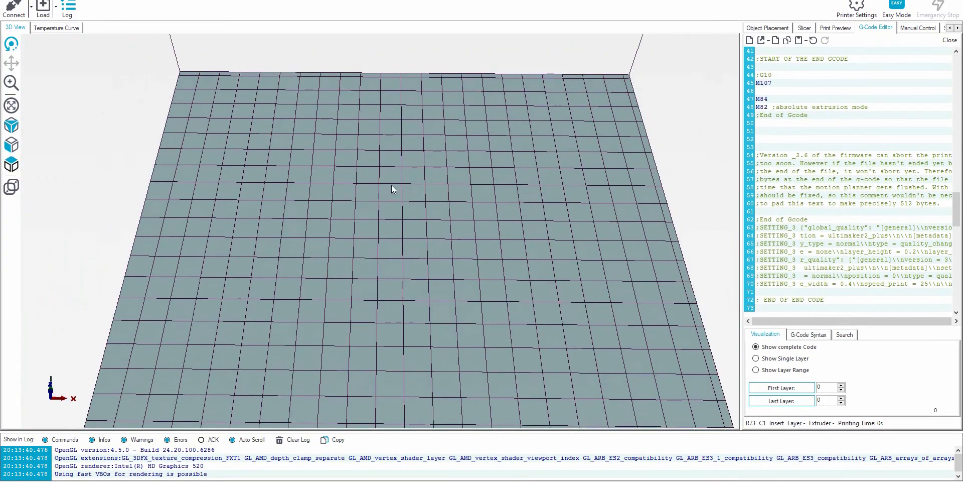
left_click_drag(311, 272, 522, 115)
scroll(296, 257, "up", 5)
left_click_drag(307, 259, 618, 170)
scroll(578, 161, "up", 8)
scroll(599, 134, "down", 3)
left_click_drag(599, 134, 518, 195)
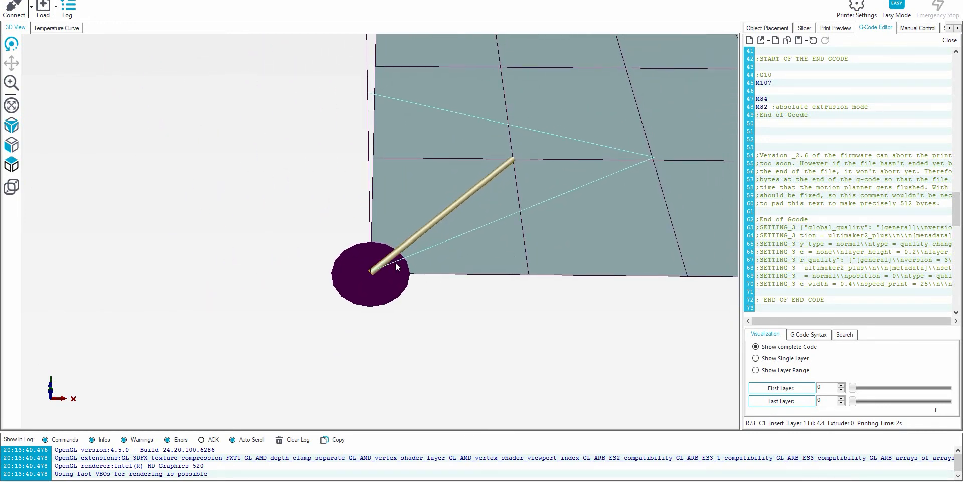
Step through the generated move commands in the GCode and compare each one with its highlighted segment in the 3D view
scroll(888, 77, "up", 5)
left_click(829, 123)
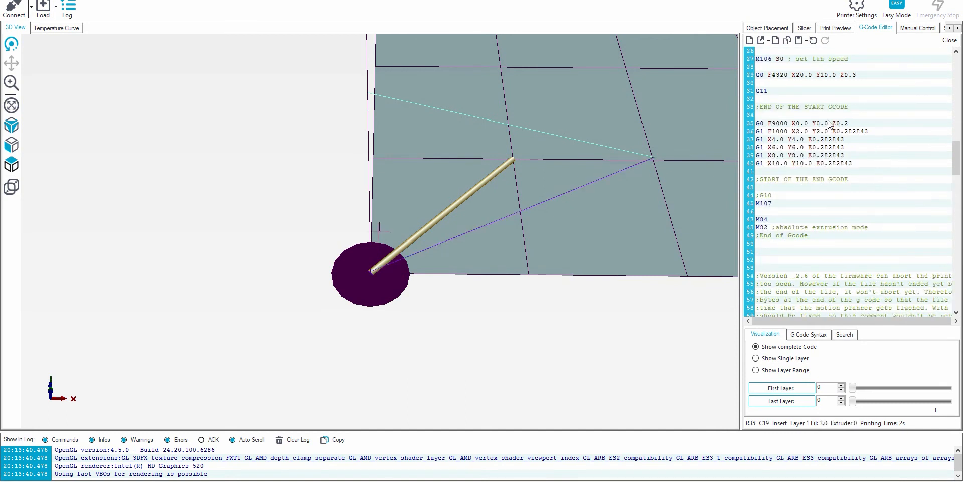
key("Down")
key("Down")
key("Down")
key("Down")
key("Down")
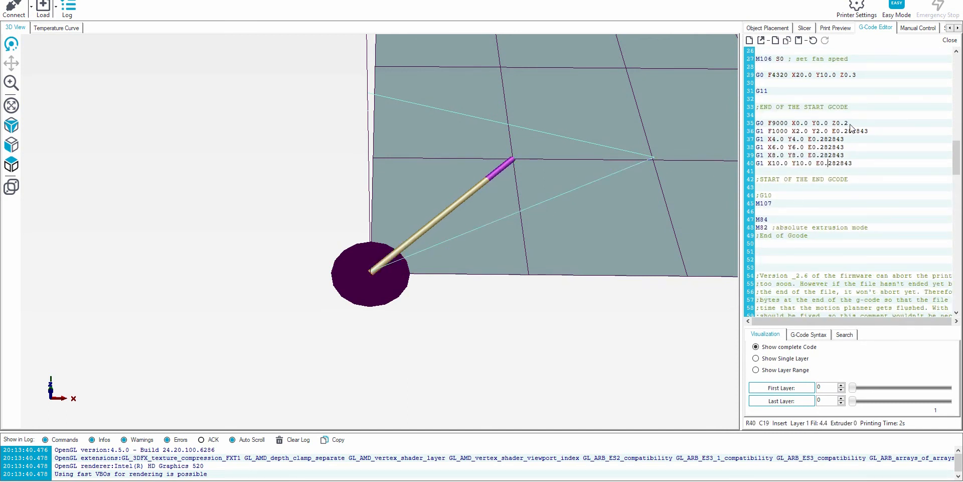
key("Down")
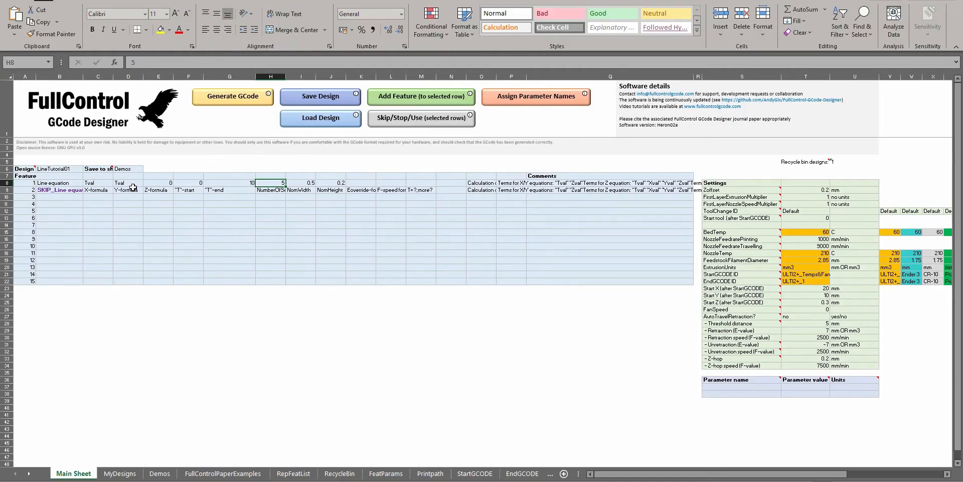
Switch back to the FullControl GCode Designer workbook and set feature 1's X-formula and Y-formula to 50+Tval
left_click(131, 189)
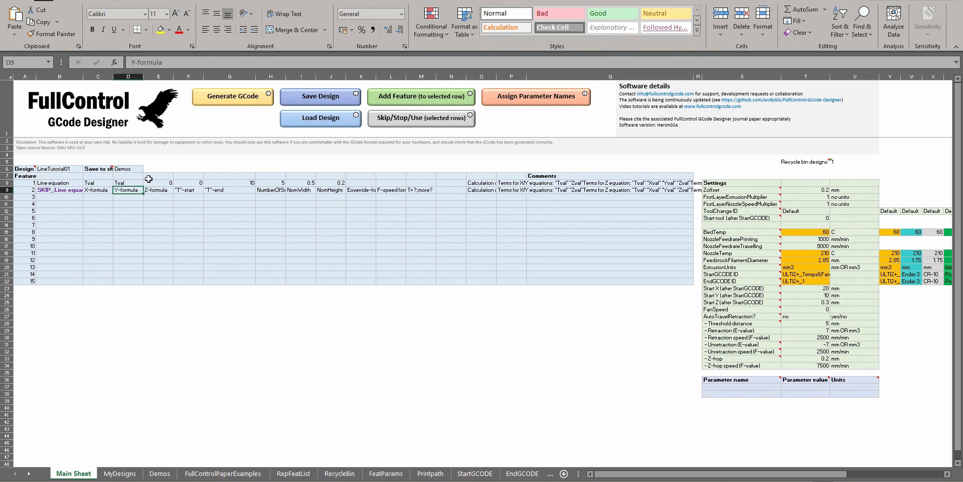
left_click(99, 183)
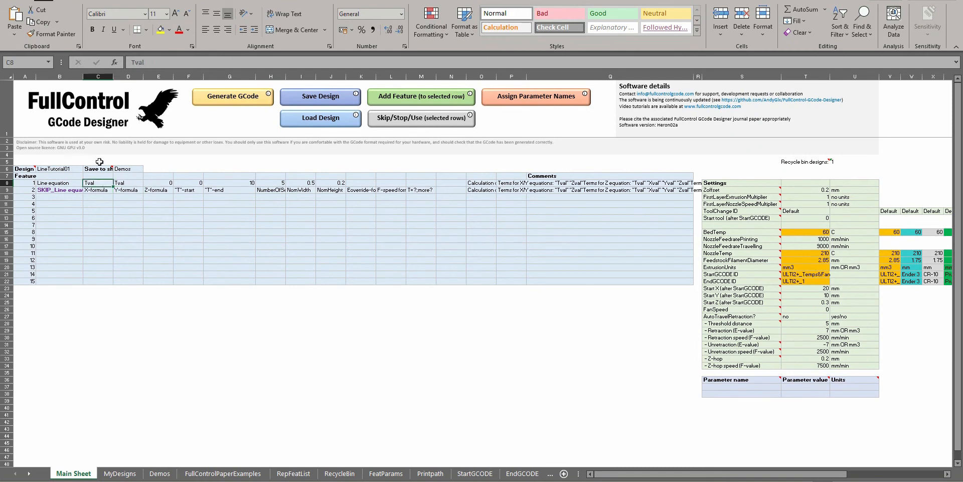
left_click(131, 62)
type("50+")
key("Return")
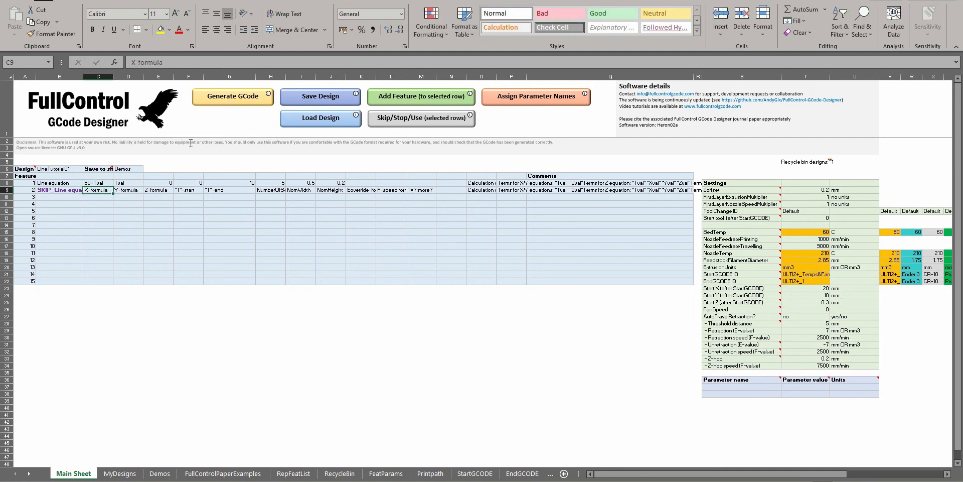
left_click(128, 183)
double_click(128, 183)
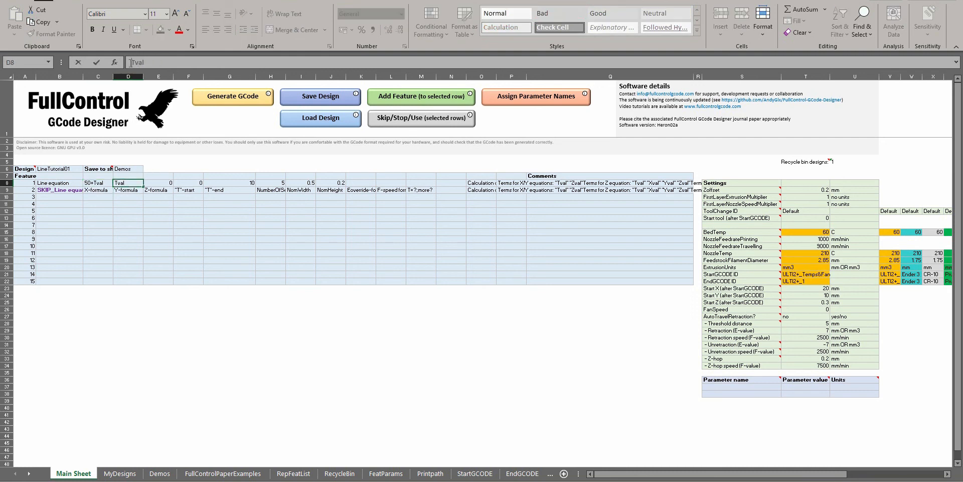
key("Home")
type("50+")
key("Return")
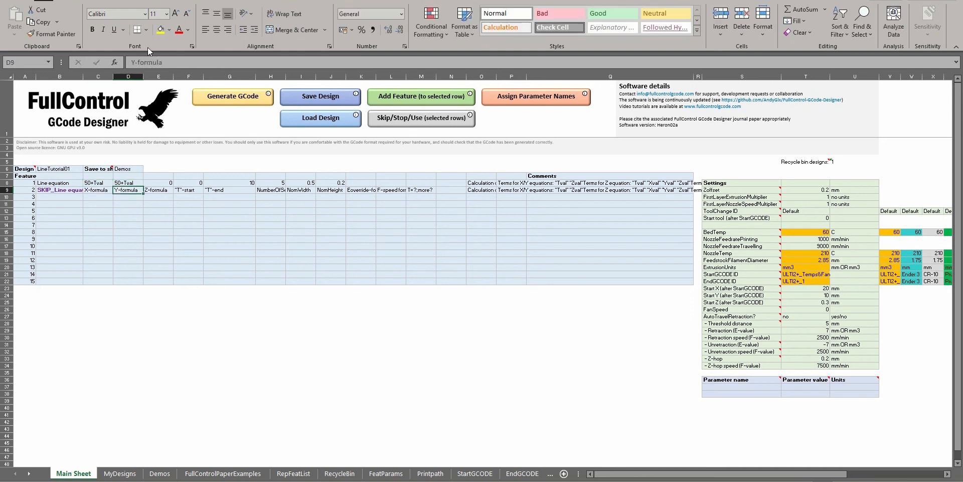
Generate the GCode again and replace all the code in Repetier-Host's editor with it
left_click(234, 97)
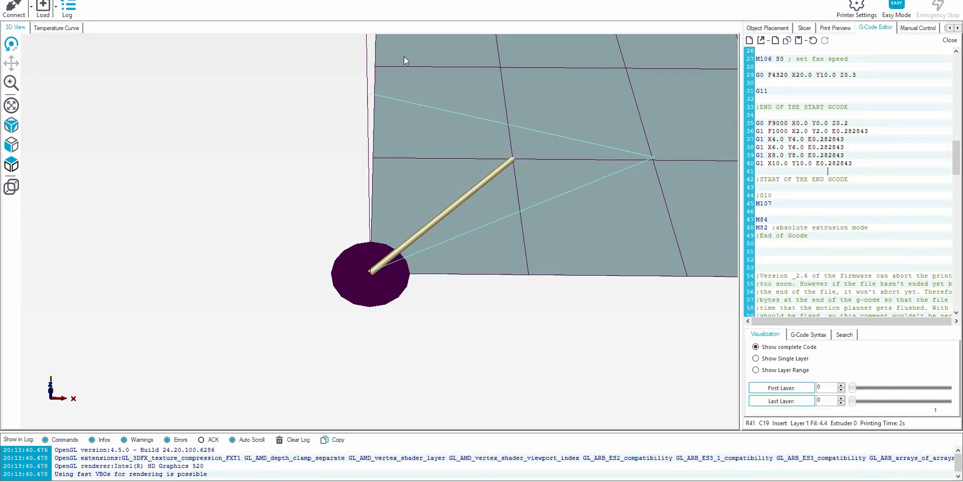
left_click(776, 91)
key("ctrl+a")
key("ctrl+v")
Inspect the position of the offset line on the print bed in the 3D view
scroll(532, 189, "down", 10)
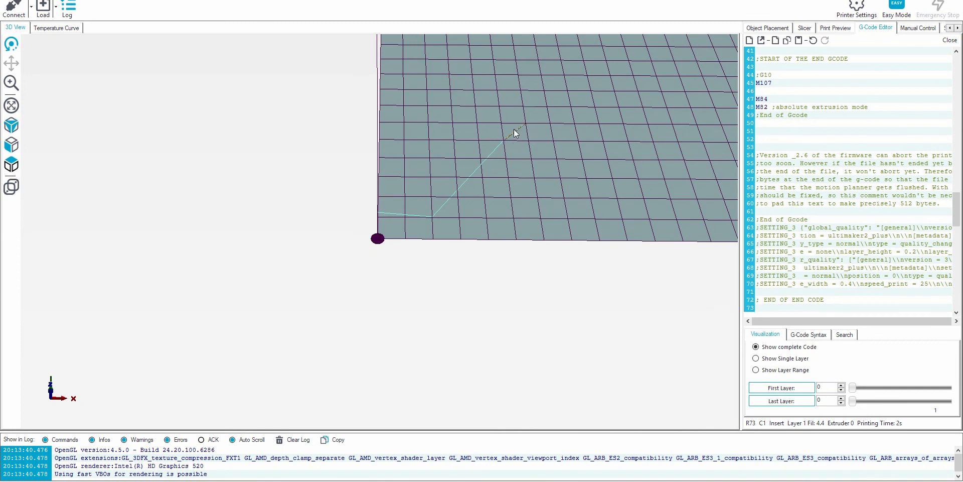
left_click_drag(527, 129, 570, 133)
scroll(574, 98, "up", 4)
scroll(417, 166, "down", 3)
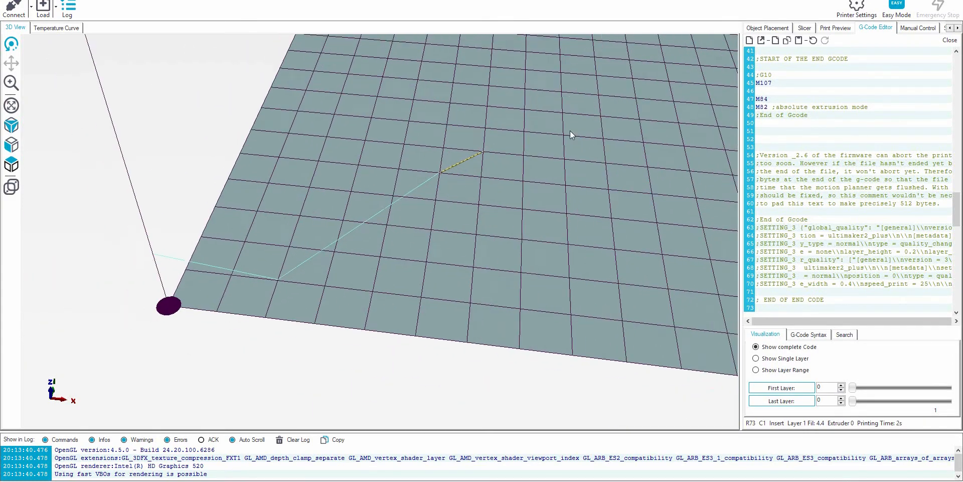
left_click_drag(477, 152, 390, 165)
scroll(457, 152, "up", 2)
scroll(507, 133, "up", 2)
left_click_drag(507, 134, 491, 144)
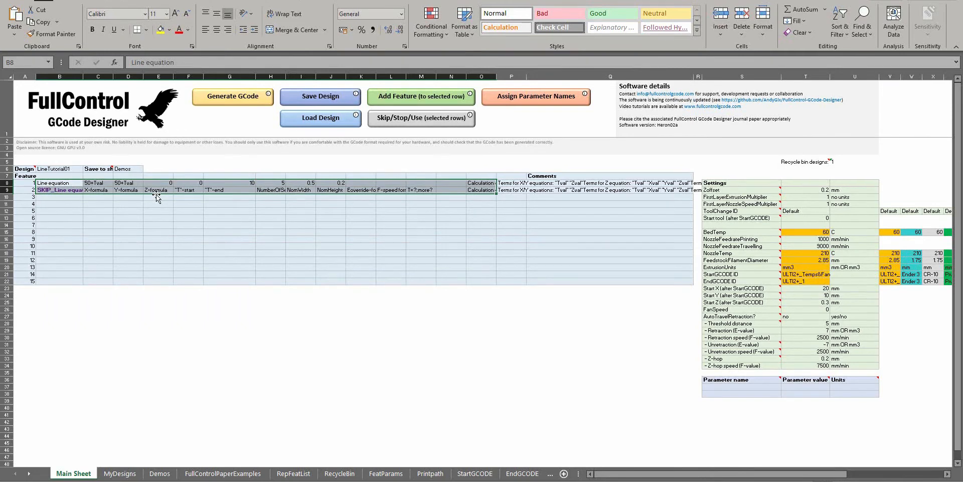
Return to the design workbook and set feature 1's "T"-end to 20
left_click(104, 182)
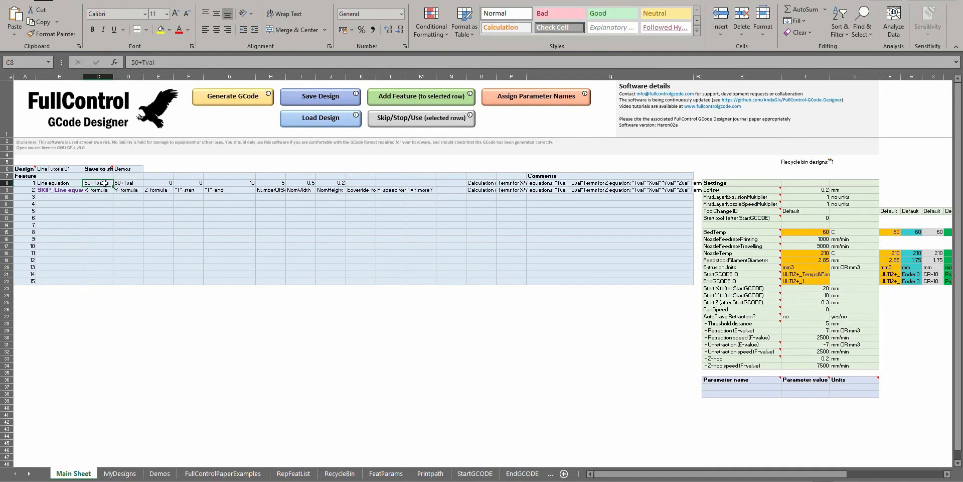
double_click(104, 183)
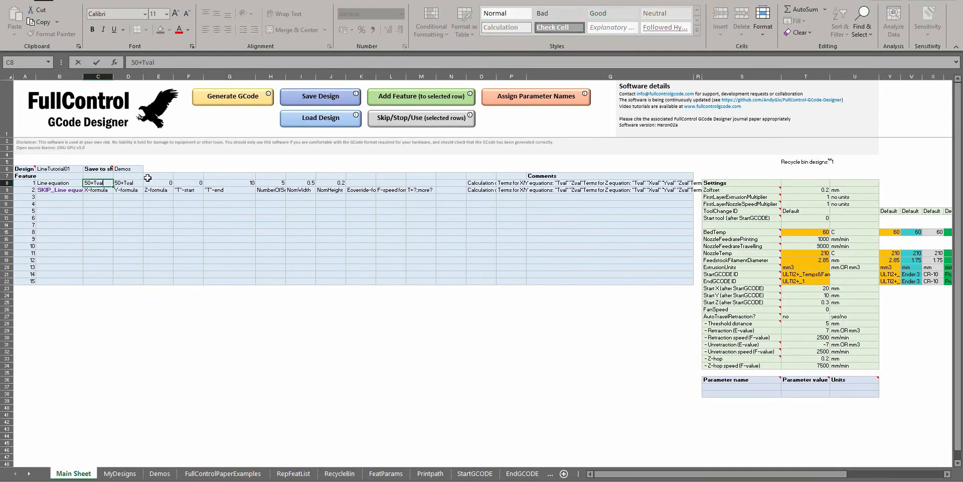
left_click(235, 183)
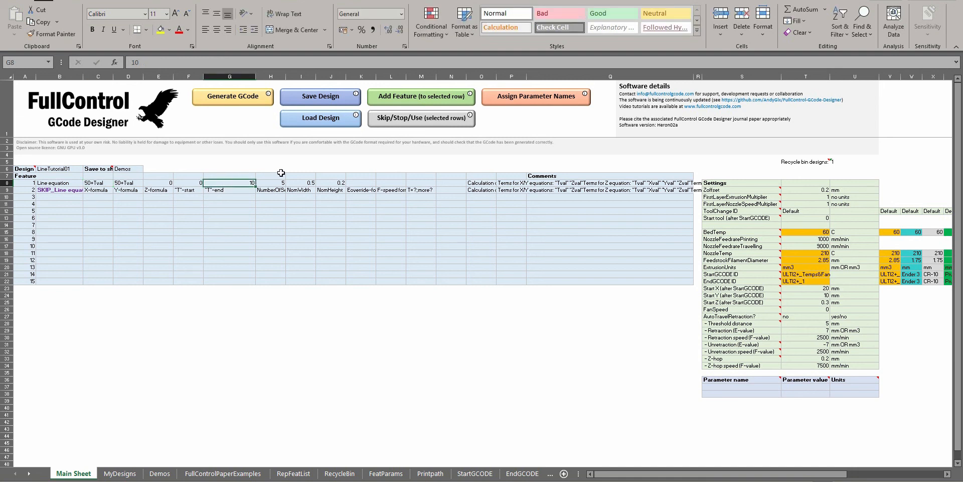
type("20")
key("Return")
Generate the GCode for the 20-unit T range and replace the previewed code with it
left_click(251, 111)
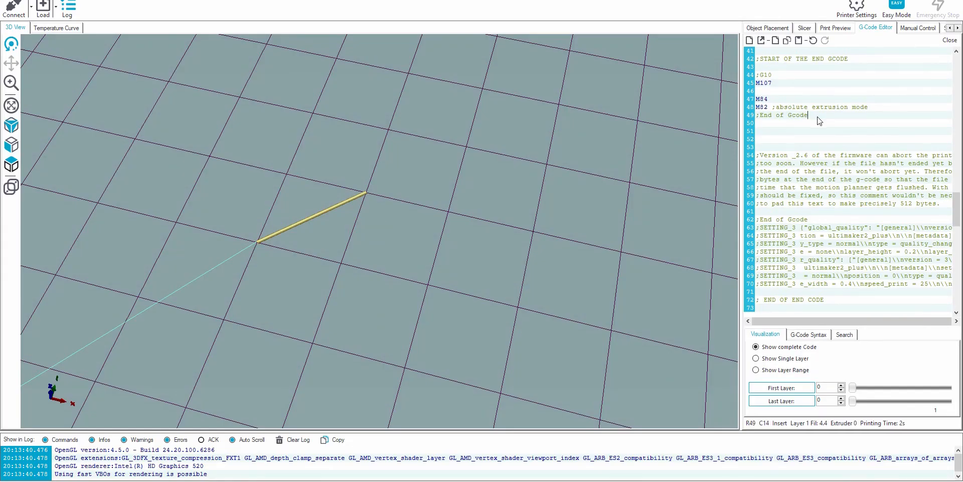
key("ctrl+a")
key("ctrl+v")
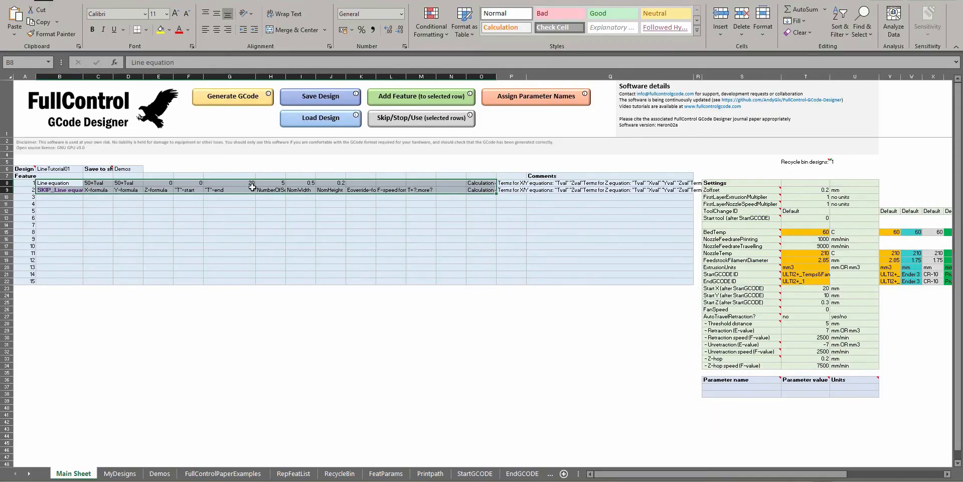
Set feature 1's "T"-end back to 10
left_click(96, 183)
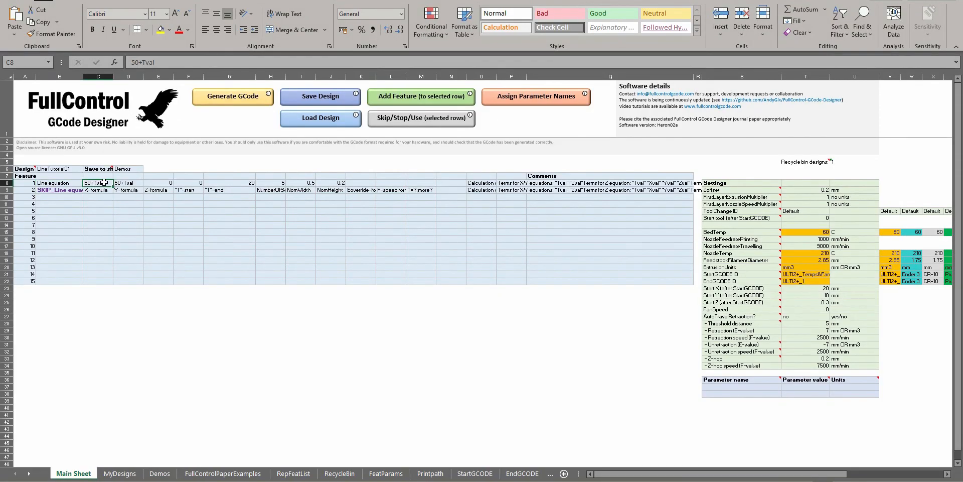
left_click(223, 183)
type("10")
key("Return")
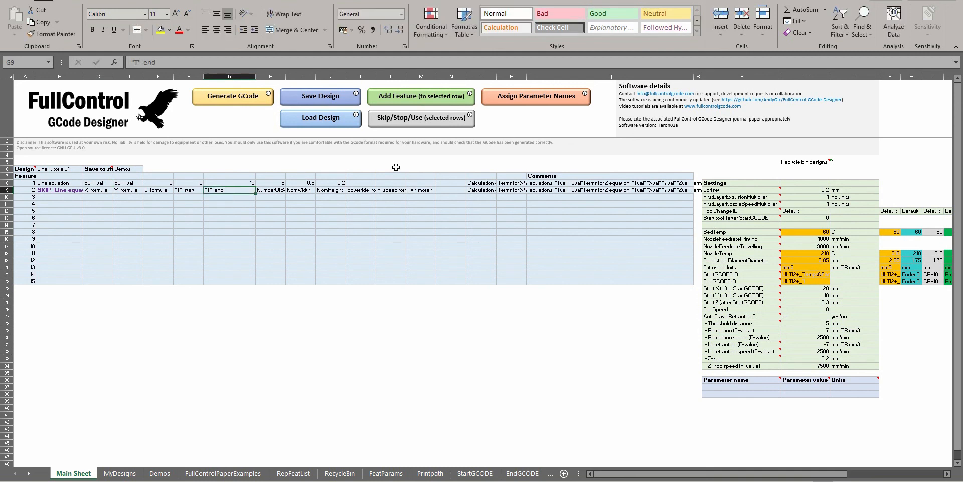
Change feature 1's X-formula and Y-formula to 50+Tval*5
double_click(104, 183)
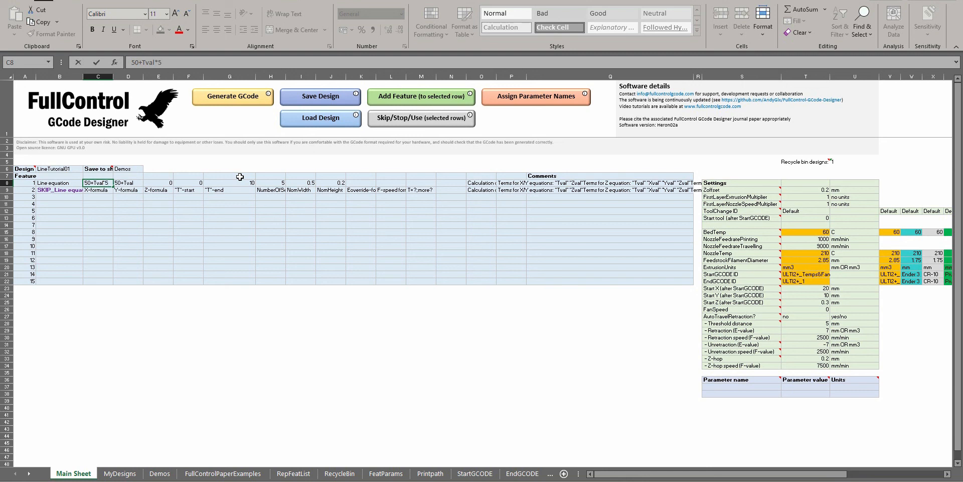
type("*5")
double_click(142, 183)
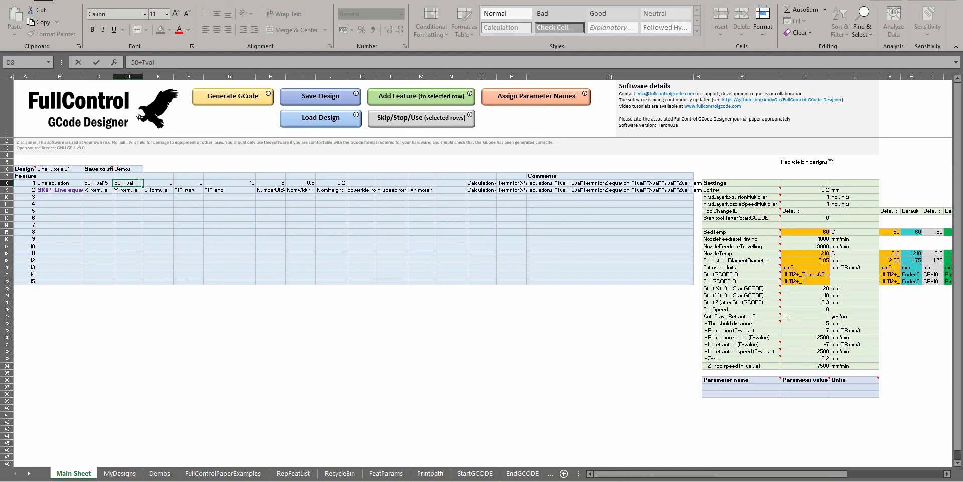
type("*5")
key("Return")
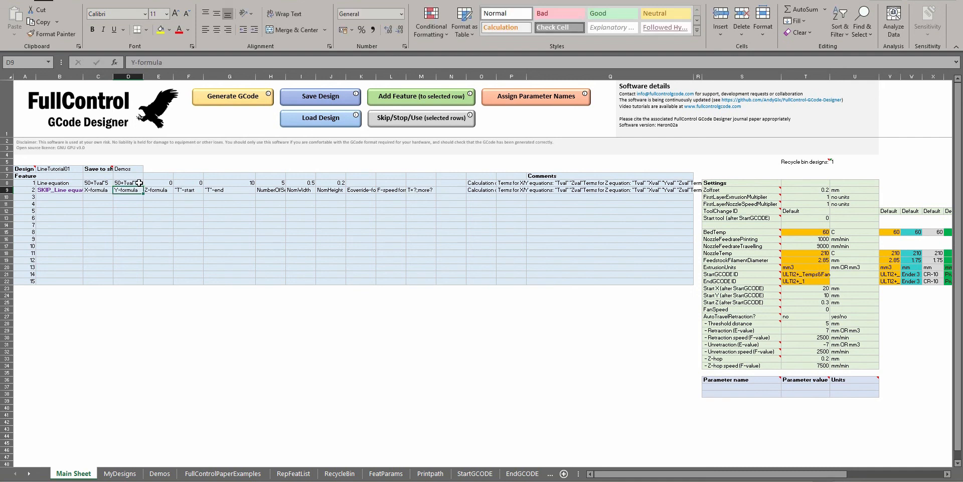
Check feature 1's scaled X and Y formulas together with its "T"-start and "T"-end values
left_click(88, 183)
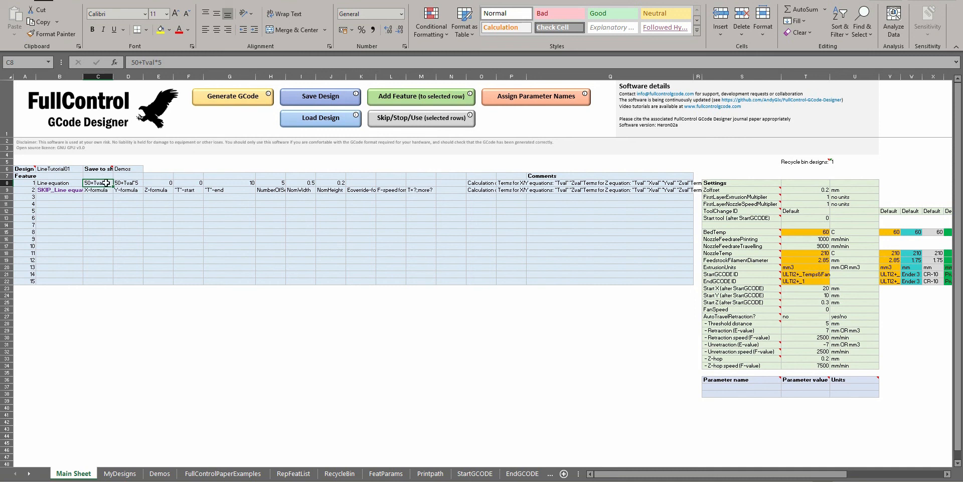
left_click(128, 182)
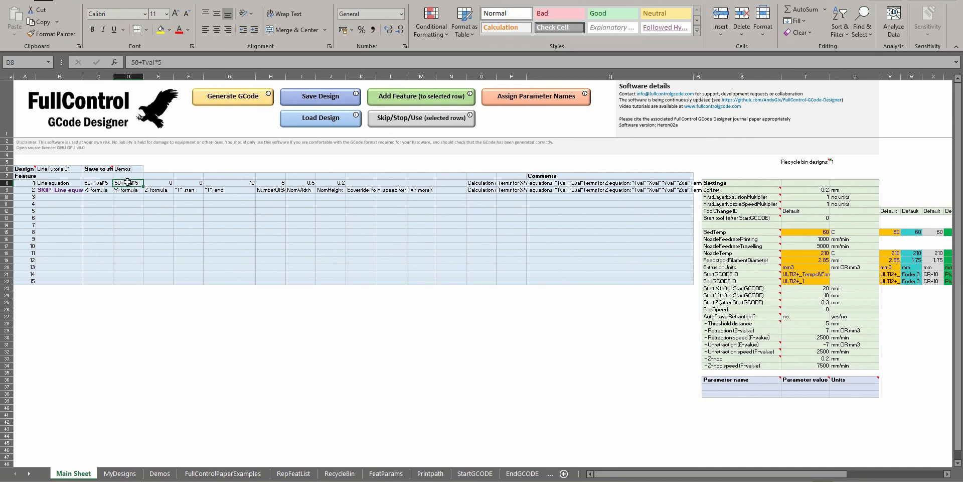
left_click(98, 183)
left_click(125, 184)
left_click(197, 183)
left_click(221, 183)
Generate the GCode for the scaled formulas and examine the resulting line in the 3D preview
left_click(231, 95)
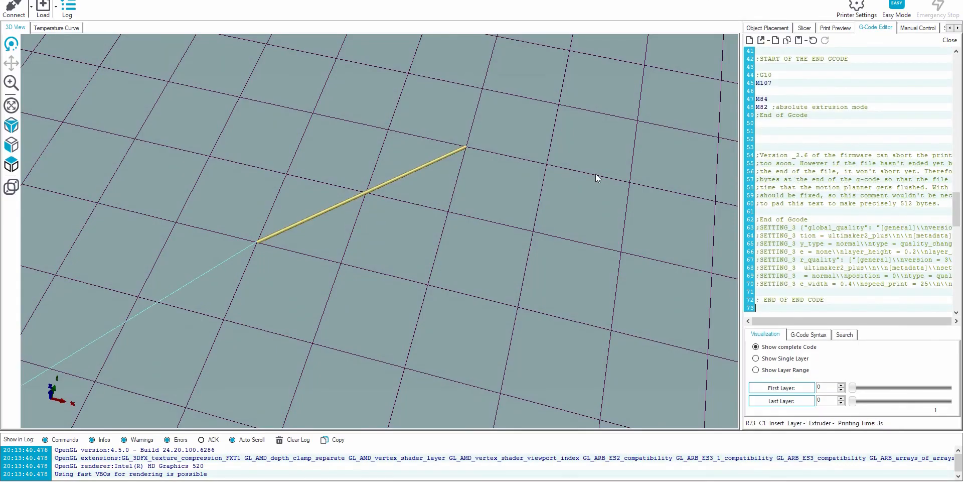
scroll(594, 174, "down", 8)
left_click_drag(430, 220, 358, 213)
scroll(358, 213, "up", 4)
left_click_drag(437, 227, 442, 232)
scroll(452, 221, "down", 5)
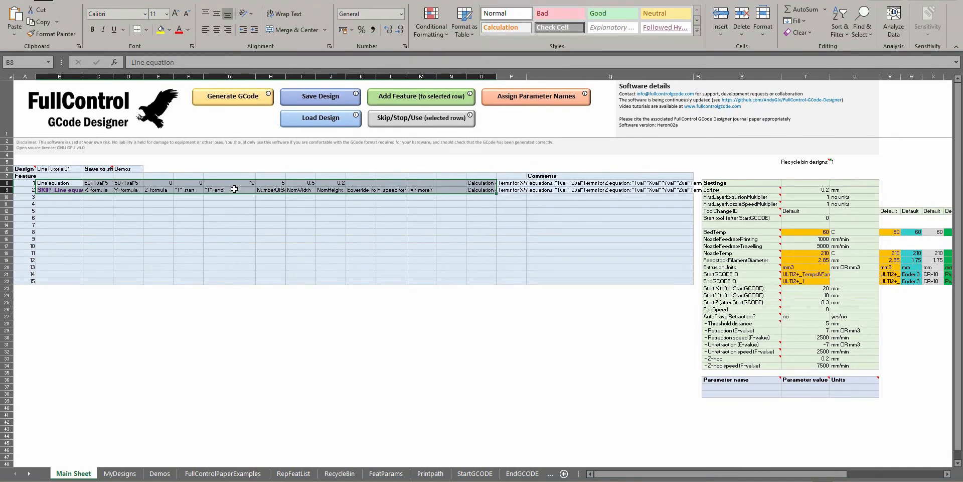
Set feature 1's "T"-end to 1
left_click(234, 188)
left_click(236, 182)
type("1")
key("Return")
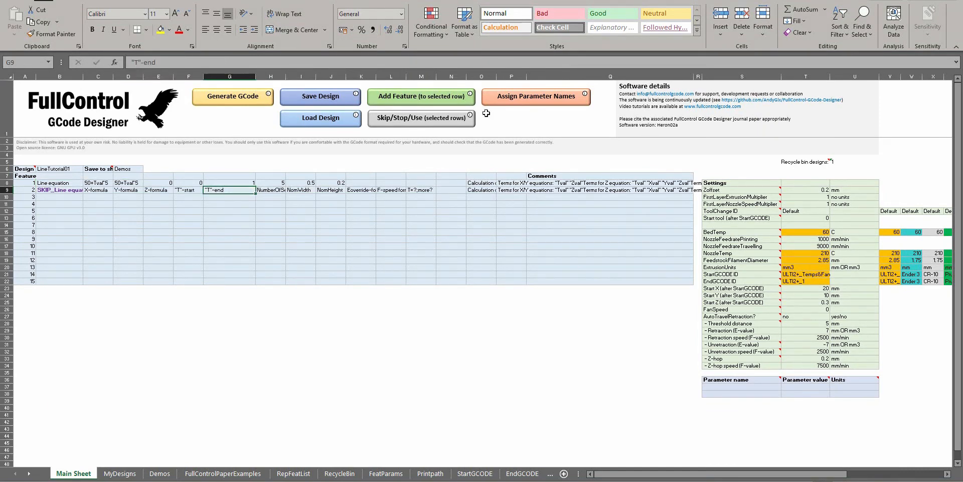
Change feature 1's X-formula and Y-formula to 50+Tval*30
left_click(105, 183)
double_click(106, 183)
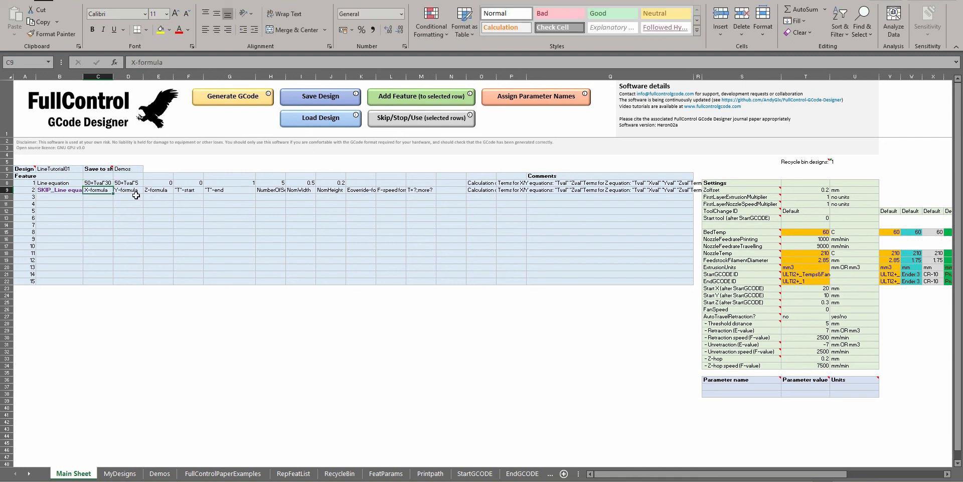
left_click(140, 183)
double_click(140, 183)
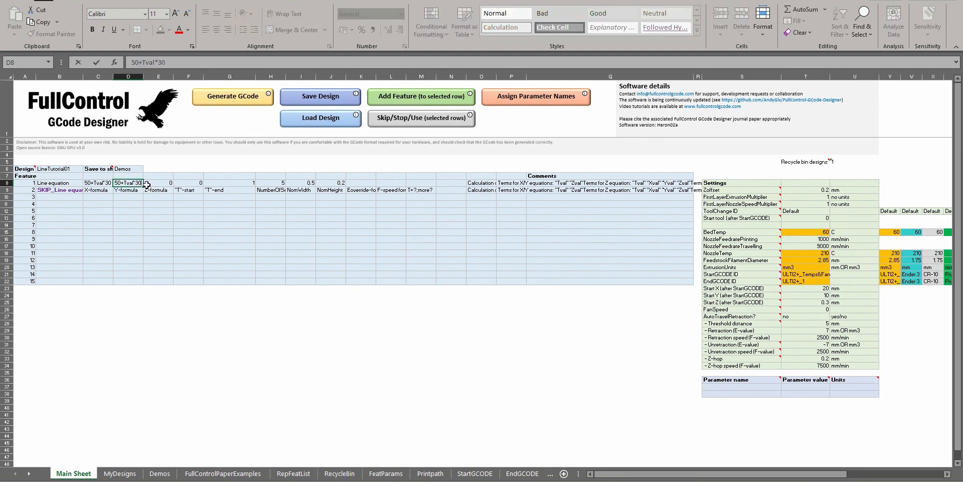
key("Return")
Review the Tval*30 term in feature 1's X-formula without changing it
left_click(99, 182)
left_click(99, 178)
left_click(99, 183)
left_click_drag(141, 62, 192, 59)
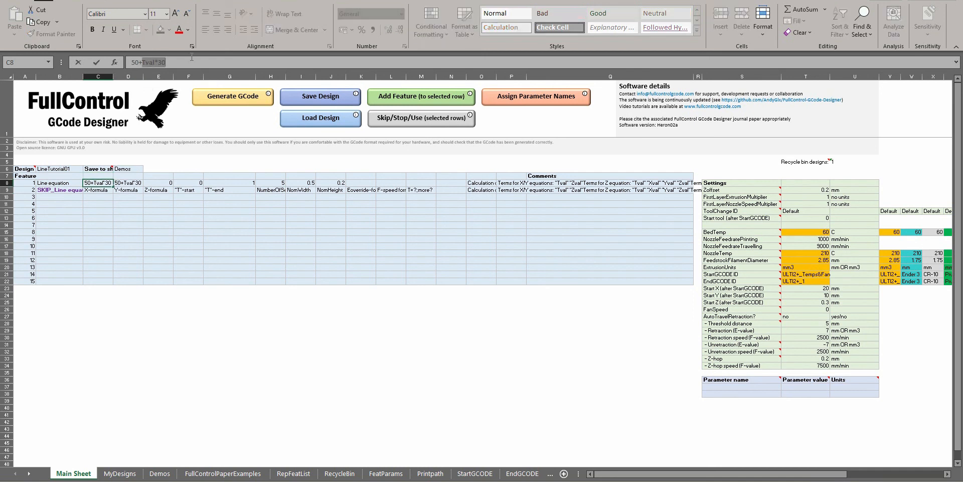
key("Return")
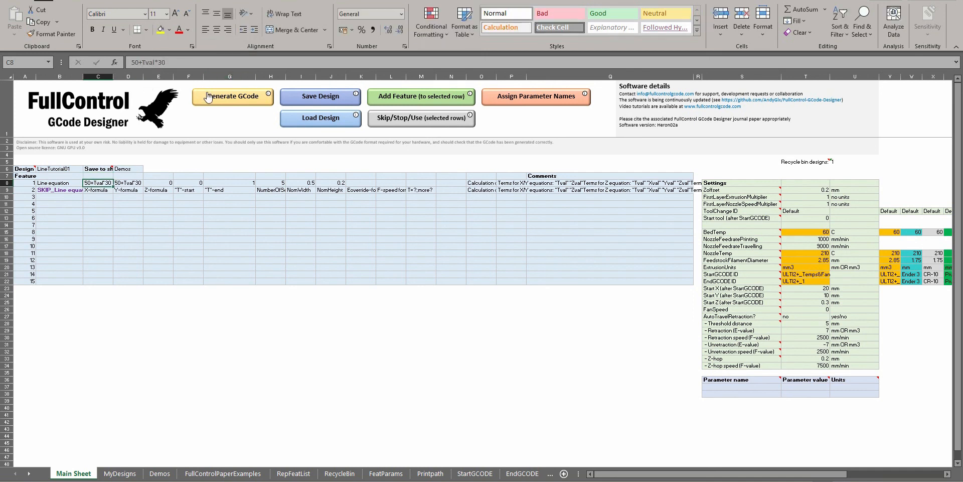
Generate the GCode for the Tval*30 formulas and compare the previewed line with the Y-formula
left_click(227, 99)
key("Return")
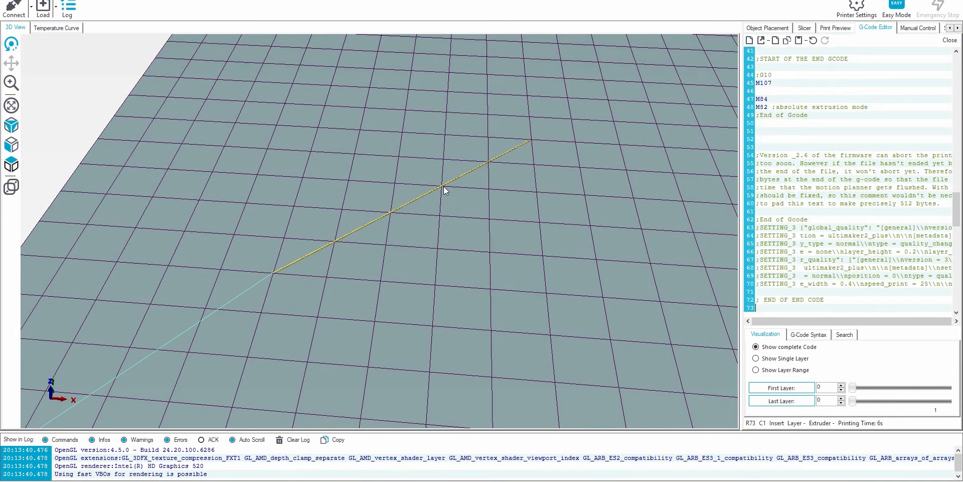
mouse_move(443, 190)
left_mouse_down()
mouse_move(462, 211)
mouse_move(453, 197)
left_mouse_up()
key("alt+Tab")
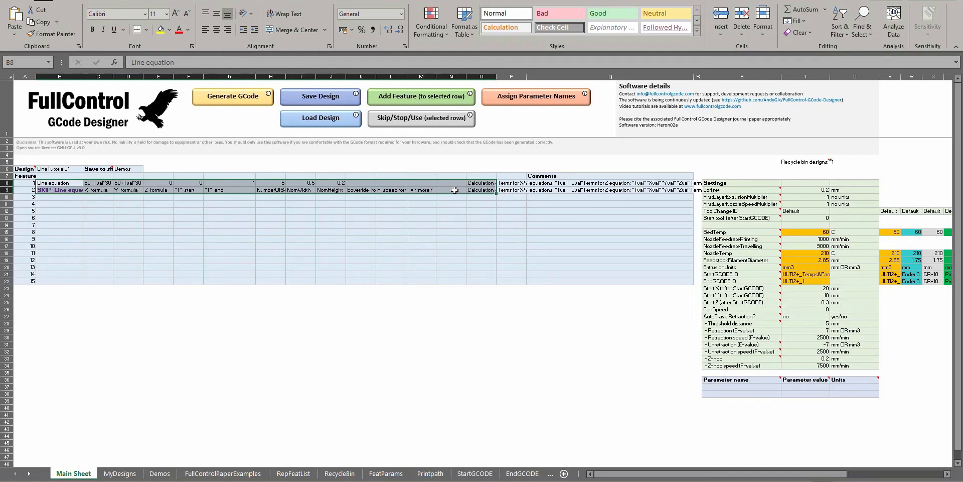
left_click(131, 183)
key("alt+Tab")
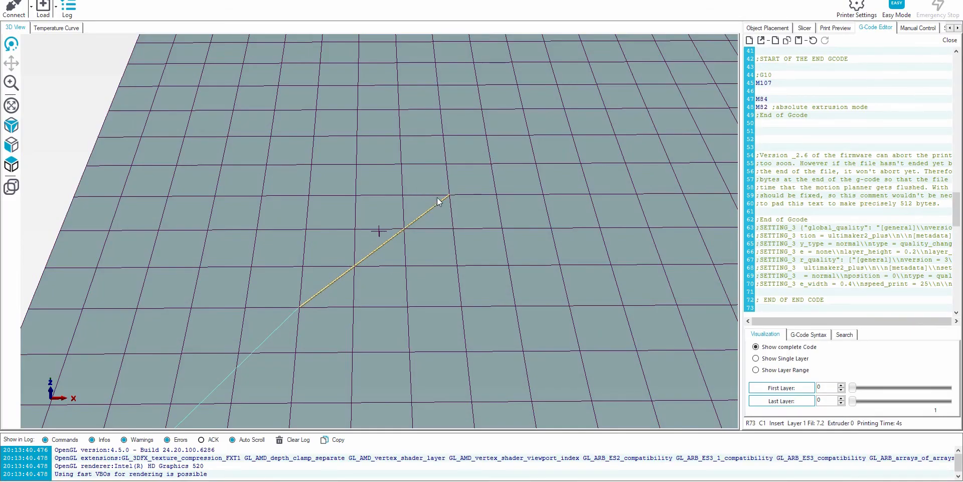
Change feature 1's Y-formula to 50+Tval*60
key("alt+Tab")
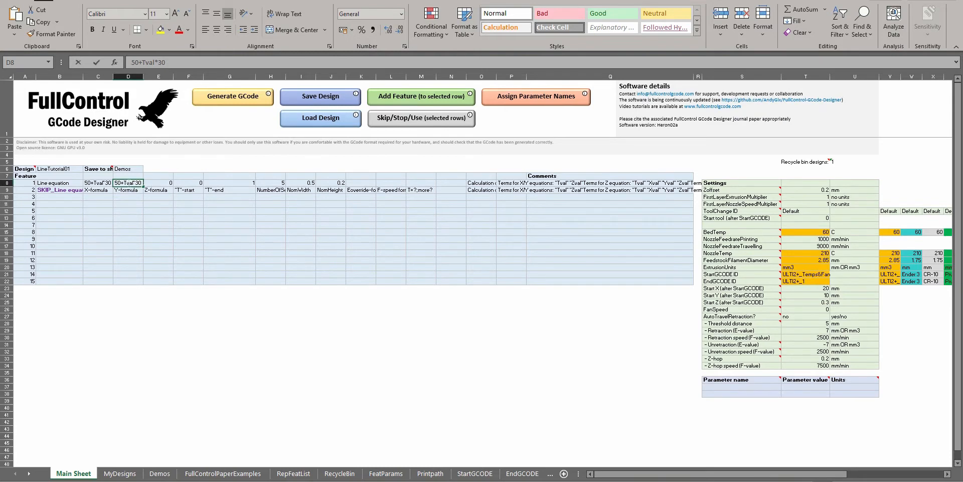
double_click(138, 182)
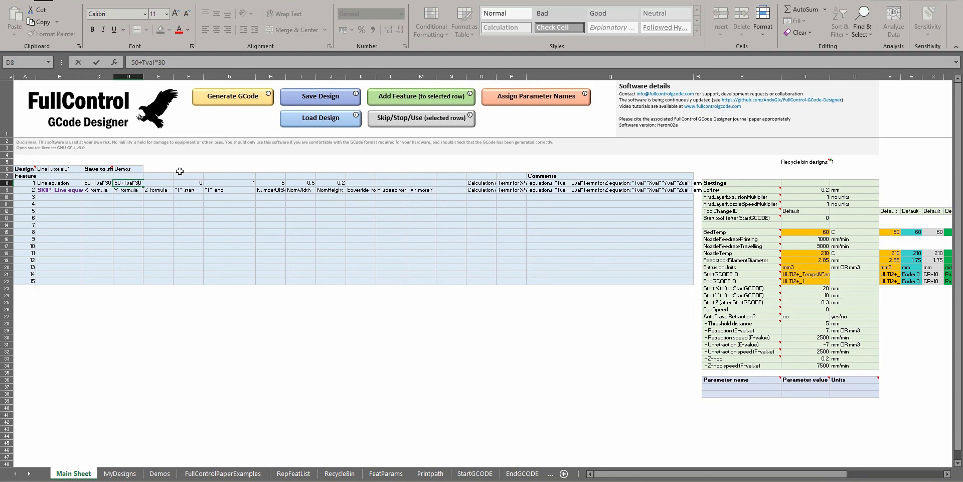
key("BackSpace")
key("BackSpace")
type("60")
key("Return")
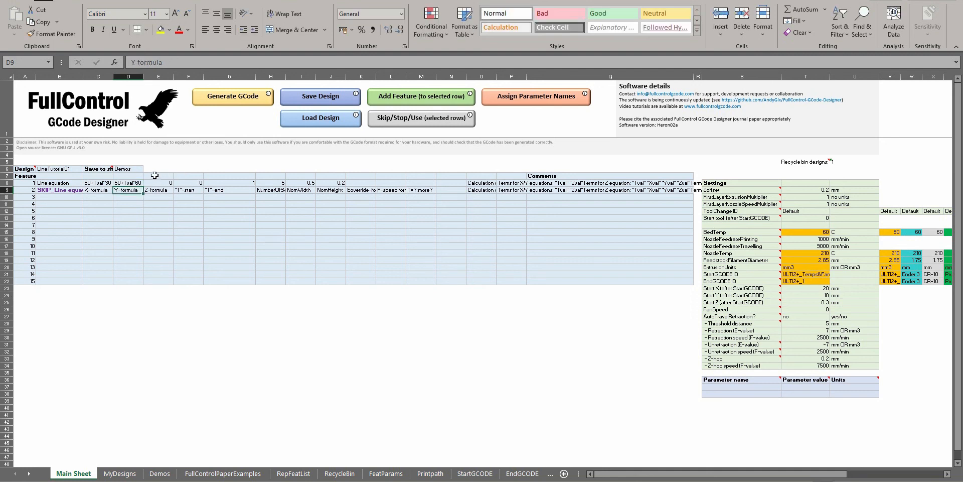
Generate the GCode for the Tval*60 Y-formula and inspect the line and its coordinates in Repetier-Host
left_click(236, 100)
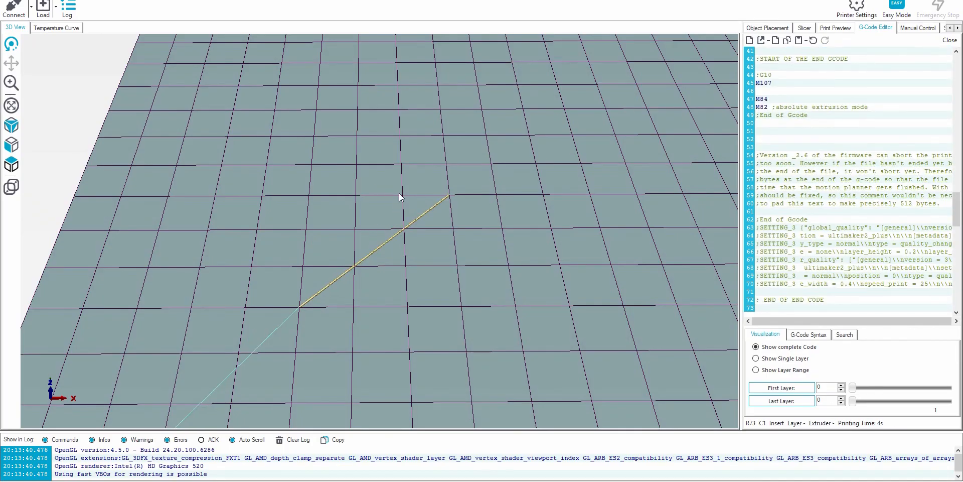
left_click_drag(424, 263, 561, 260)
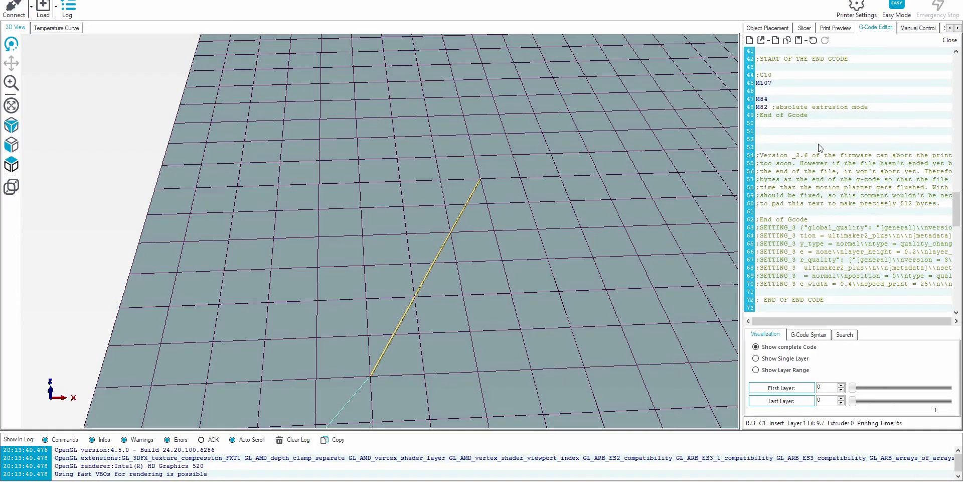
scroll(821, 147, "up", 5)
left_click(836, 124)
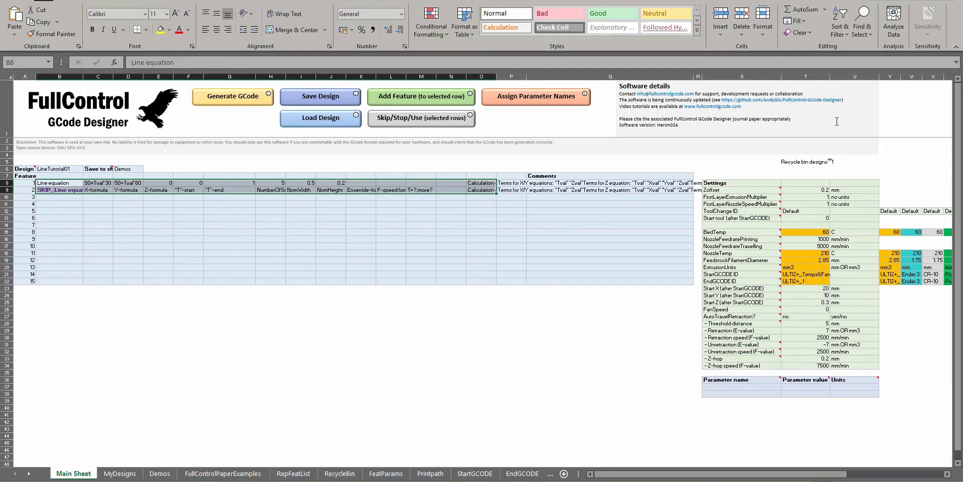
Change feature 1's Y-formula to 50+(Tval^2)*60, generate the GCode and view it in the 3D preview
left_click(124, 182)
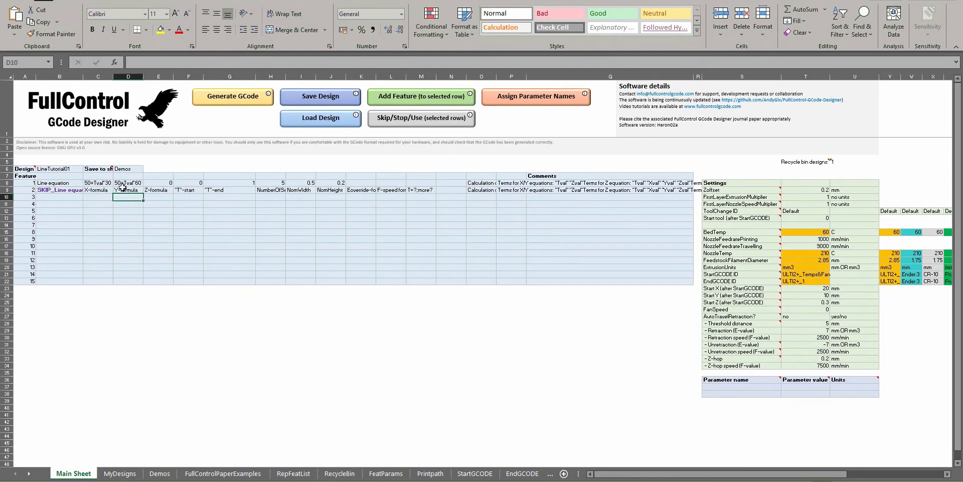
left_click(143, 62)
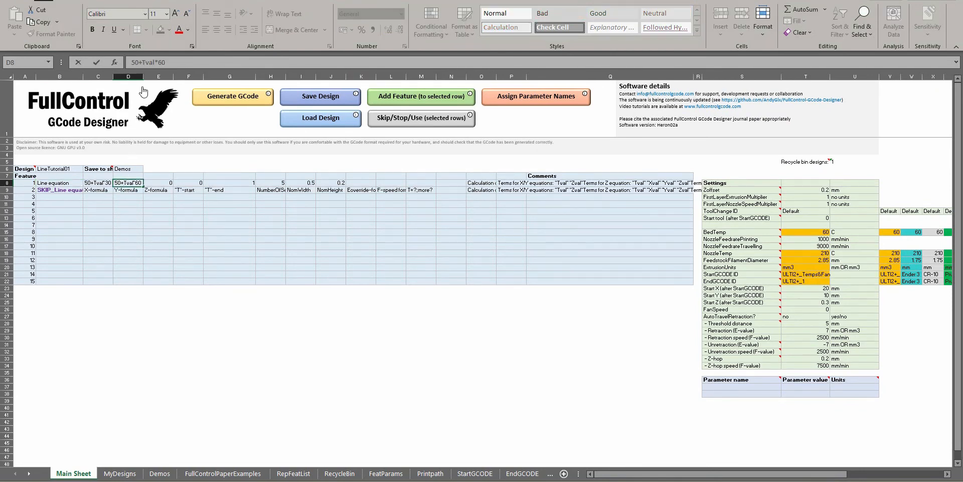
type("(")
key("Right")
key("Right")
key("Right")
key("Right")
type("^2)")
key("Return")
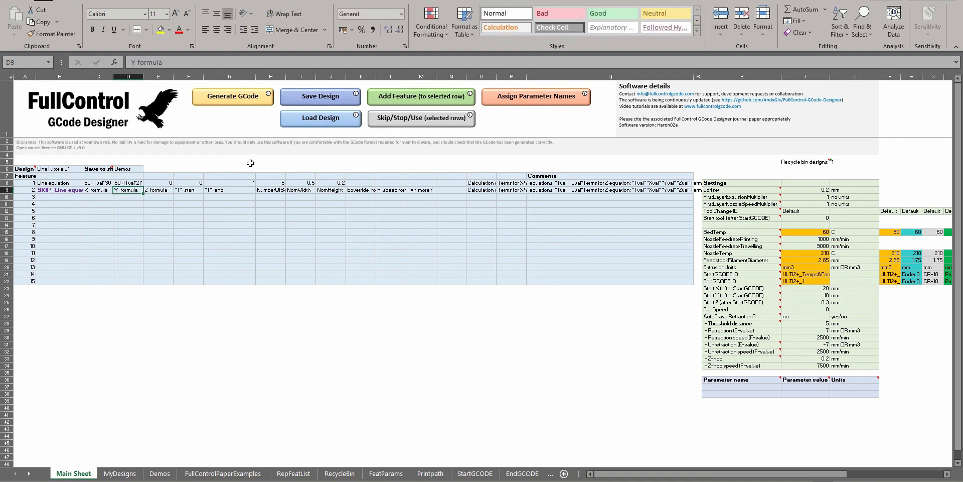
left_click(235, 99)
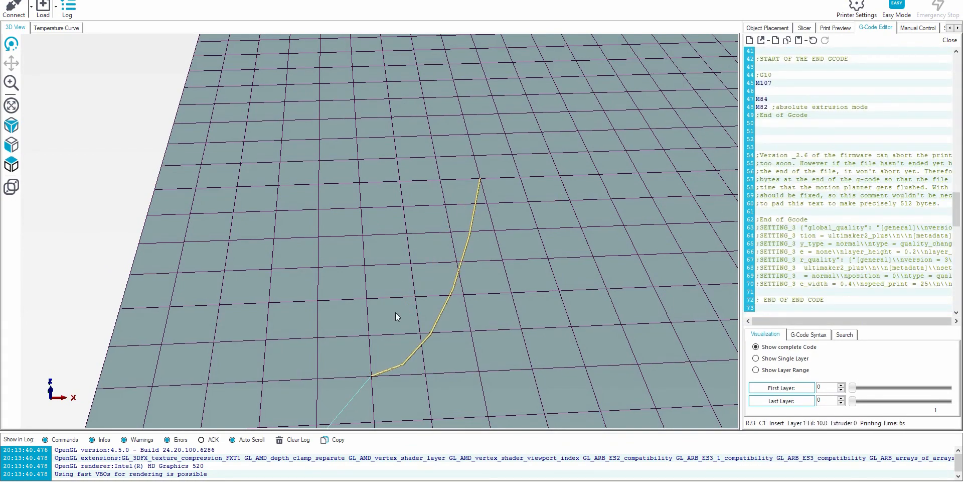
left_click_drag(419, 369, 449, 346)
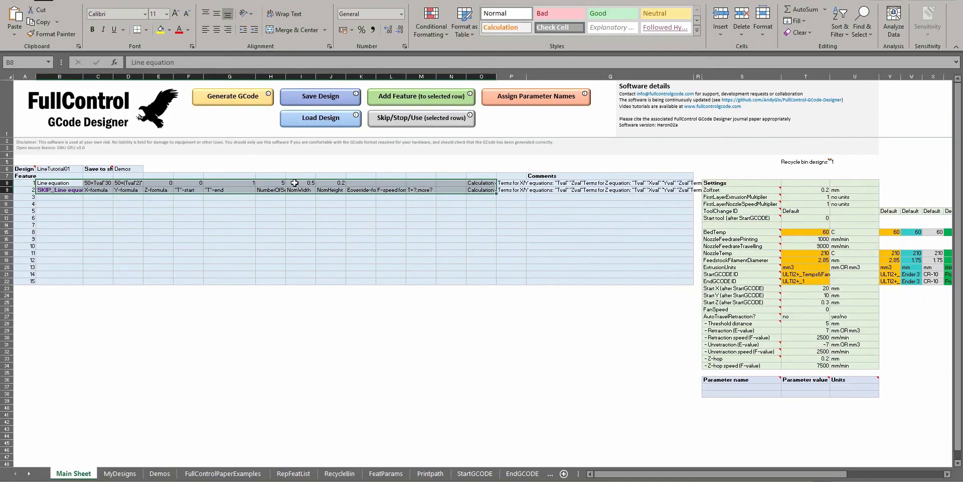
Set feature 1's NumberOfSegments to 100, generate the GCode and look closely at the previewed curve
left_click(267, 182)
type("100")
key("Return")
left_click(199, 104)
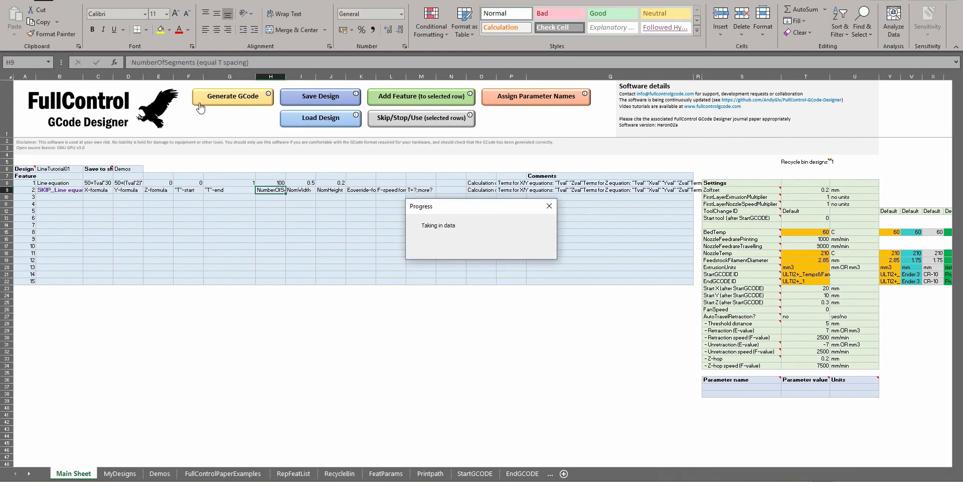
key("Return")
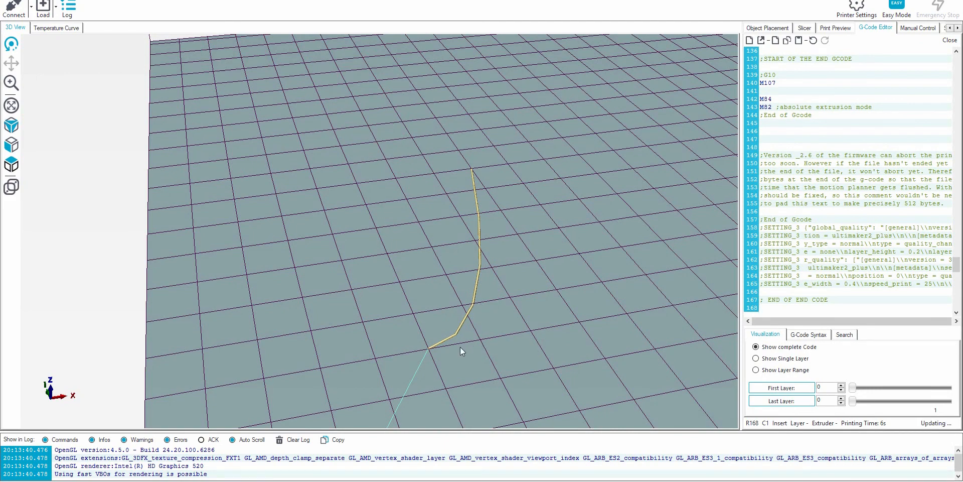
scroll(469, 274, "up", 10)
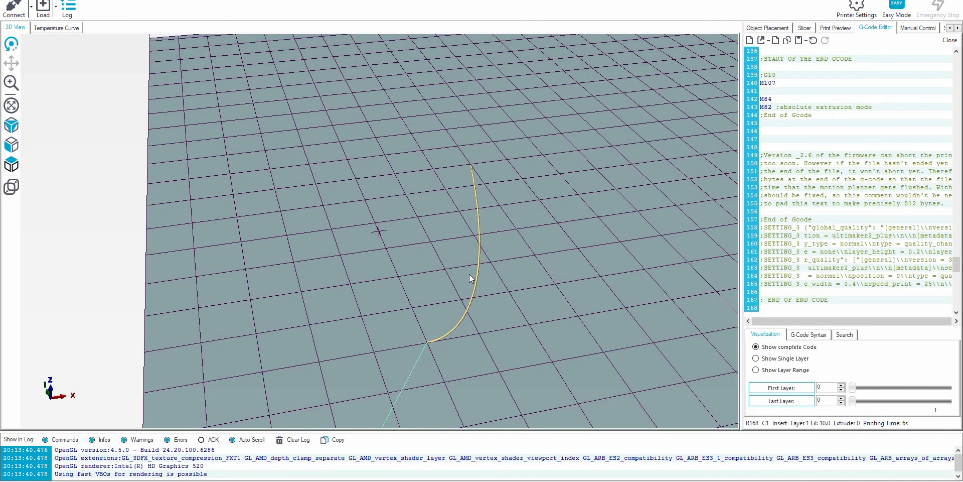
scroll(843, 150, "up", 20)
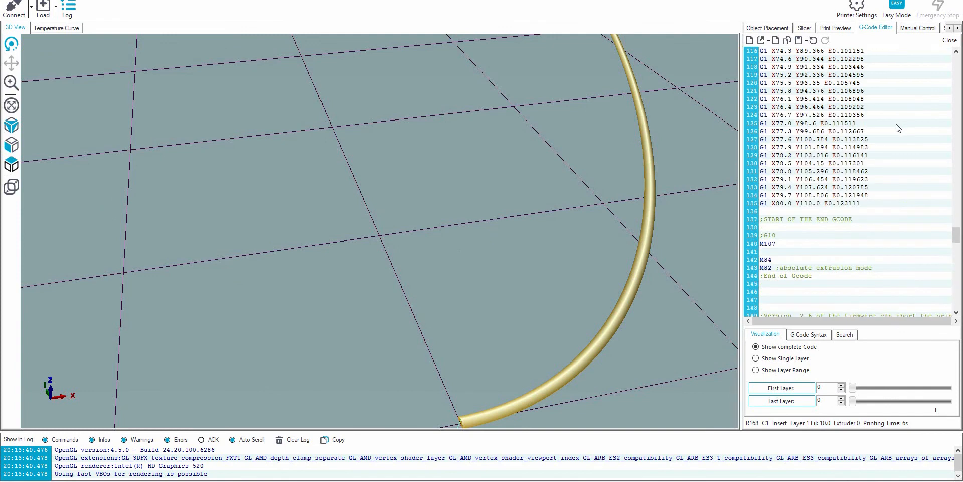
Step through the first G1 moves in the generated code and examine the matching segments along the curve
left_click(828, 131)
key("Down")
key("Down")
key("Down")
key("Down")
key("Down")
key("Down")
key("Down")
key("Down")
key("Down")
key("Down")
key("Down")
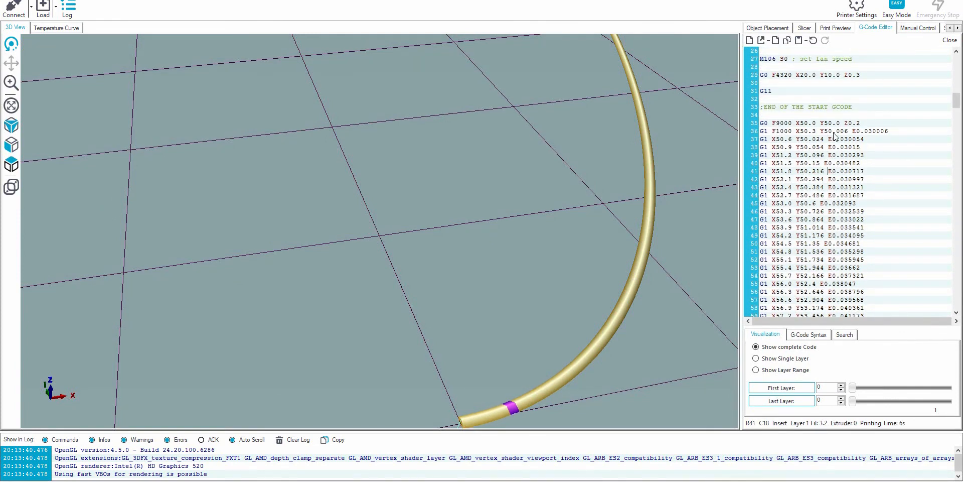
key("Down")
key("Down")
key("Down")
key("Down")
key("Down")
key("Down")
scroll(447, 176, "down", 5)
scroll(446, 178, "down", 5)
left_click_drag(436, 173, 430, 237)
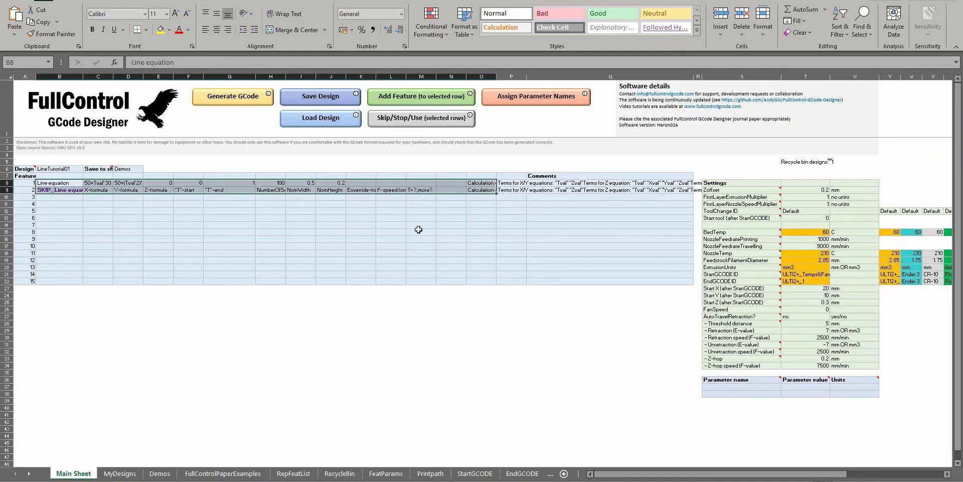
Raise the exponent in feature 1's Y-formula to 5, giving 50+(Tval^5)*60
left_click(123, 183)
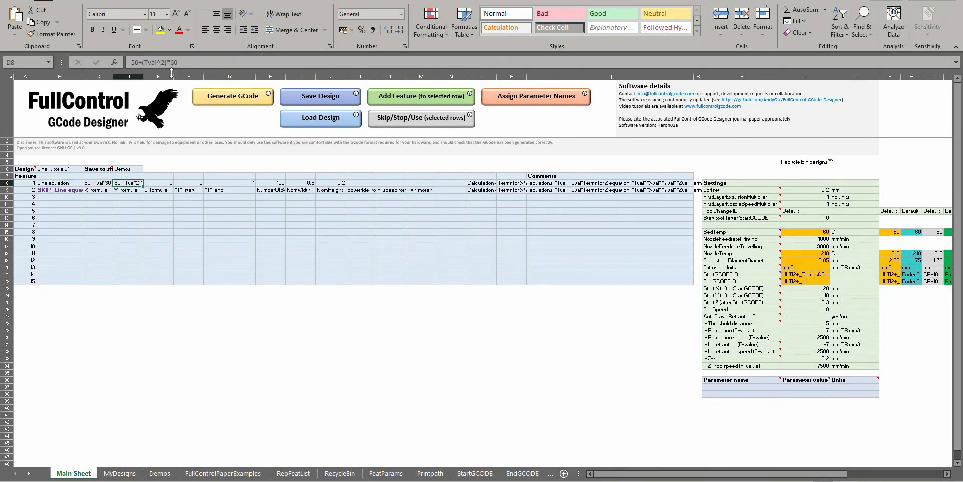
left_click(165, 62)
key("shift+Left")
type("5")
Generate the GCode for the Tval^5 formula and examine the curve in the 3D preview
left_click(270, 102)
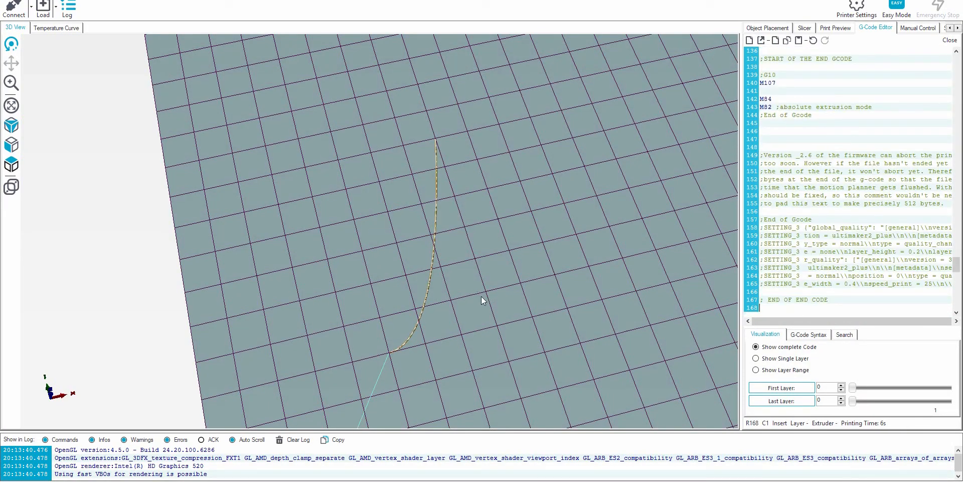
left_click_drag(481, 296, 426, 269)
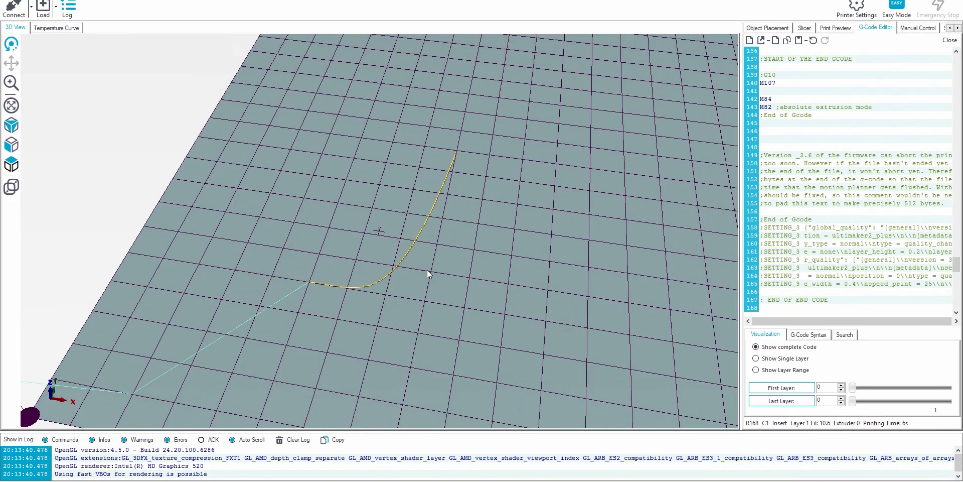
scroll(424, 274, "up", 7)
scroll(427, 276, "down", 4)
scroll(440, 286, "up", 1)
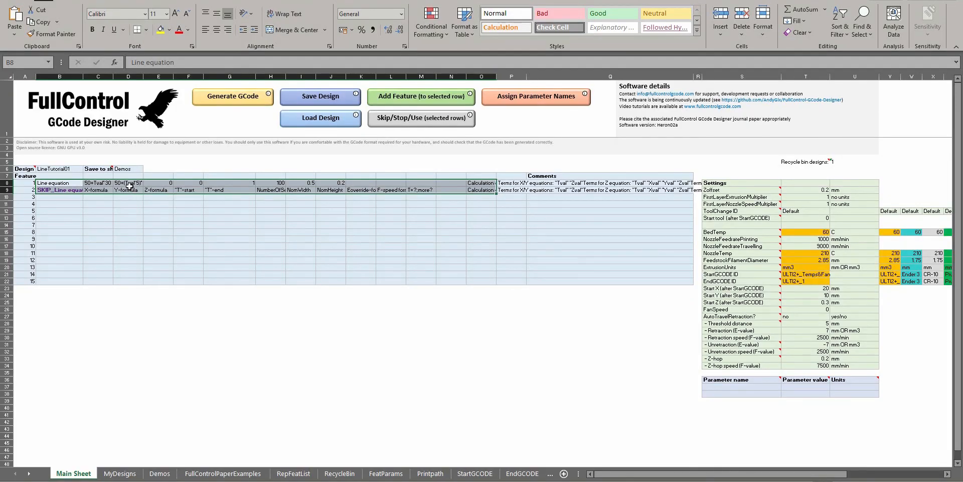
Rewrite feature 1's Y-formula as an IF condition giving 50 when Tval>0.5, otherwise 50+(Tval^5)*60
left_click(130, 184)
left_click(166, 63)
type("*60")
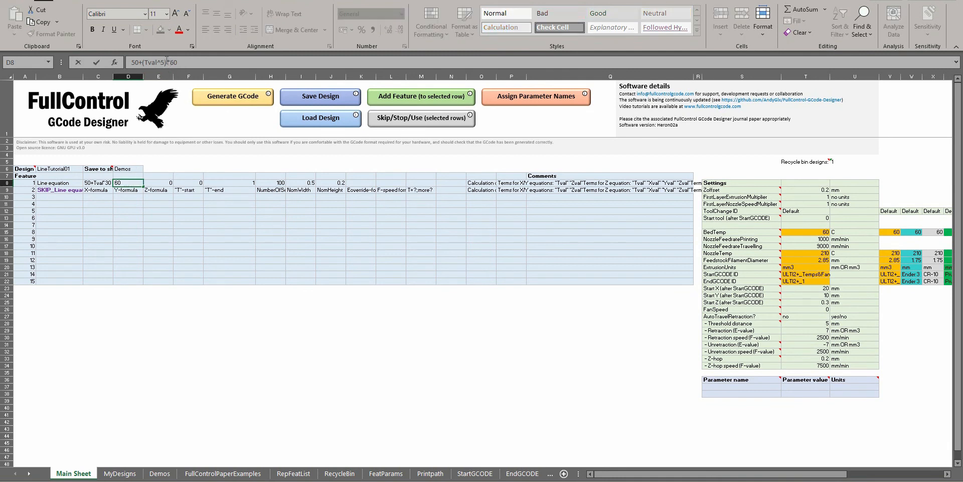
left_click(143, 62)
key("Home")
type("IF(Tval>0.5,")
key("BackSpace")
type("50,")
key("Right")
key("Right")
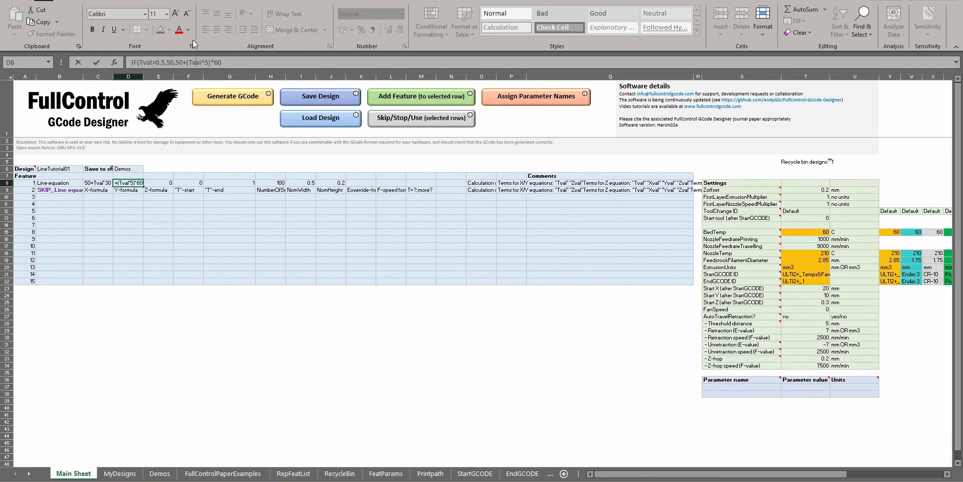
Complete feature 1's Y-formula as the Excel formula =IF(Tval>0.5,50,50+(Tval^5)*60), adding the leading equals sign and closing bracket
key("Home")
left_click(159, 62)
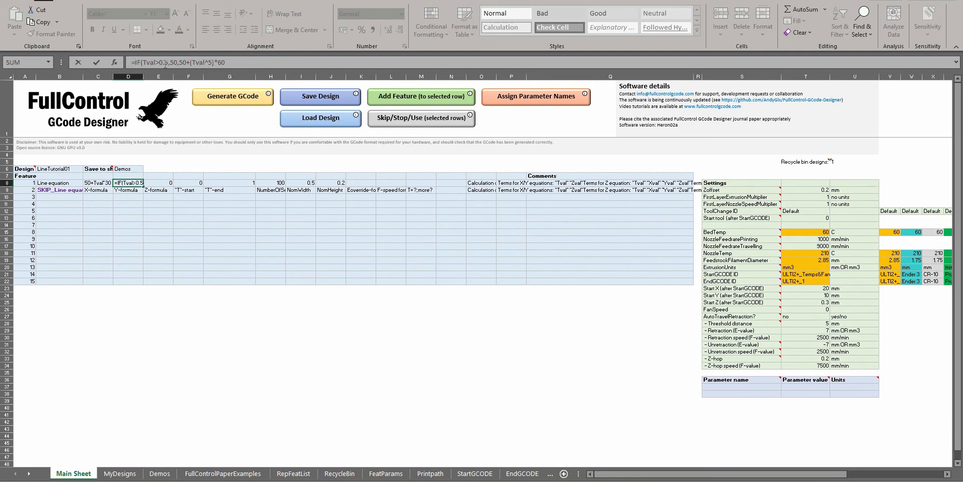
left_click(184, 62)
left_click(163, 62)
left_click(173, 63)
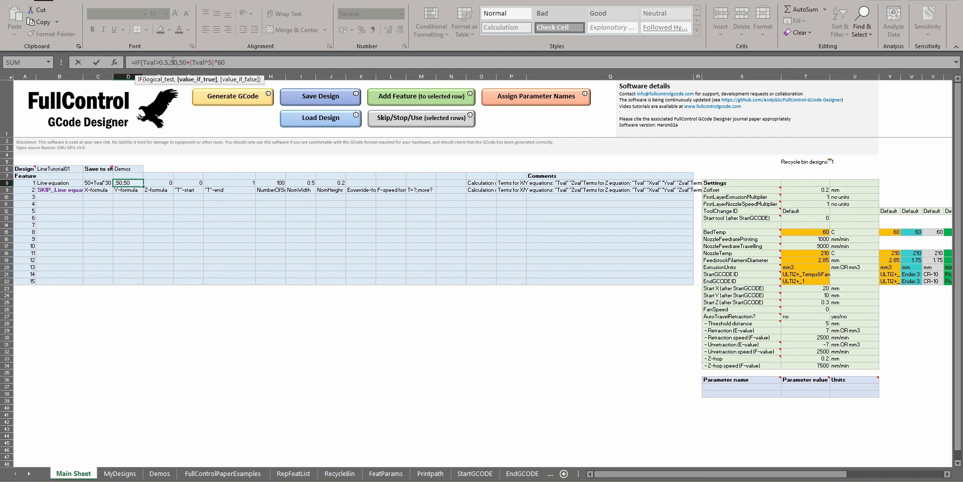
left_click(161, 62)
left_click(174, 62)
left_click(186, 62)
left_click(236, 63)
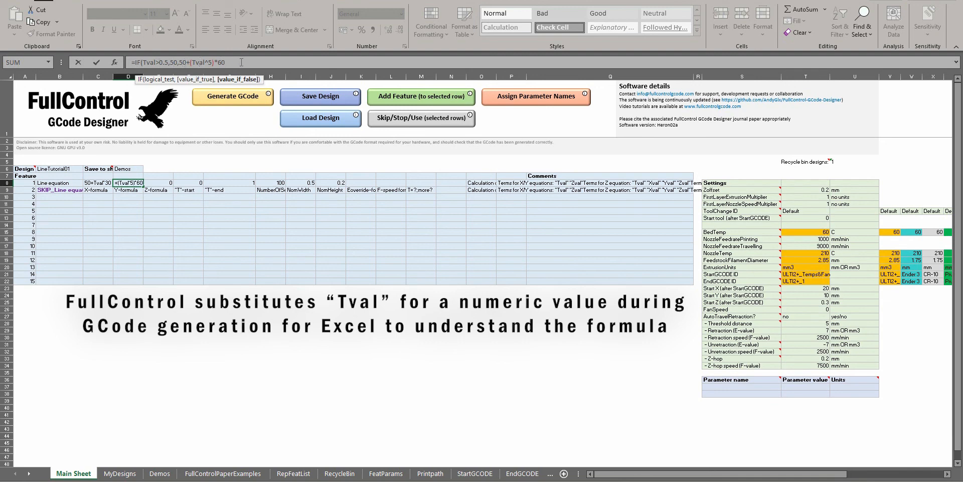
type(")")
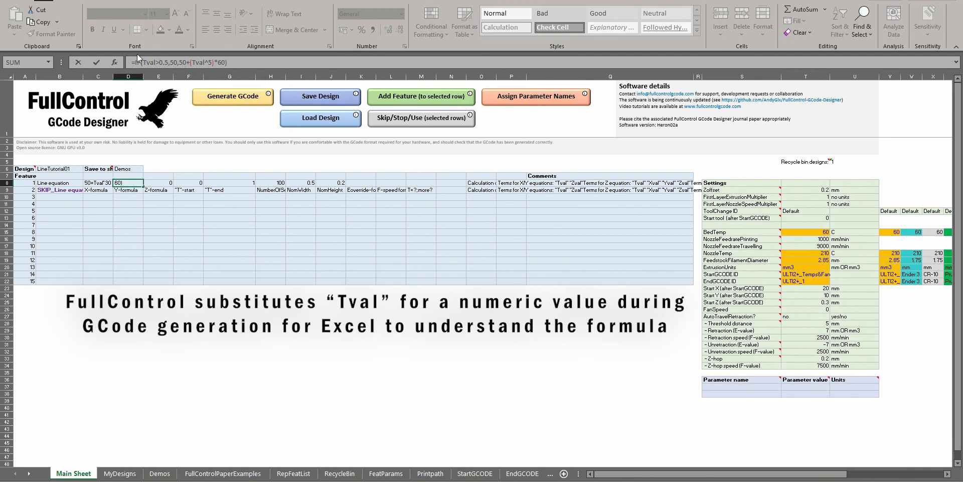
Check the IF formula's arguments, and generate its GCode to view the resulting line in Repetier-Host's 3D preview
left_click(156, 62)
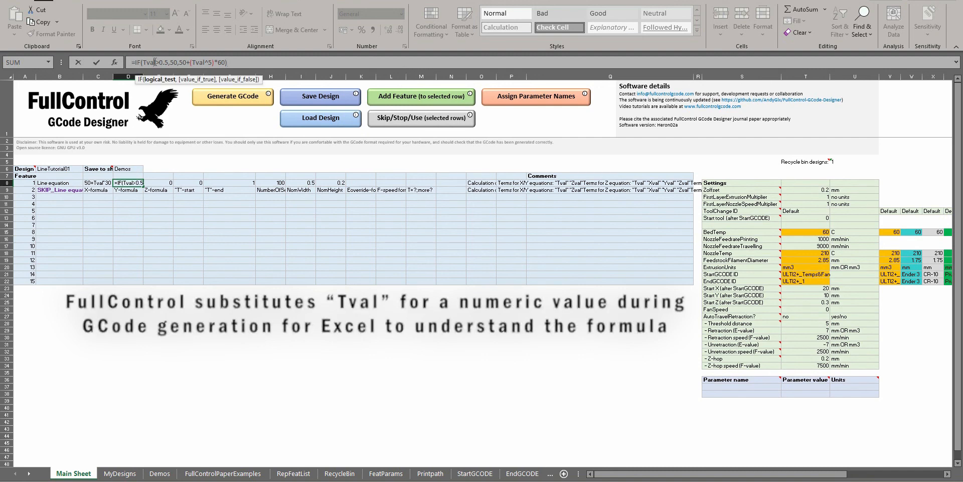
left_click(172, 61)
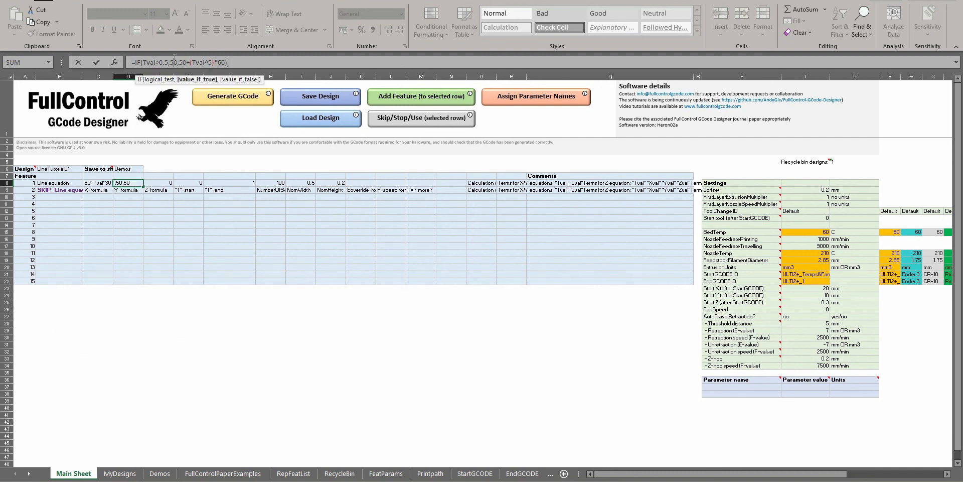
left_click(186, 63)
left_click_drag(191, 62, 225, 62)
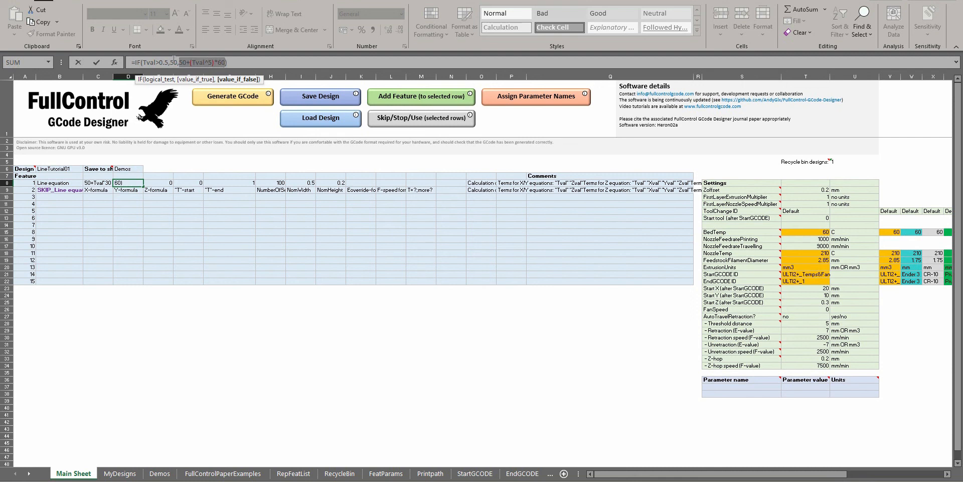
double_click(172, 62)
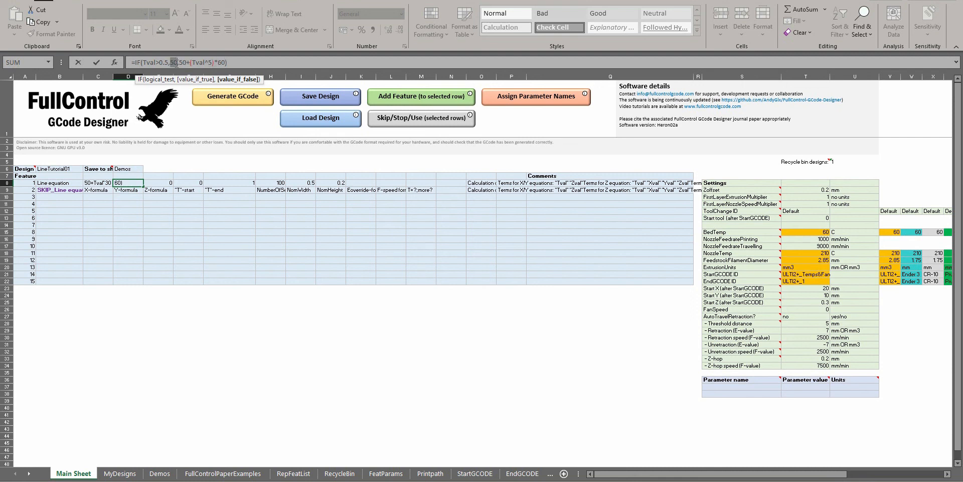
left_click(238, 95)
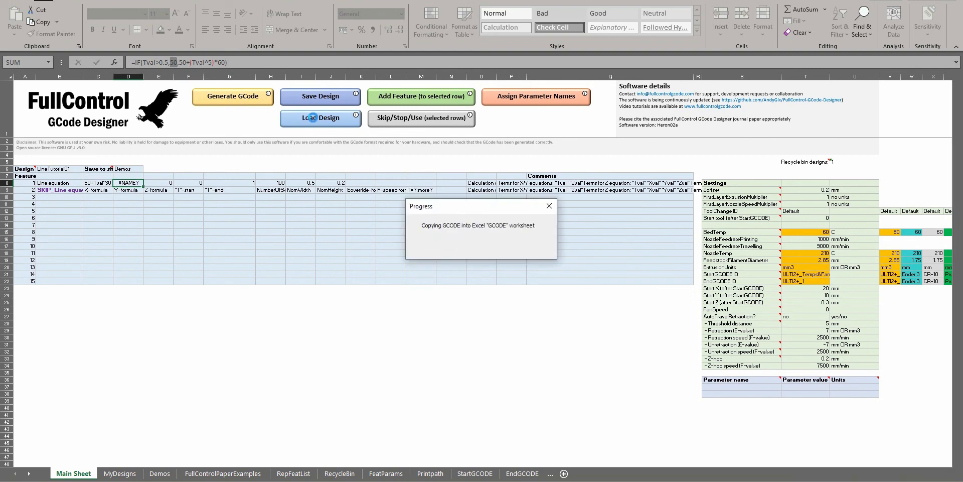
key("Return")
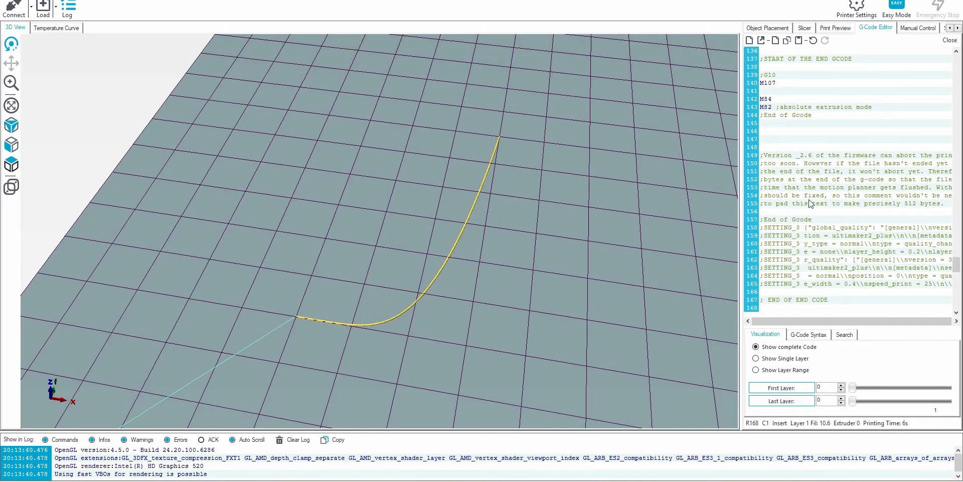
left_click_drag(508, 207, 532, 225)
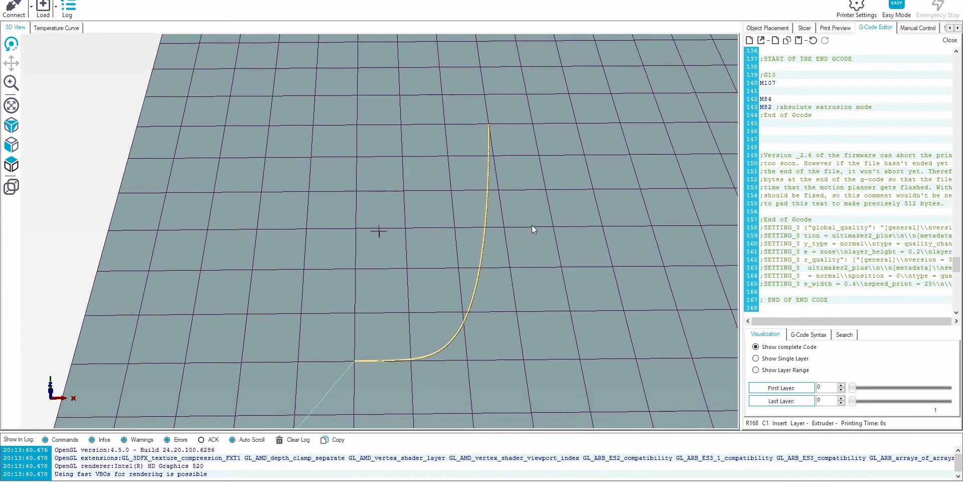
left_click_drag(474, 363, 391, 179)
scroll(403, 191, "down", 5)
scroll(403, 191, "up", 8)
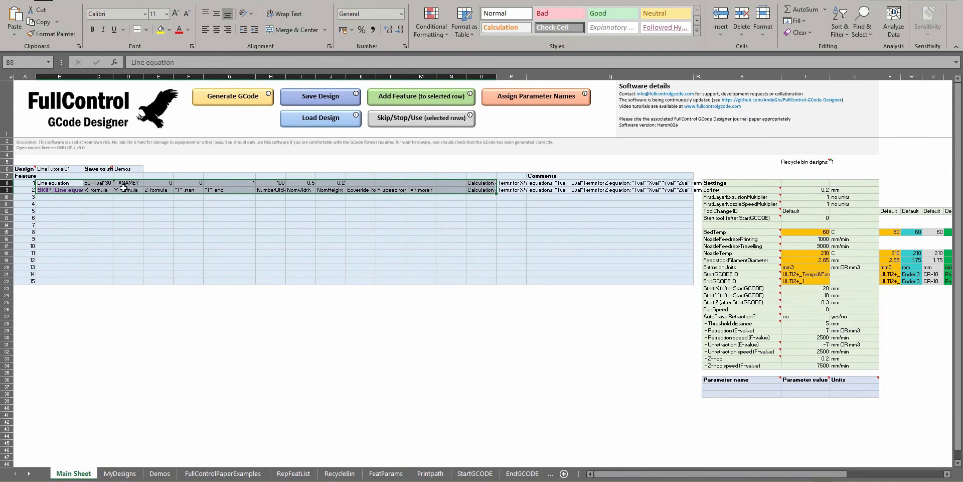
Set the exponent in feature 1's Y-formula to 2, giving =IF(Tval>0.5,50,50+(Tval^2)*60)
left_click(213, 62)
type("25)*60)")
key("Return")
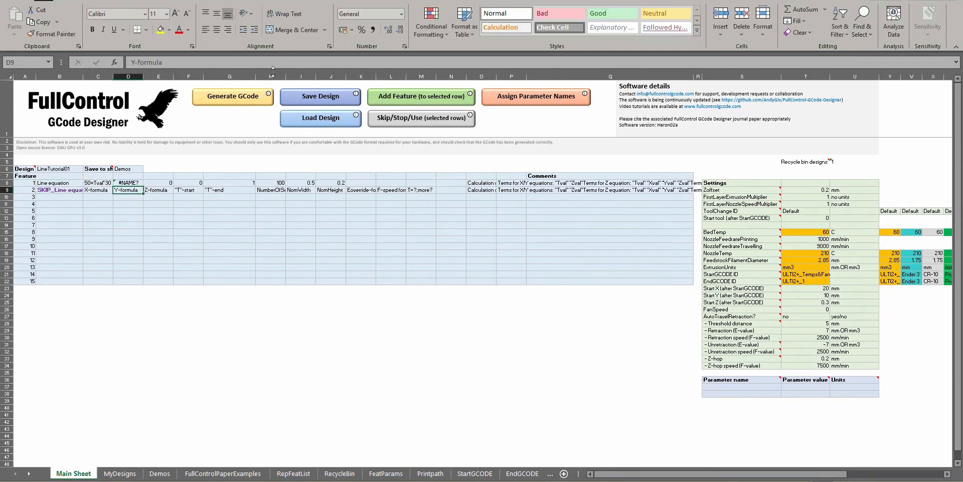
Generate the GCode for the Tval^2 IF formula and view the line in Repetier-Host's 3D preview
left_click(223, 96)
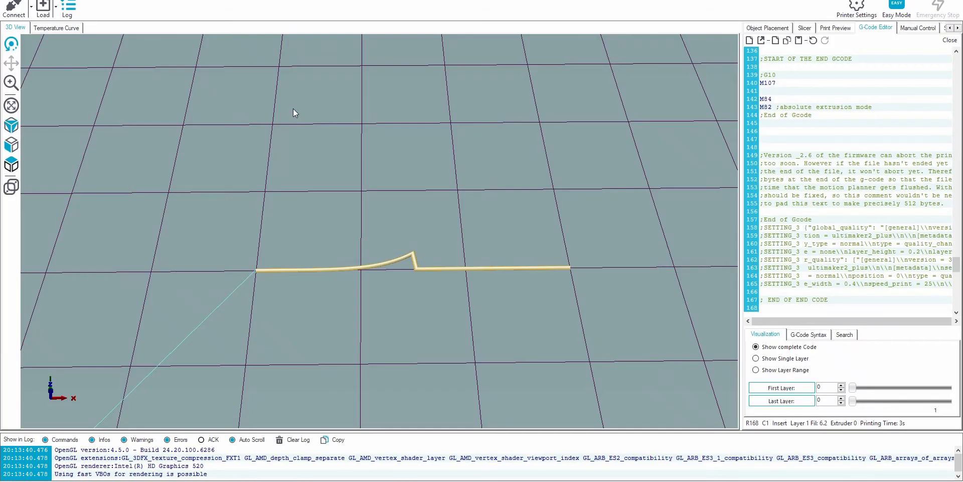
key("ctrl+a")
key("ctrl+v")
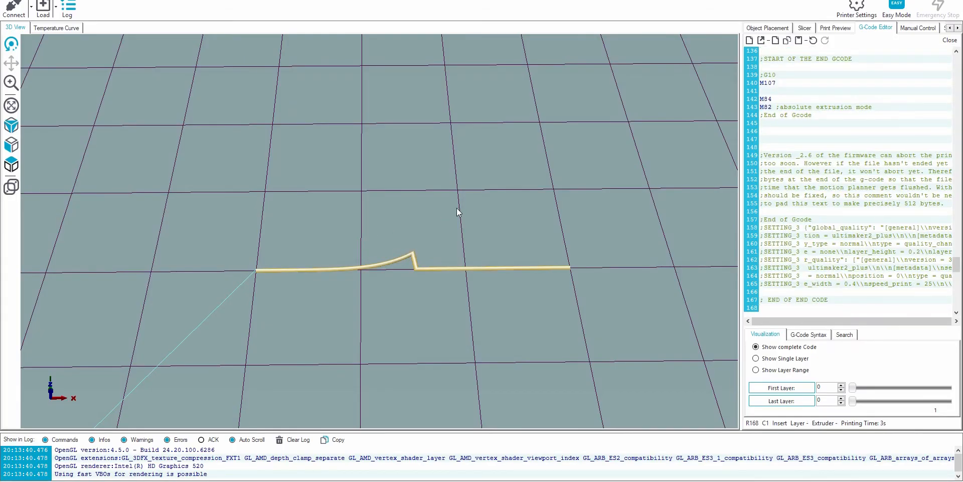
left_click_drag(454, 186, 415, 192)
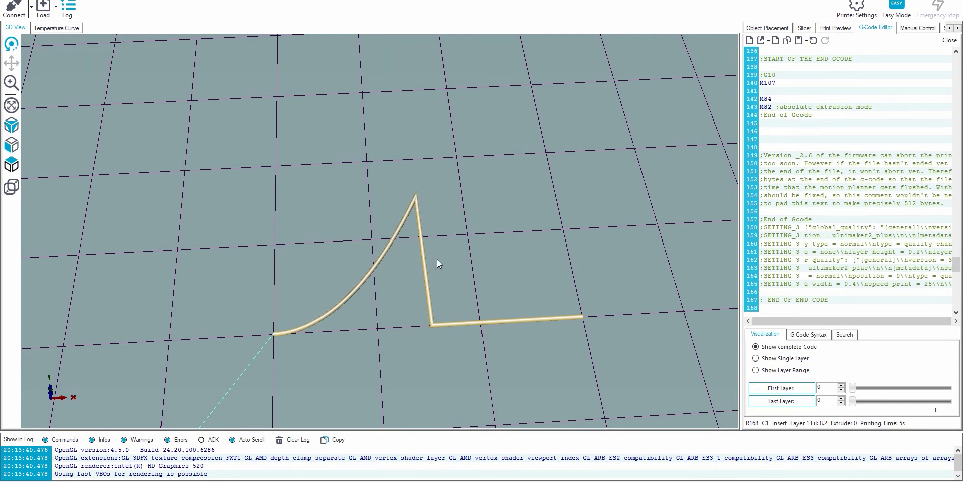
left_click(898, 1)
left_click(303, 187)
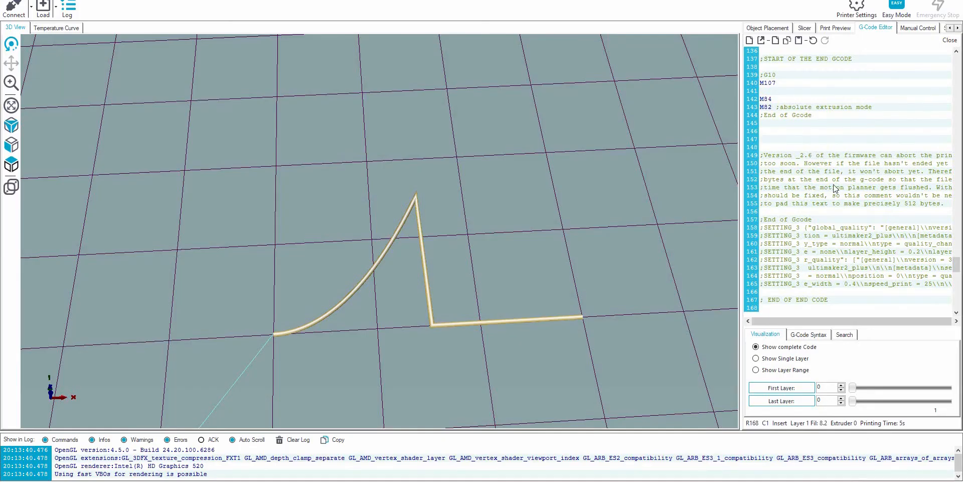
Examine the G1 moves around X65.0 and X65.3, comparing their E values with the highlighted segments in the preview
scroll(834, 182, "down", 20)
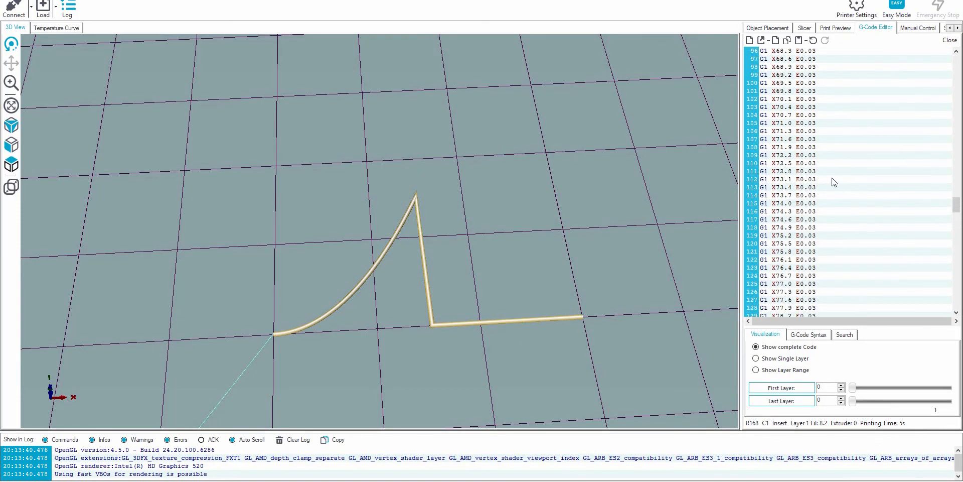
left_click(833, 181)
scroll(831, 173, "up", 8)
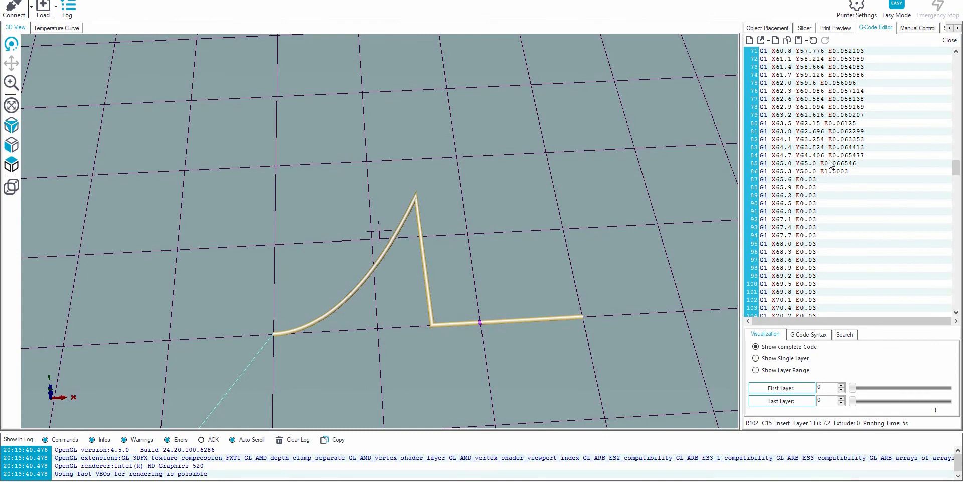
scroll(831, 164, "up", 3)
left_click(833, 92)
left_click(870, 154)
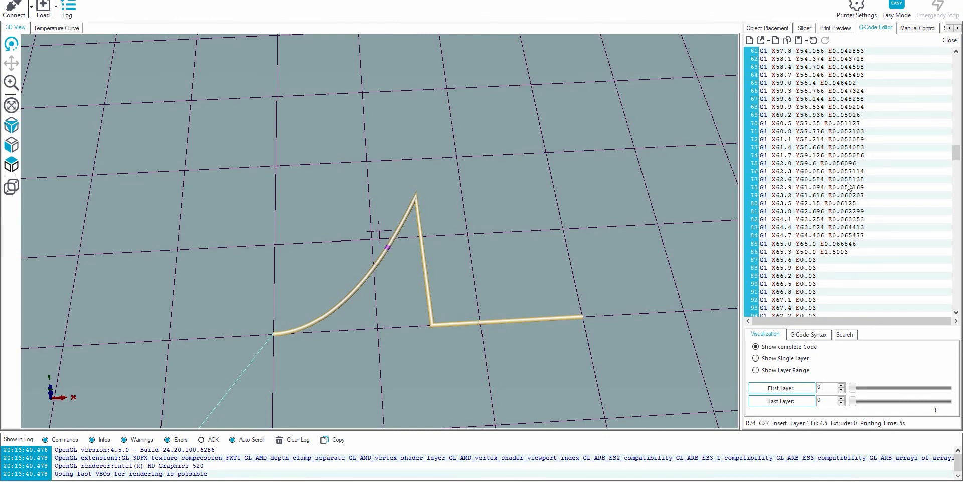
left_click(839, 244)
left_click(839, 252)
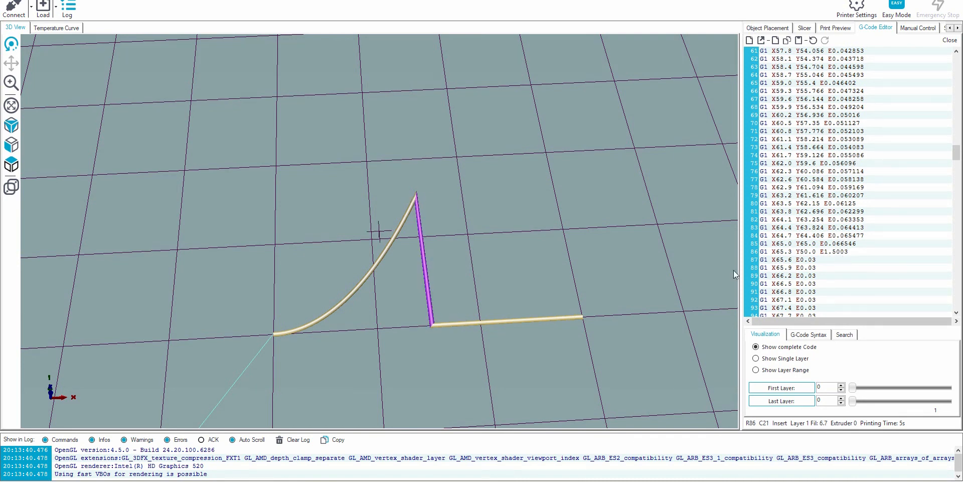
left_click(809, 259)
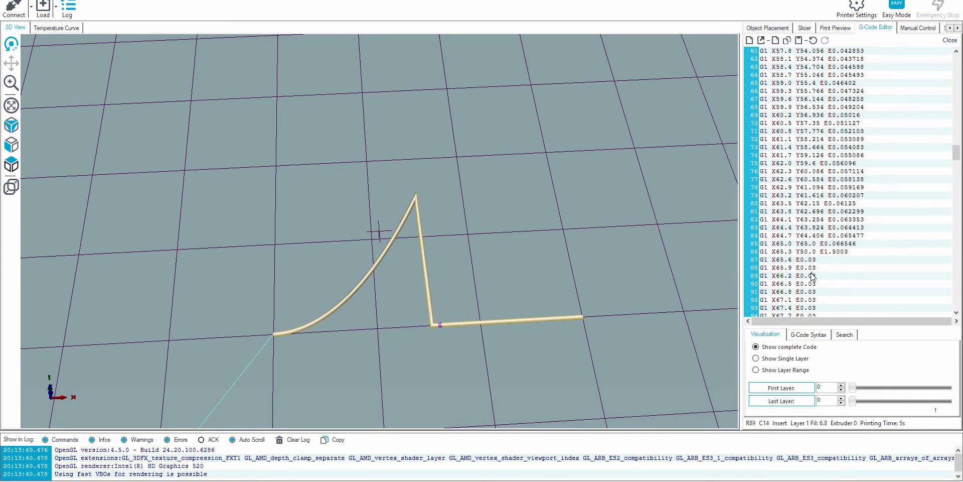
left_click(825, 252)
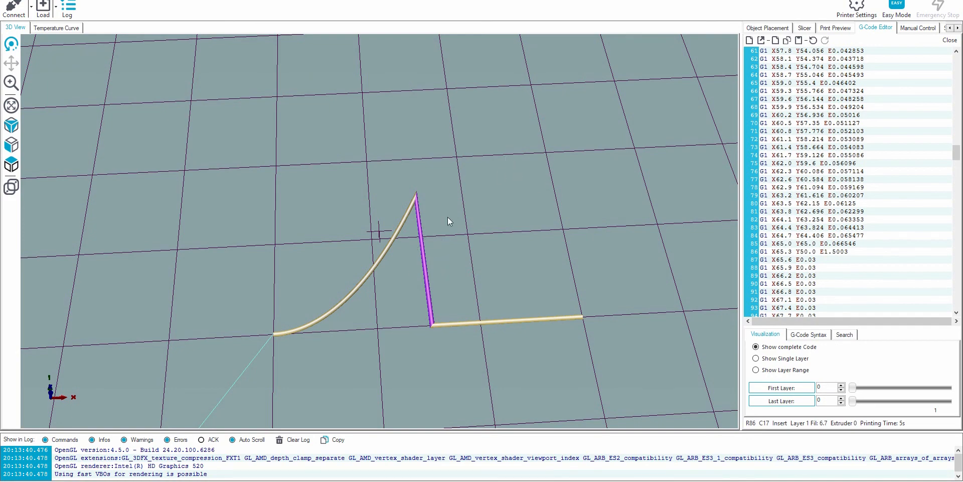
Return to the FullControl sheet in Excel and set feature 1's E-override to 0.05
key("alt+Tab")
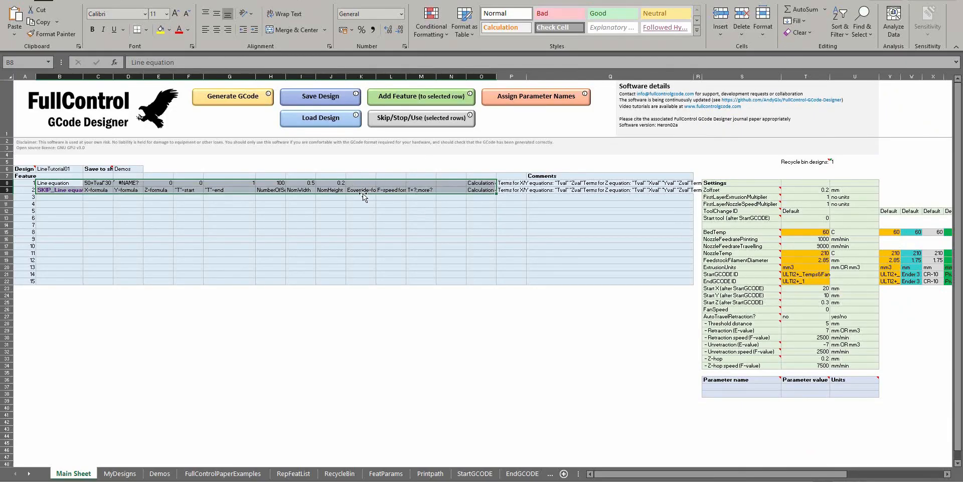
left_click(364, 194)
left_click(364, 183)
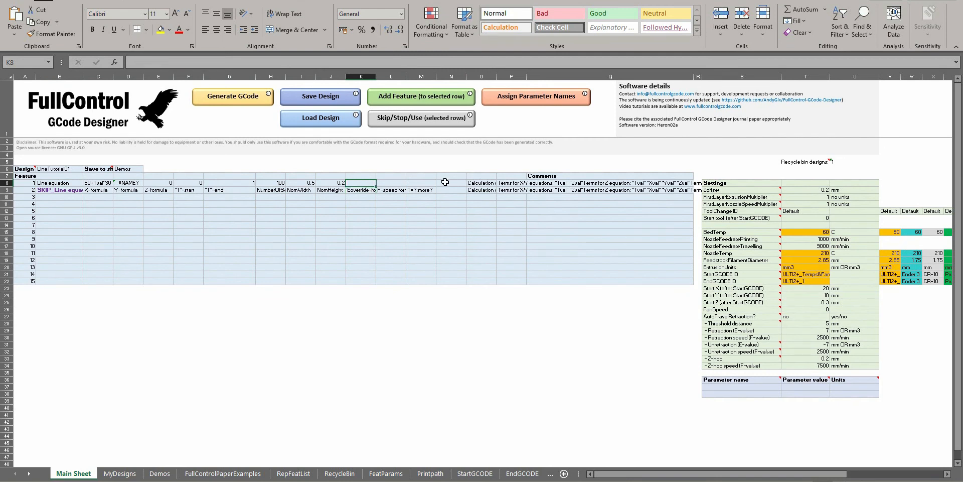
type("0.")
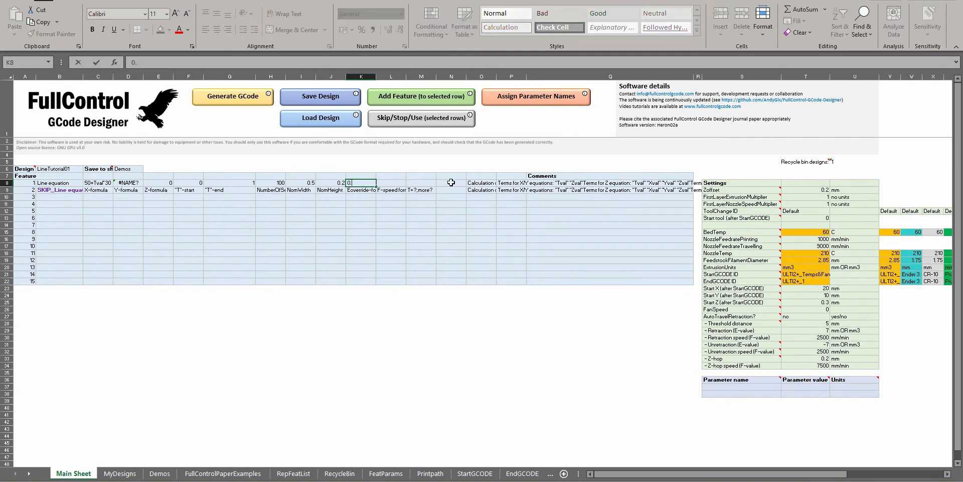
key("Return")
Generate the GCode with the E-override applied and replace the code in Repetier-Host's G-code editor with it
left_click(211, 98)
key("Return")
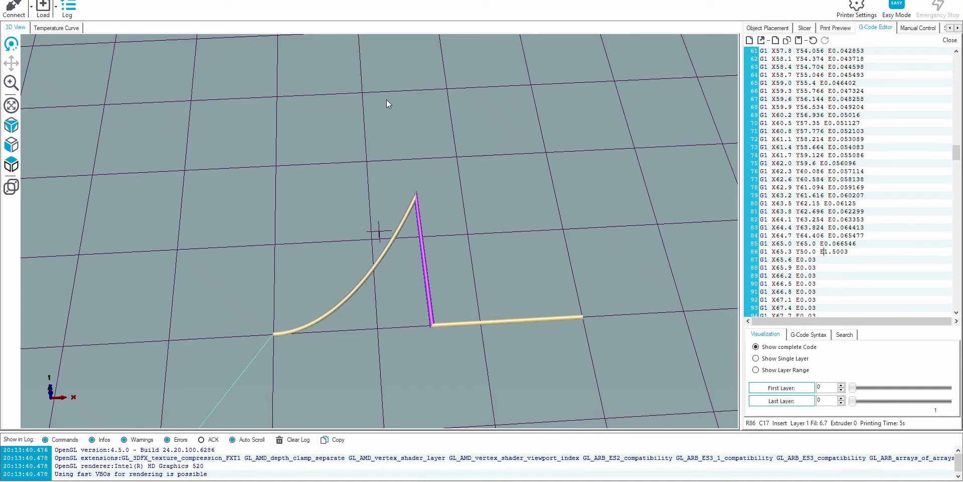
left_click(898, 216)
key("ctrl+a")
key("ctrl+v")
Examine the E values of the G1 moves before, at and after the jump from Y65.0 to Y50.0
scroll(867, 220, "up", 4)
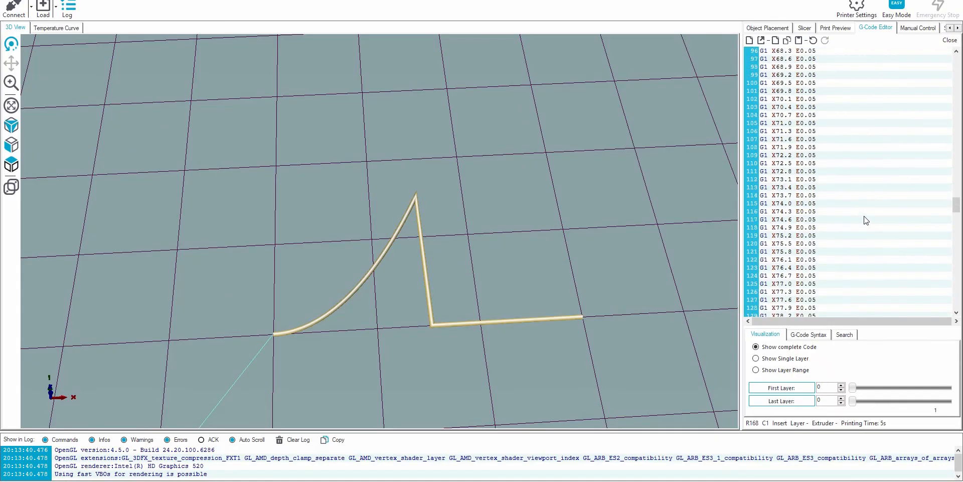
scroll(867, 220, "up", 2)
left_click(847, 132)
left_click(856, 170)
left_click(837, 122)
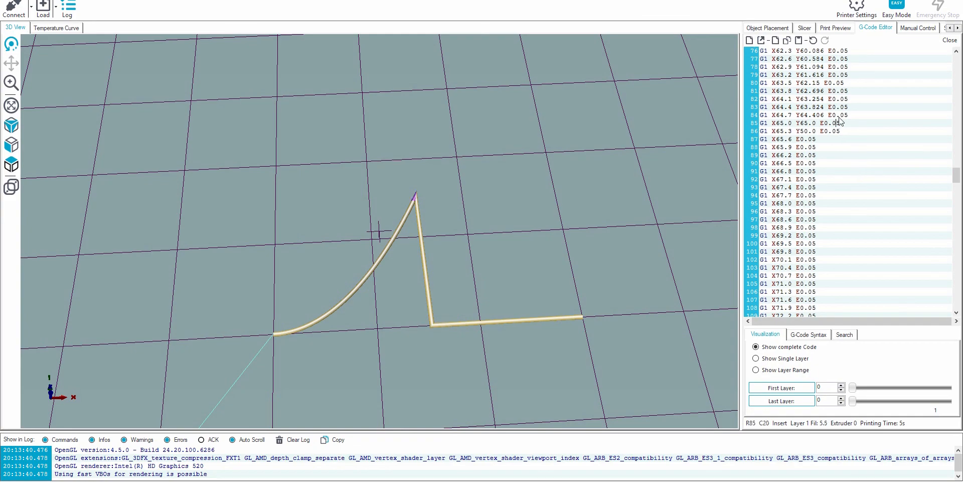
left_click(853, 131)
left_click(853, 140)
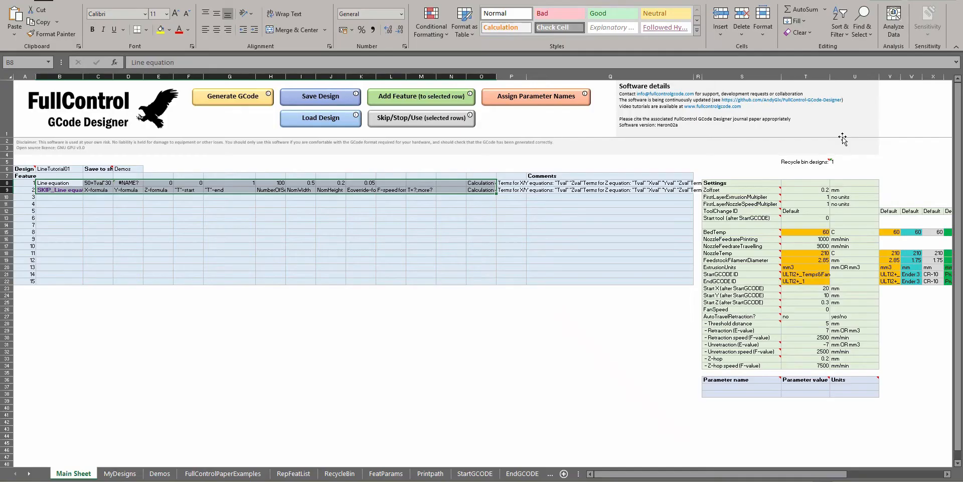
Back in the FullControl sheet in Excel, review feature 1's E-override and the IF expression in its Y-formula
left_click(335, 190)
left_click(358, 190)
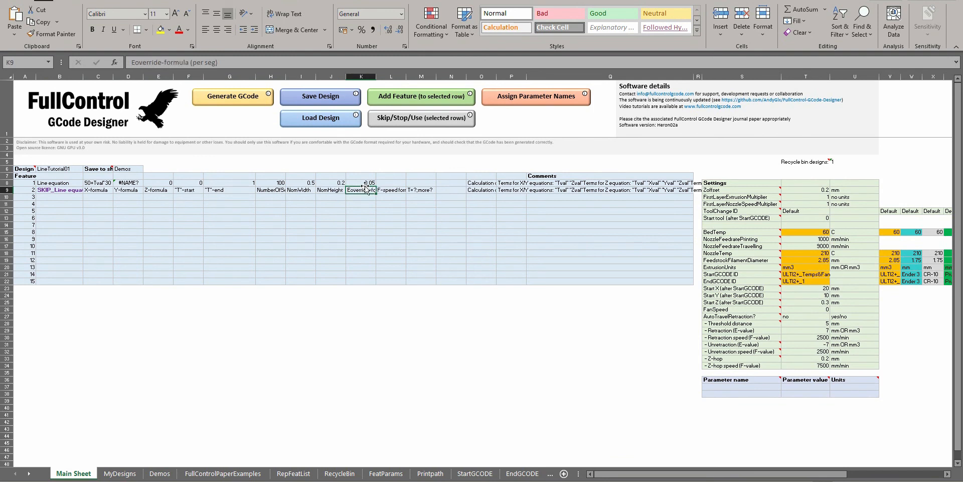
left_click(123, 183)
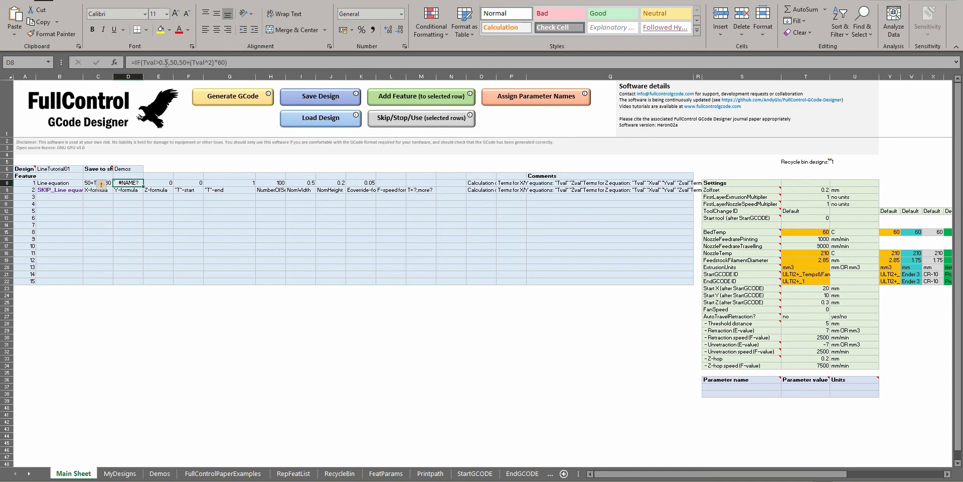
left_click(139, 61)
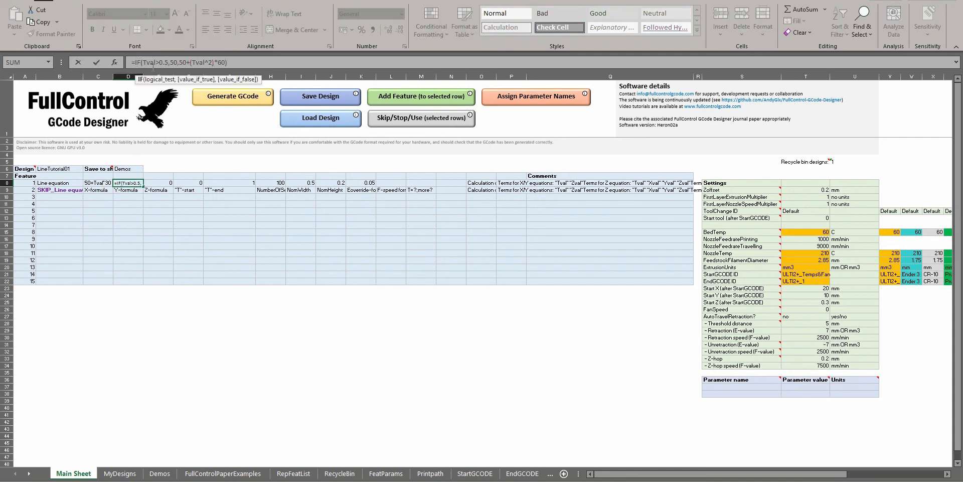
left_click(138, 61)
key("Return")
Change the multiplier in feature 1's X-formula to 50, giving 50+Tval*50
left_click(93, 184)
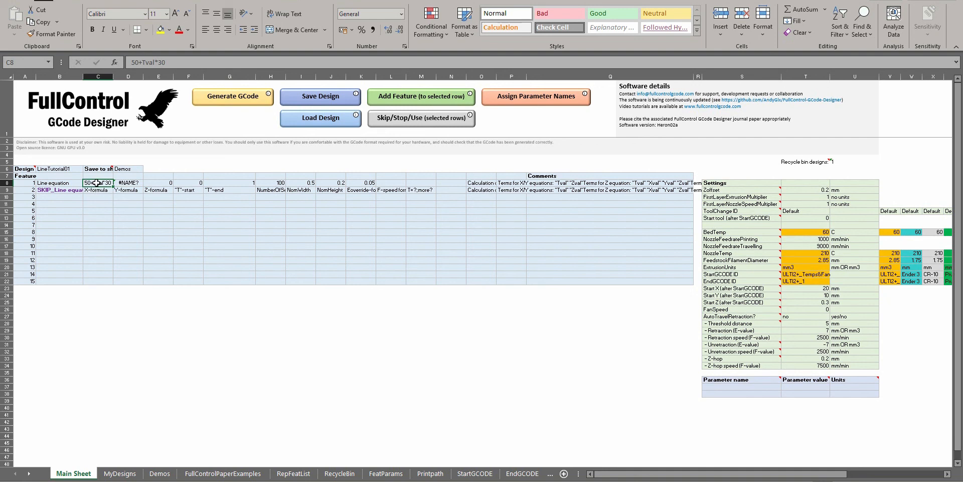
double_click(98, 182)
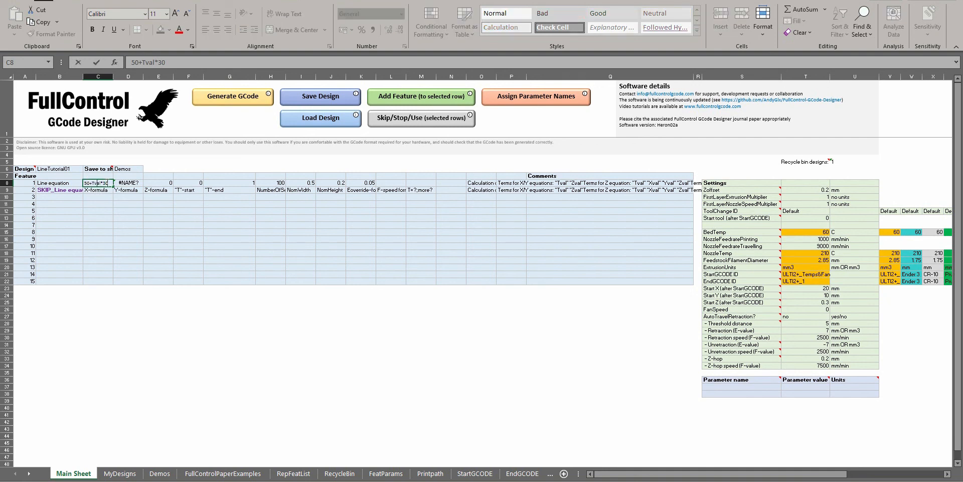
left_click_drag(139, 180, 156, 180)
type("50")
key("Return")
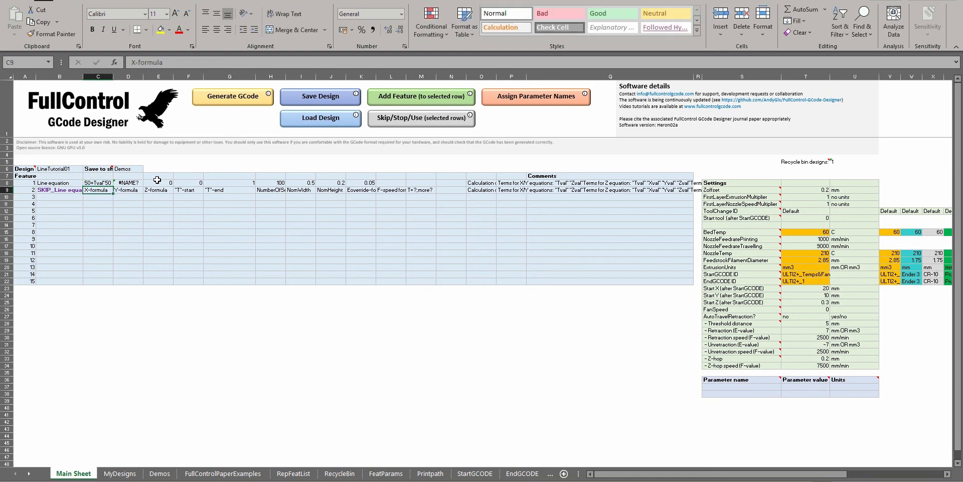
Replace feature 1's Y-formula with =SIN(Tval*2*PI())
left_click(219, 181)
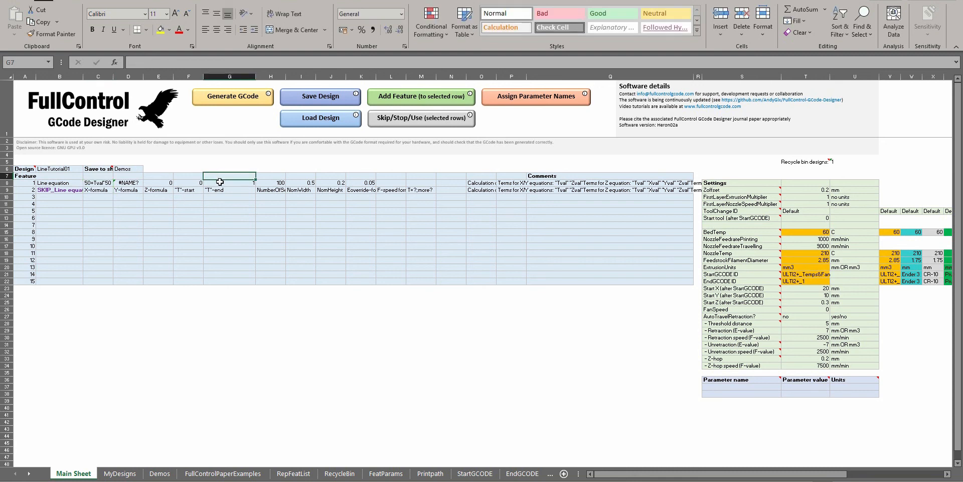
left_click(100, 182)
left_click(132, 183)
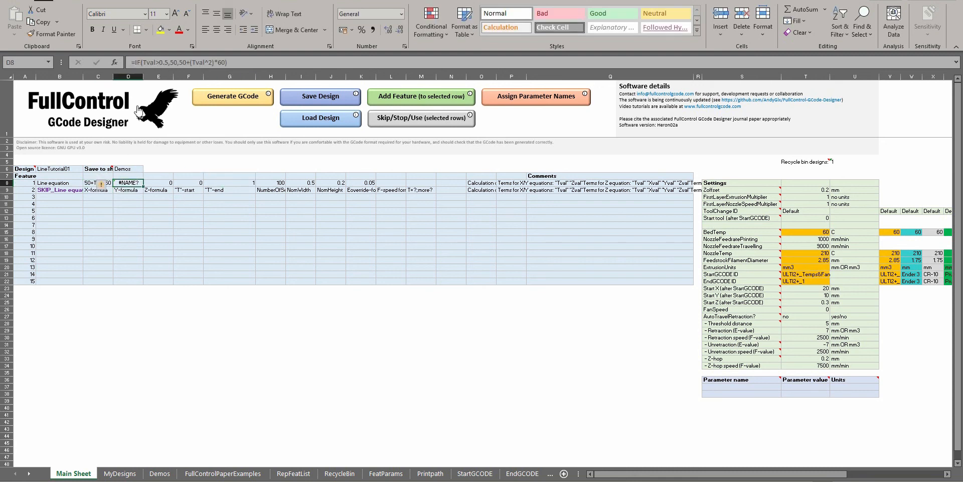
left_click_drag(135, 61, 233, 63)
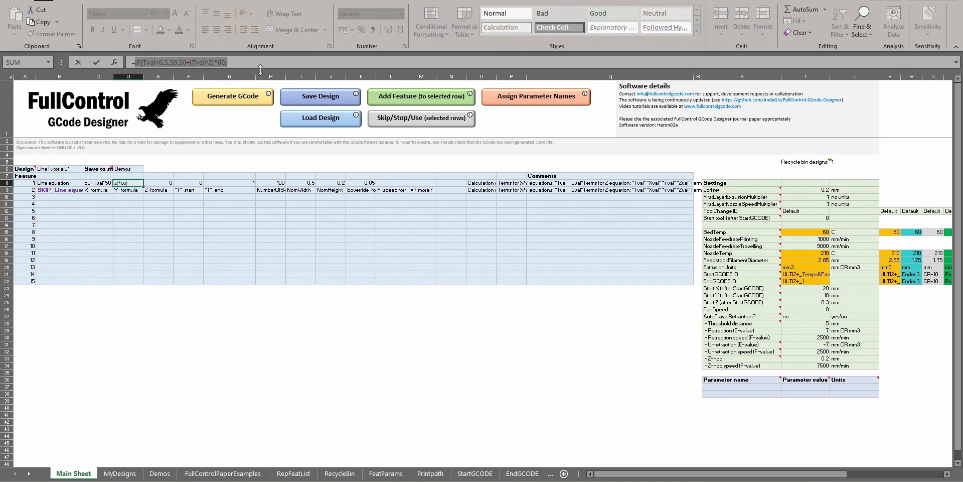
type("=SIN(")
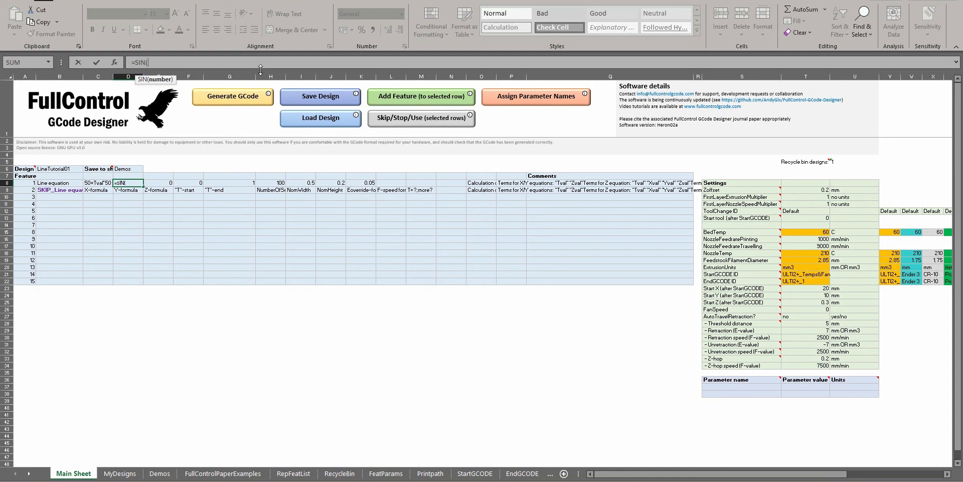
type("Tval)")
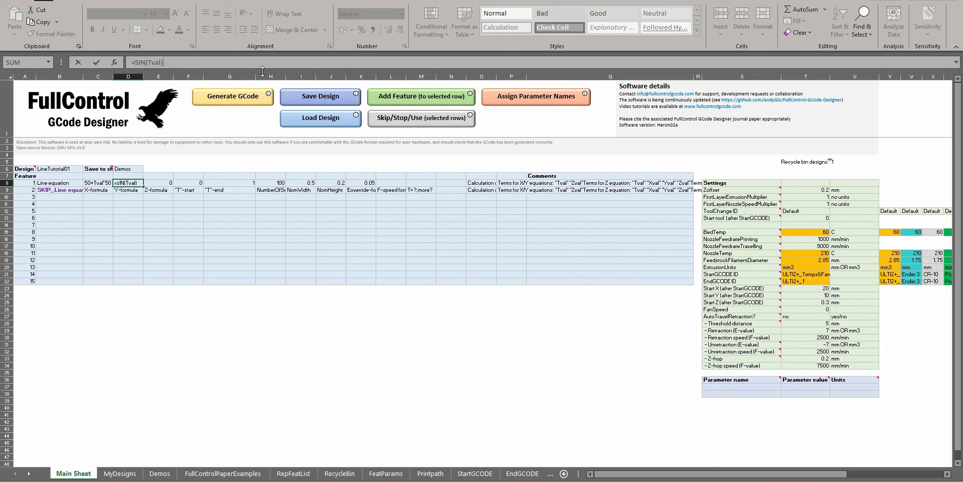
left_click(149, 63)
type("*pi()")
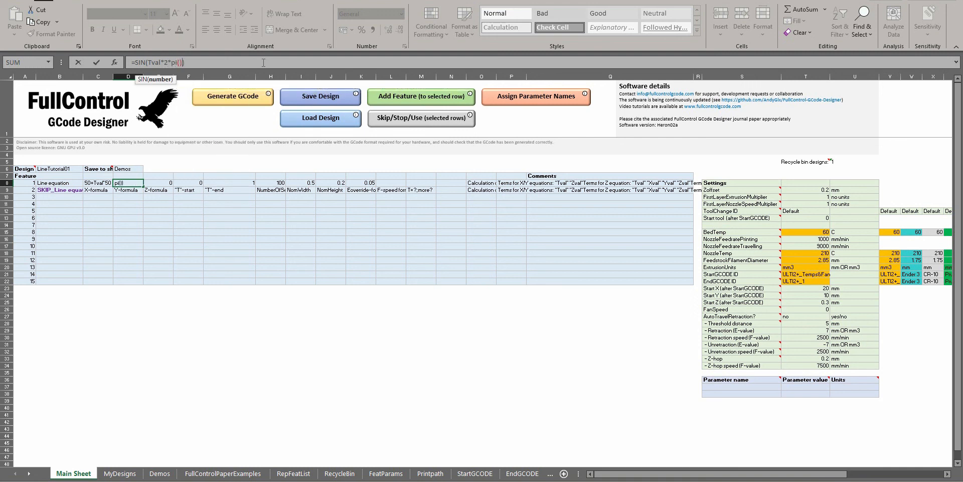
key("Return")
Generate the GCode for the sine Y-formula and preview the resulting curve in Repetier-Host
left_click(119, 182)
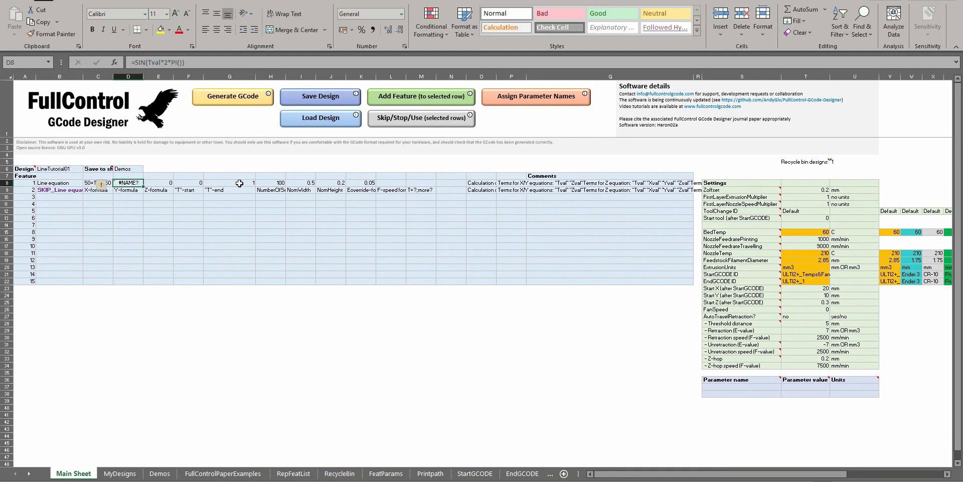
left_click(196, 182)
left_click(224, 98)
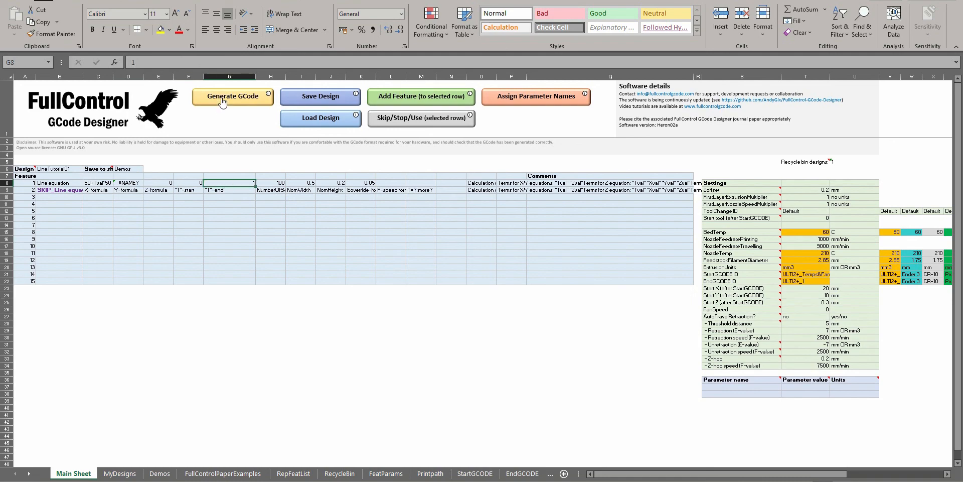
key("alt+Tab")
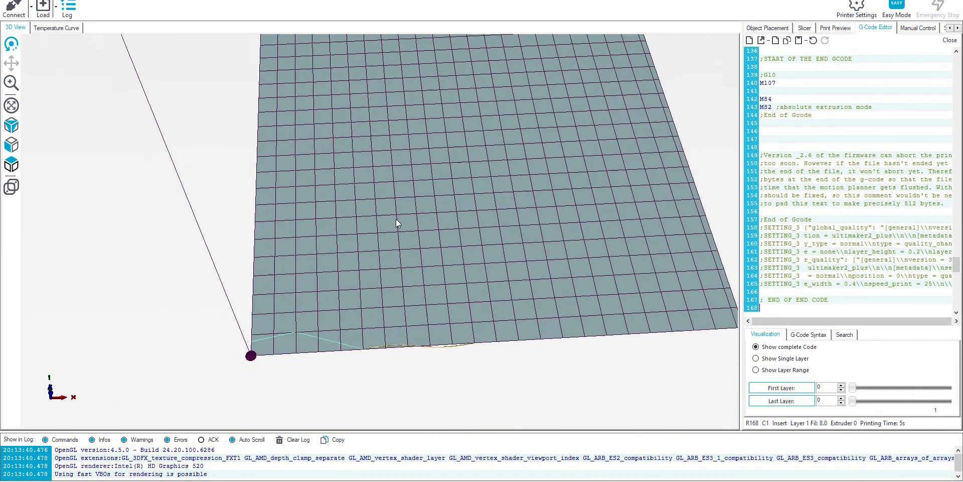
scroll(380, 268, "up", 5)
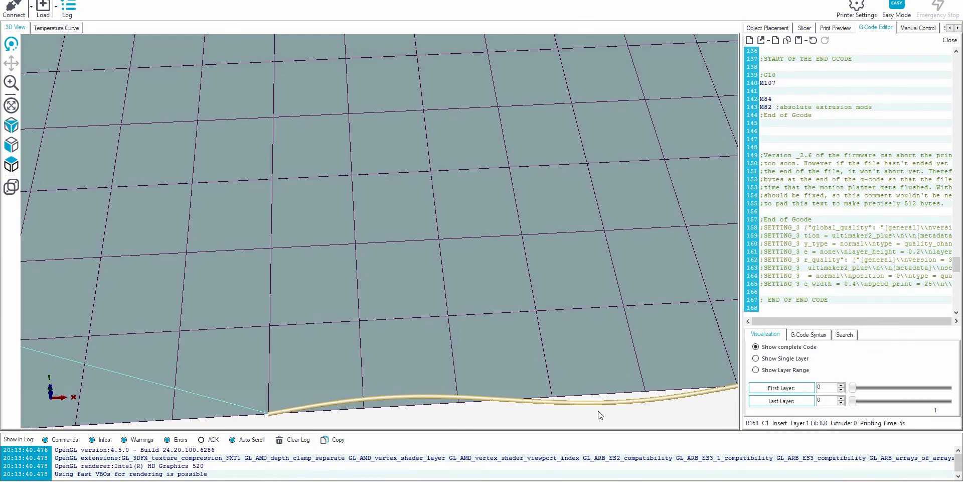
scroll(456, 370, "down", 3)
Back in the FullControl sheet, change feature 1's Y-formula to =10*SIN(Tval*2*PI()) and generate the GCode
key("alt+Tab")
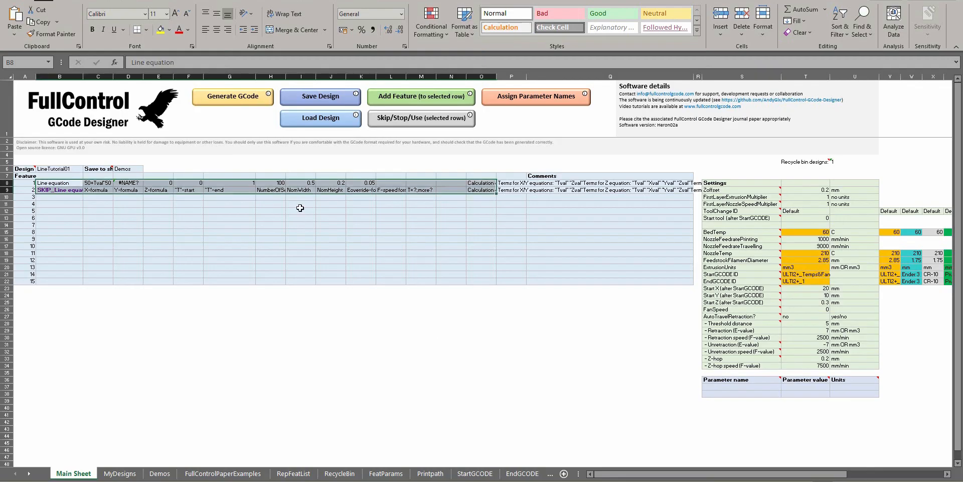
left_click(132, 183)
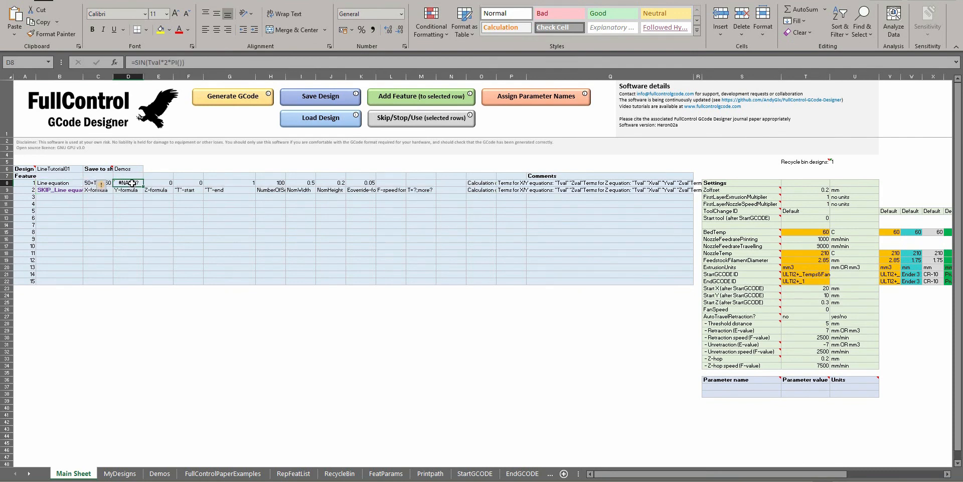
left_click(135, 62)
type("10*")
key("Return")
left_click(223, 97)
key("Return")
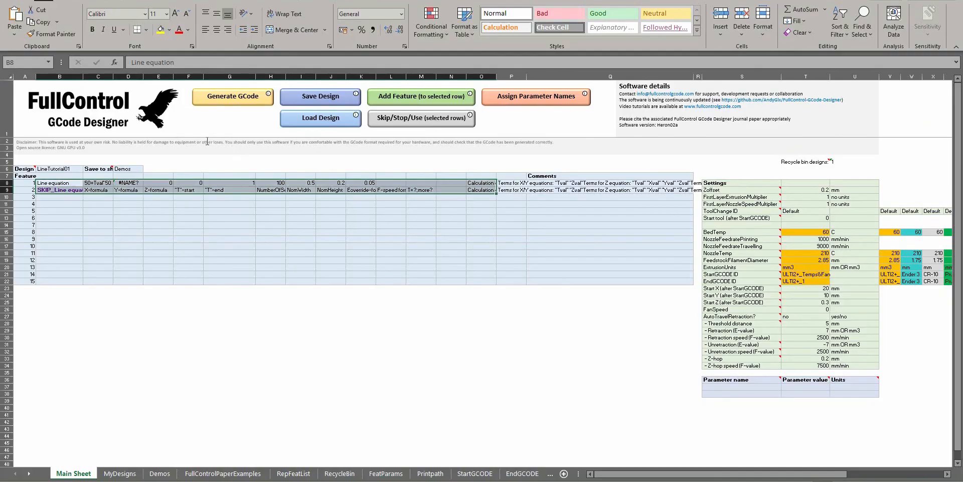
Offset feature 1's Y-formula by 50, giving =50+10*SIN(Tval*2*PI()), then generate the GCode and preview it in Repetier-Host
left_click(126, 183)
left_click(134, 62)
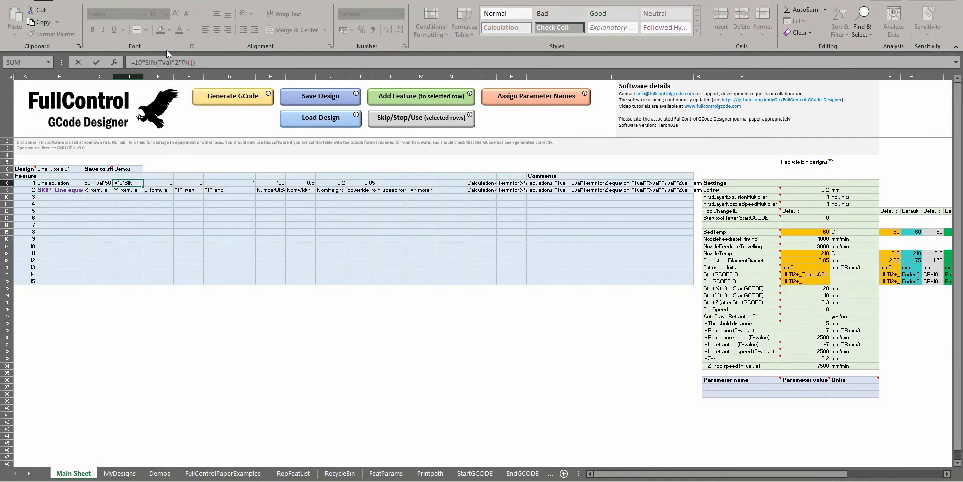
type("50")
key("Return")
left_click(244, 100)
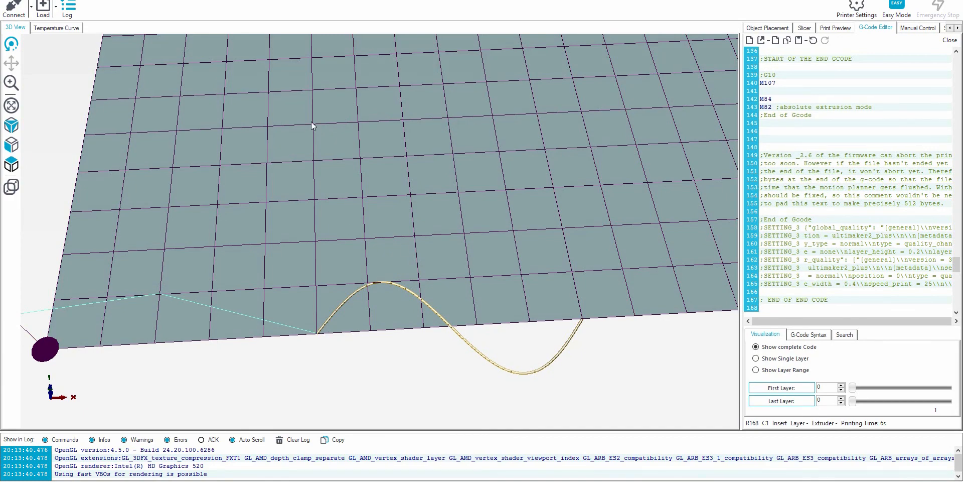
left_click_drag(354, 104, 378, 188)
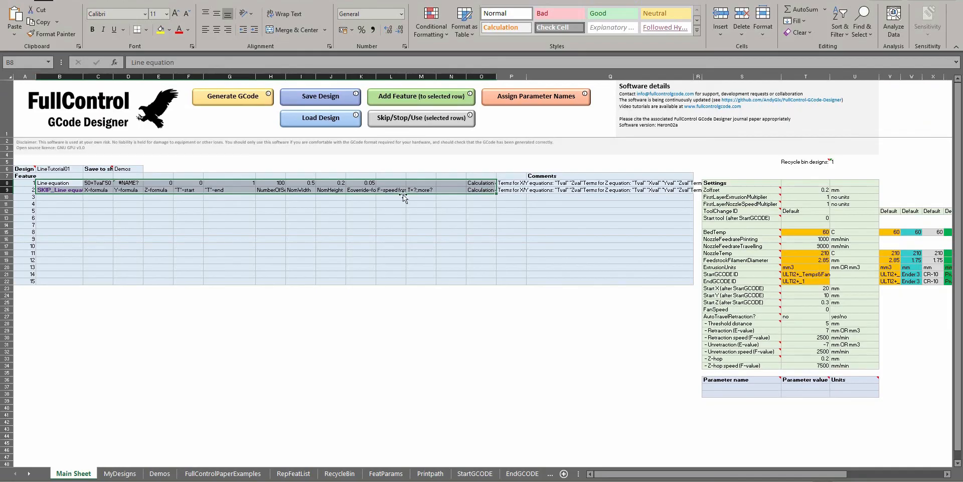
In the FullControl sheet, multiply the sine argument of feature 1's Y-formula by 5, giving =50+10*SIN(5*Tval*2*PI())
left_click(227, 190)
left_click(130, 182)
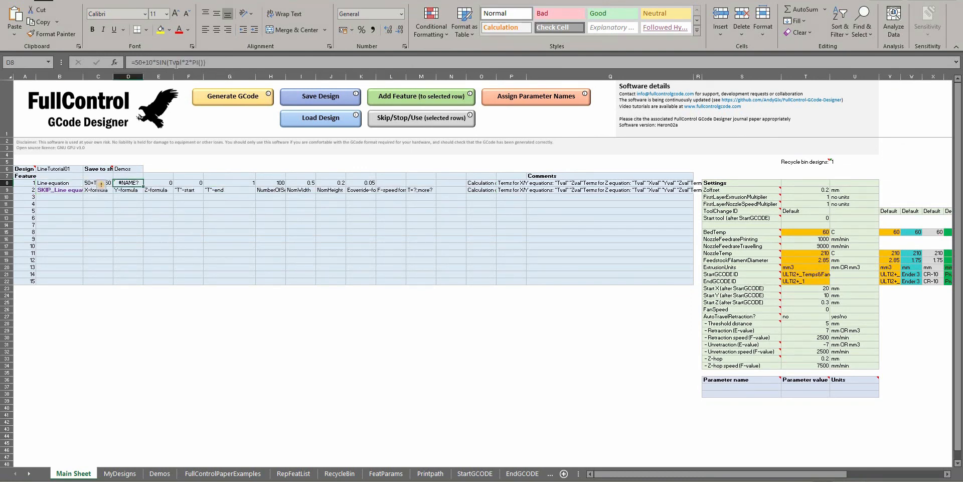
left_click(168, 60)
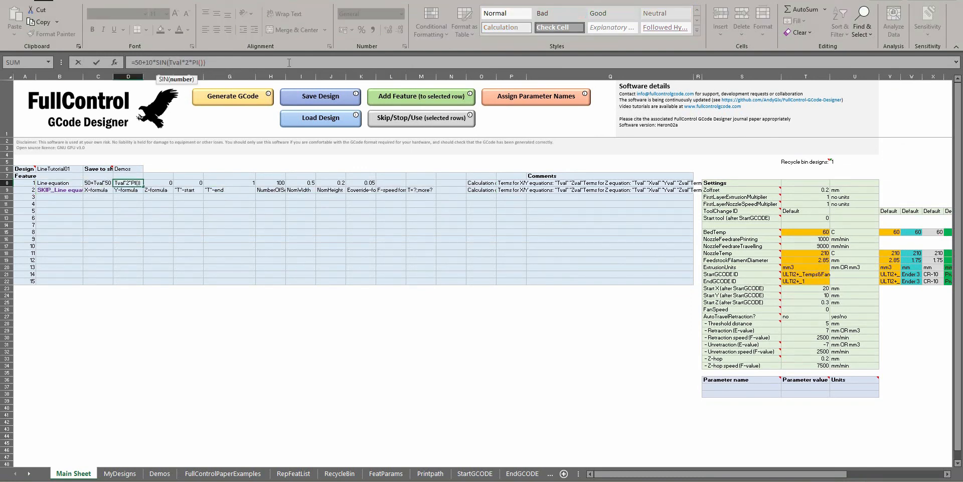
type("5*")
key("Return")
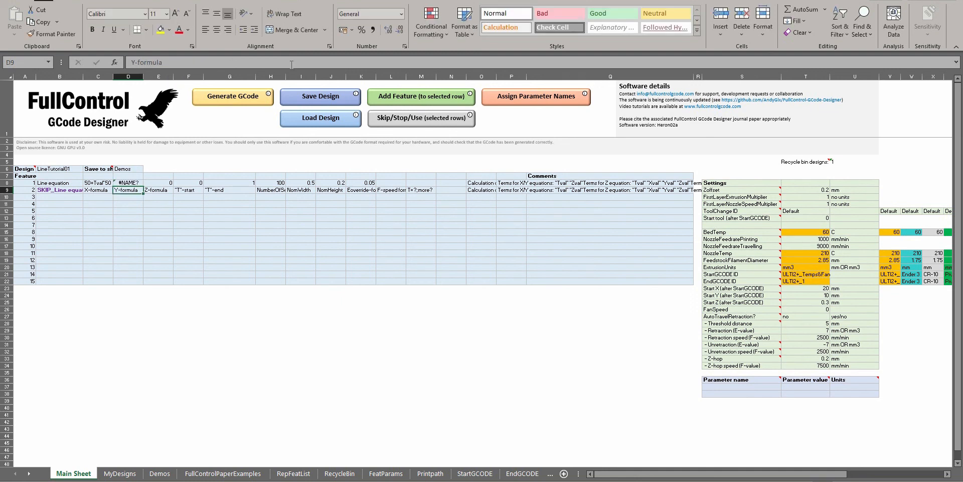
Generate the GCode for the five-cycle sine wave and inspect its path in Repetier-Host's 3D view
left_click(217, 96)
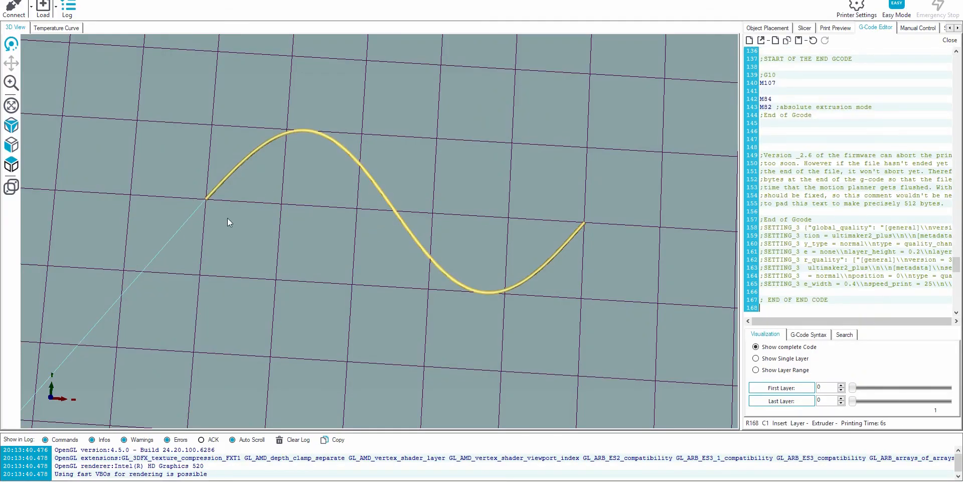
left_click_drag(452, 230, 549, 233)
scroll(417, 185, "down", 5)
scroll(420, 245, "up", 5)
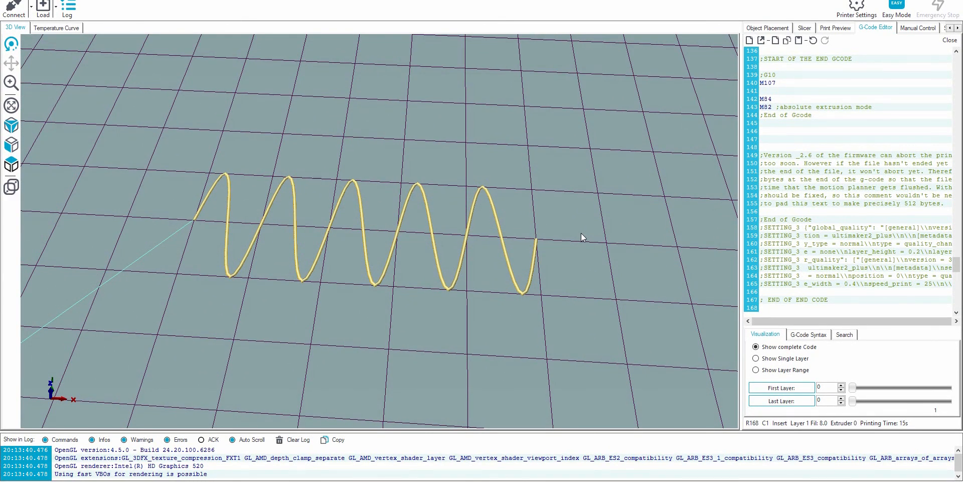
Back in the FullControl sheet, set feature 1's Z-formula to 0+Tval*0.2 and generate the GCode for Repetier-Host
key("alt+Tab")
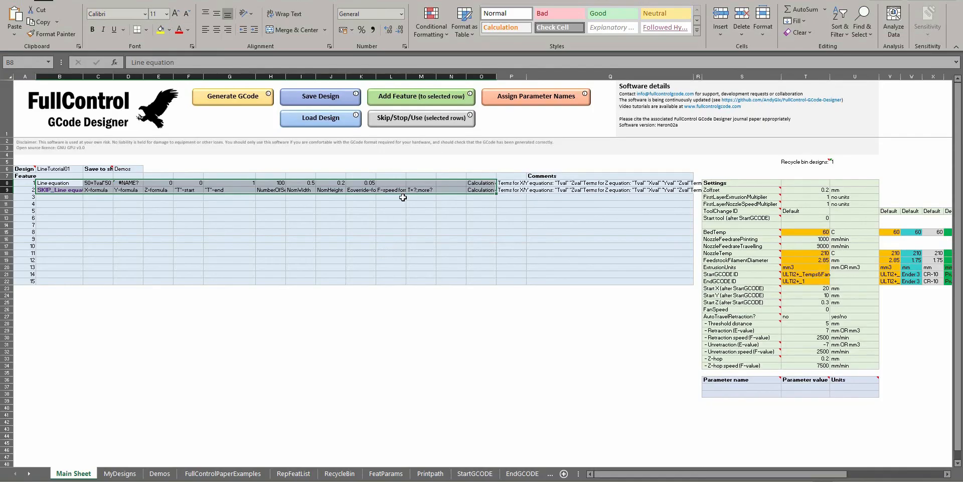
left_click(103, 184)
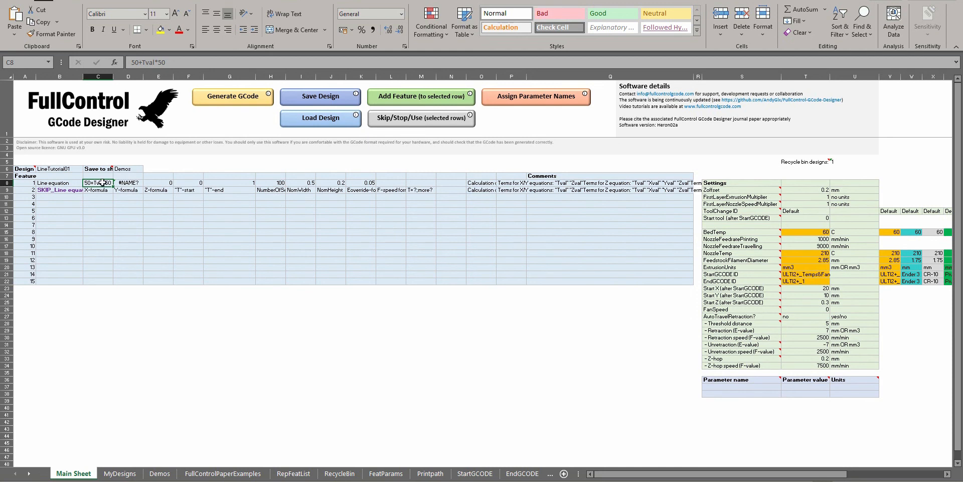
left_click(133, 180)
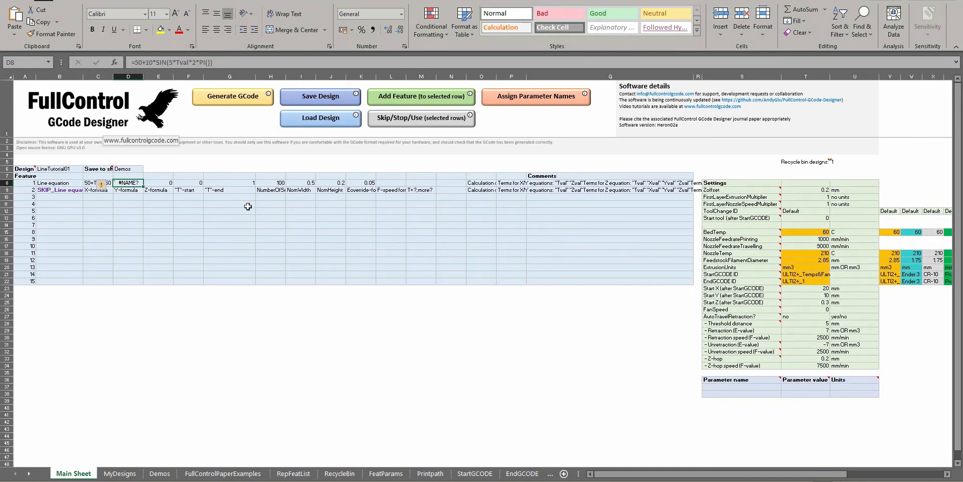
left_click(165, 182)
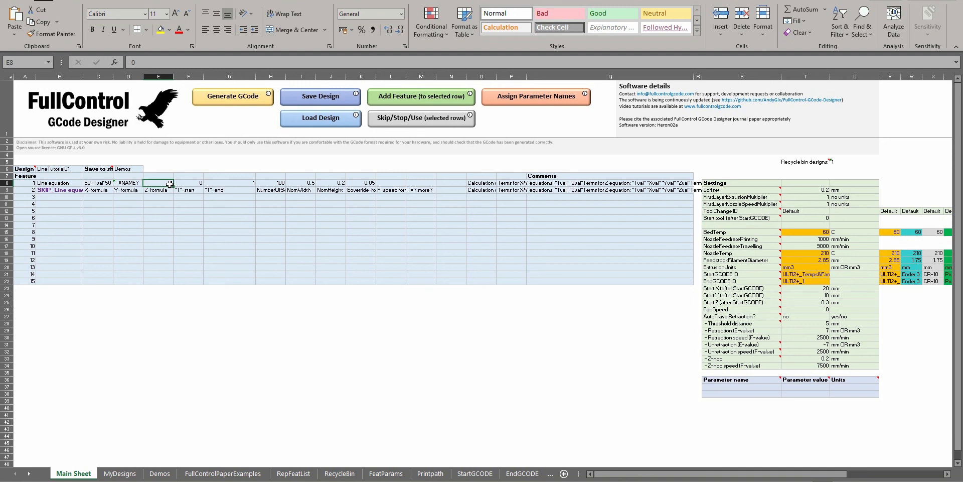
double_click(170, 184)
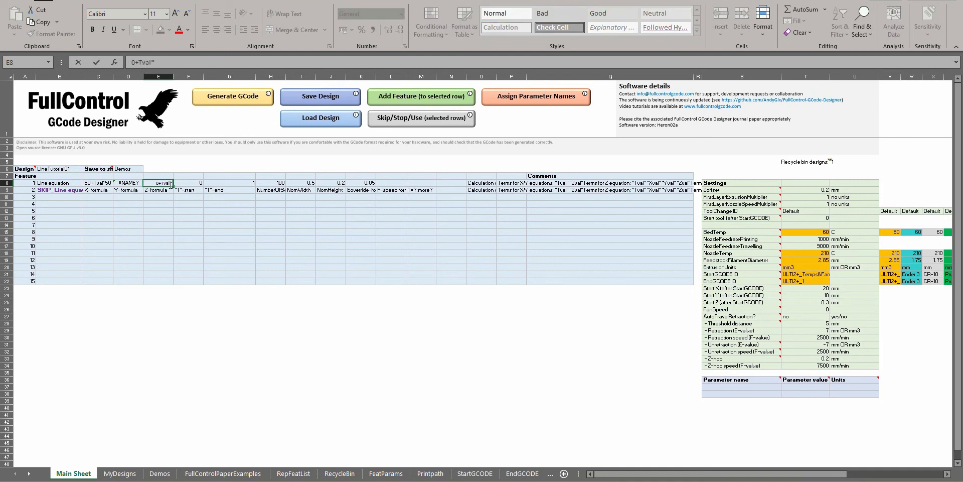
type("+Tval*0.2")
key("Return")
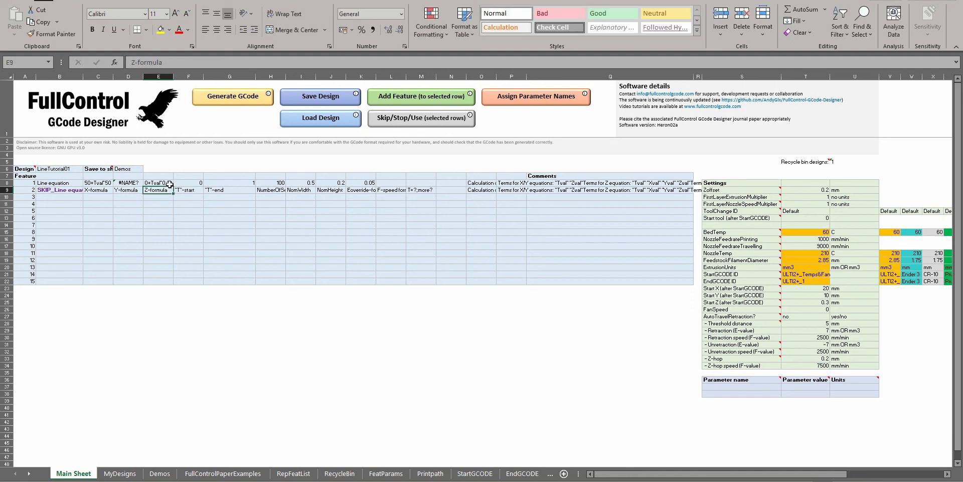
left_click(225, 103)
key("Return")
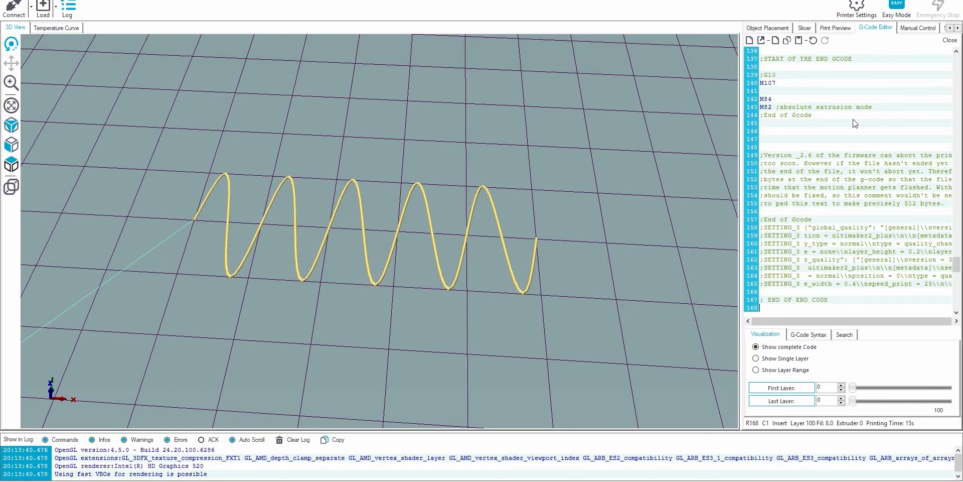
Examine how the Z values change along the G1 moves, including the Z of the first travel move after the start code
scroll(859, 118, "up", 5)
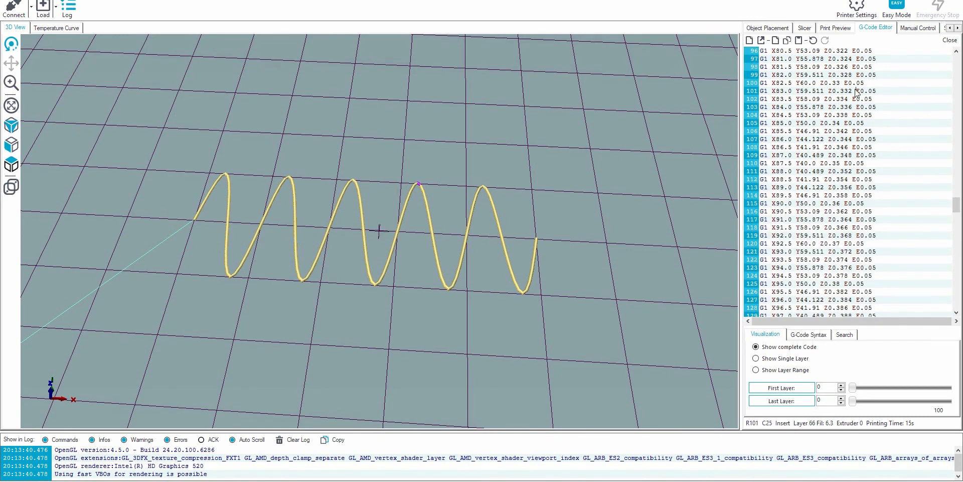
scroll(859, 148, "up", 7)
left_click(855, 156)
left_click(854, 195)
scroll(855, 200, "down", 2)
left_click(850, 227)
left_click_drag(843, 286, 828, 286)
left_click(865, 268)
scroll(845, 212, "up", 20)
scroll(833, 151, "up", 12)
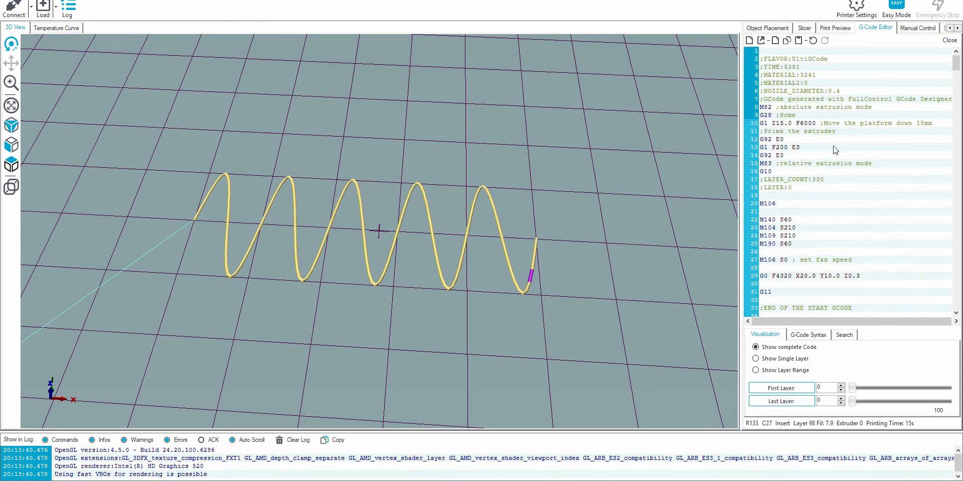
scroll(838, 158, "down", 7)
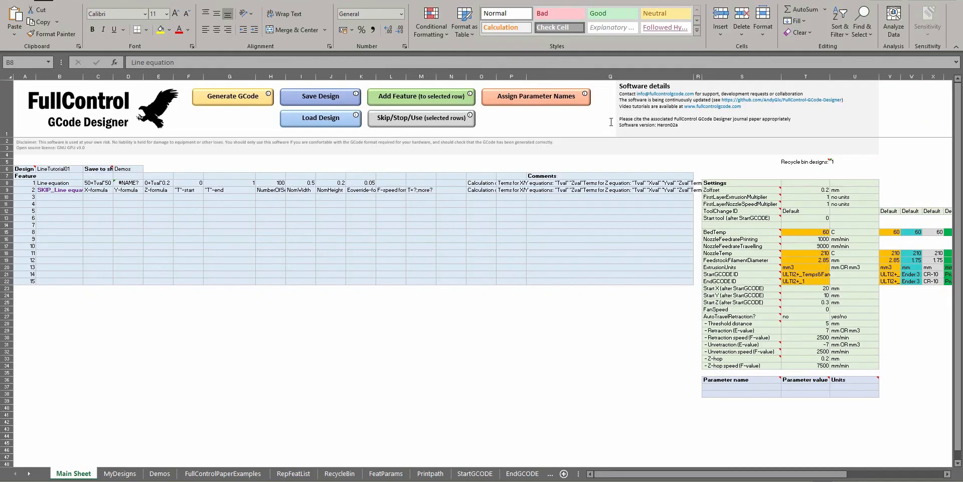
Back in the FullControl sheet in Excel, review the Zoffset setting and feature 1's T-start and T-end values
key("alt+Tab")
left_click(807, 191)
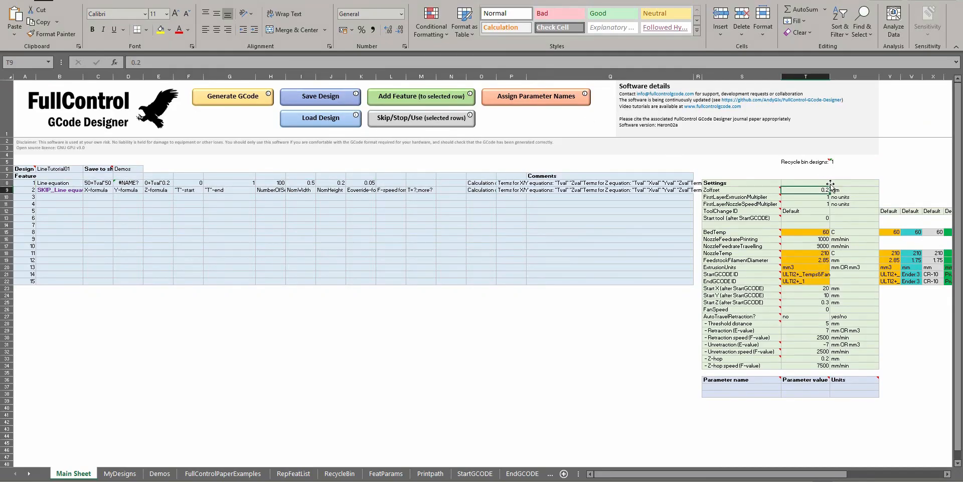
left_click(193, 182)
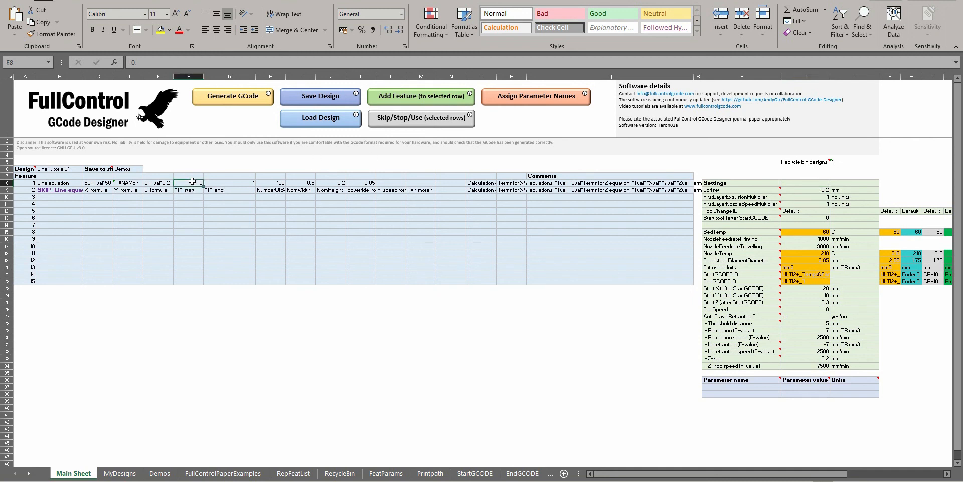
left_click(818, 190)
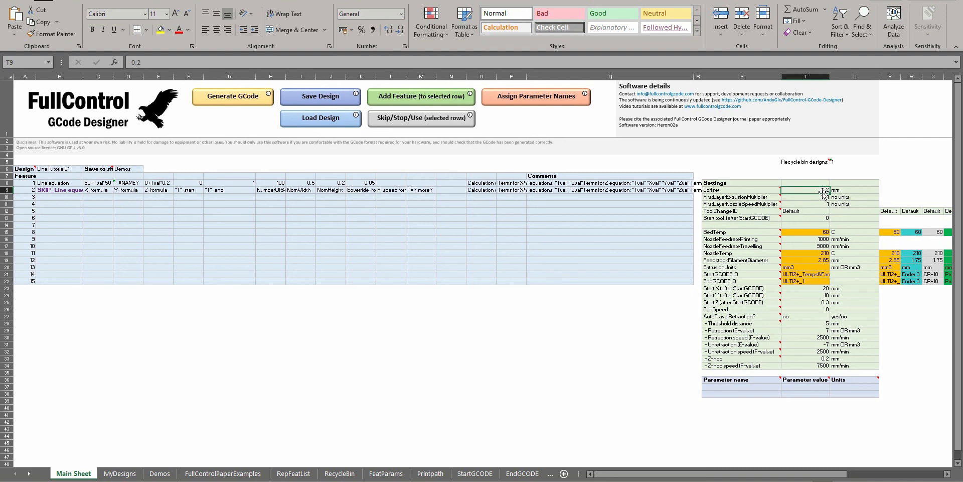
left_click(228, 188)
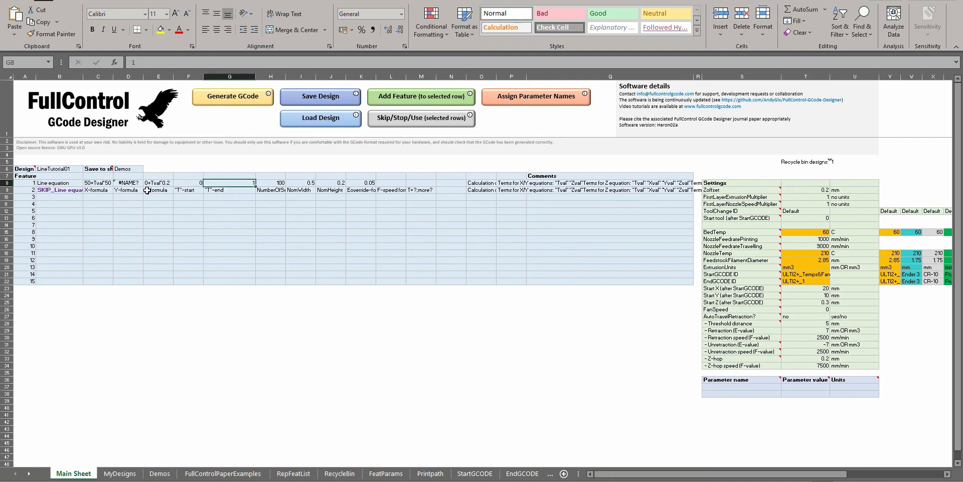
Set feature 1's Z-formula to 0, generate the GCode and inspect its path in Repetier-Host's 3D view
left_click(156, 182)
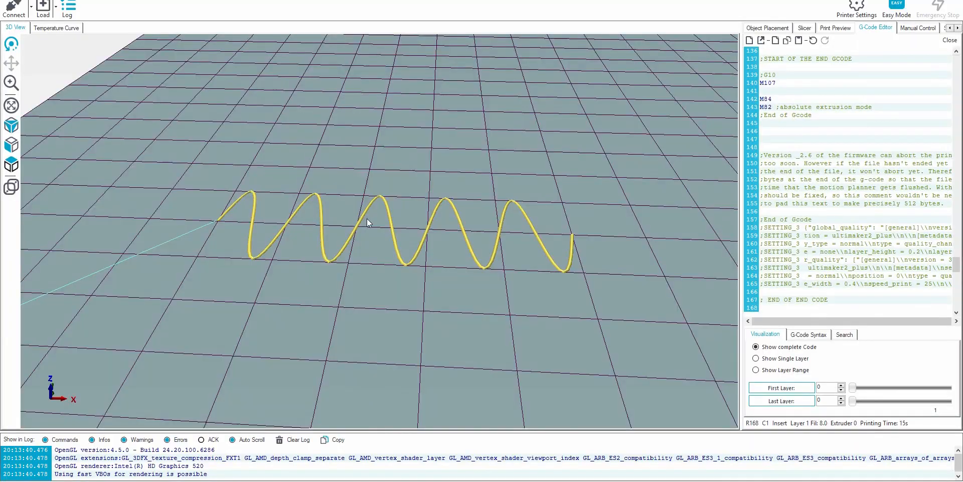
left_click_drag(366, 218, 341, 243)
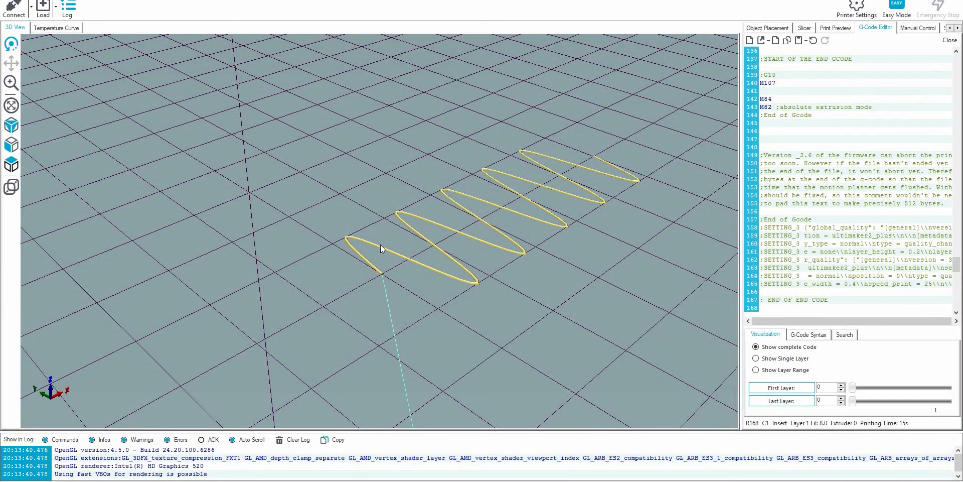
left_click_drag(433, 242, 303, 221)
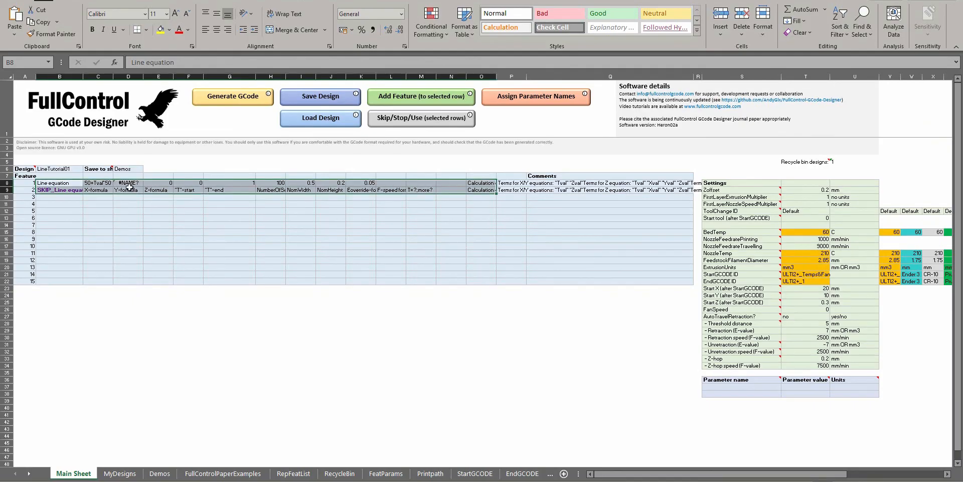
Back in the FullControl sheet, reuse the sine term of feature 1's Y-formula to set its Z-formula to =10*SIN(5*Tval*2*PI())
left_click(128, 183)
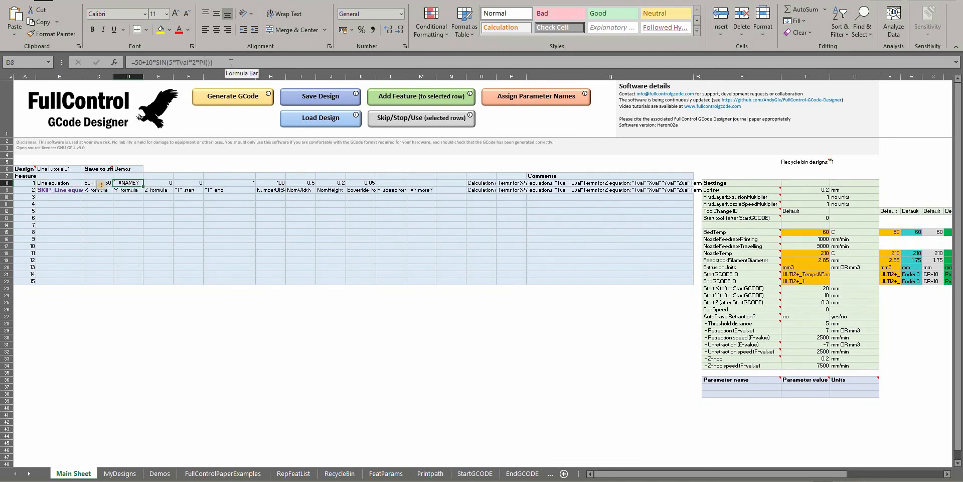
left_click_drag(226, 61, 146, 59)
key("ctrl+c")
key("Escape")
left_click(161, 182)
type("=")
key("ctrl+v")
key("Return")
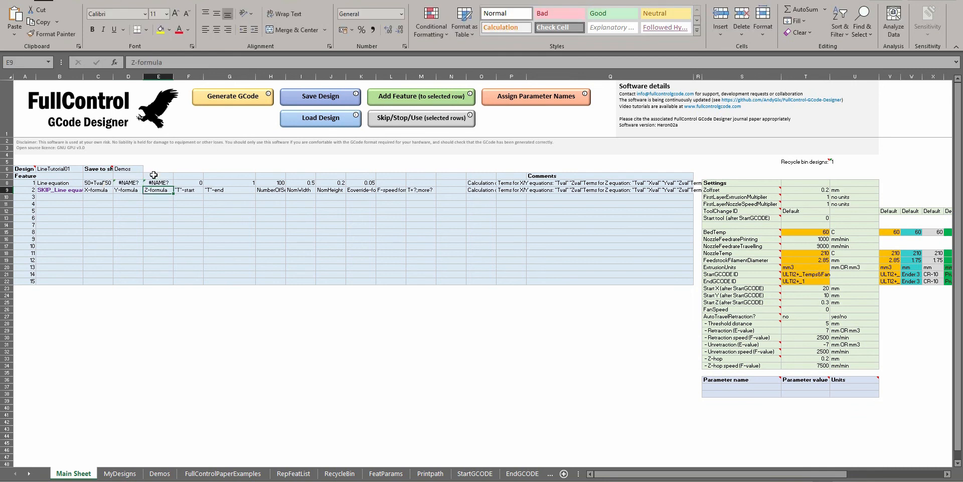
Generate the GCode, replace the code in Repetier-Host's editor with it and inspect the path's sine motion in Z
left_click(229, 97)
key("Return")
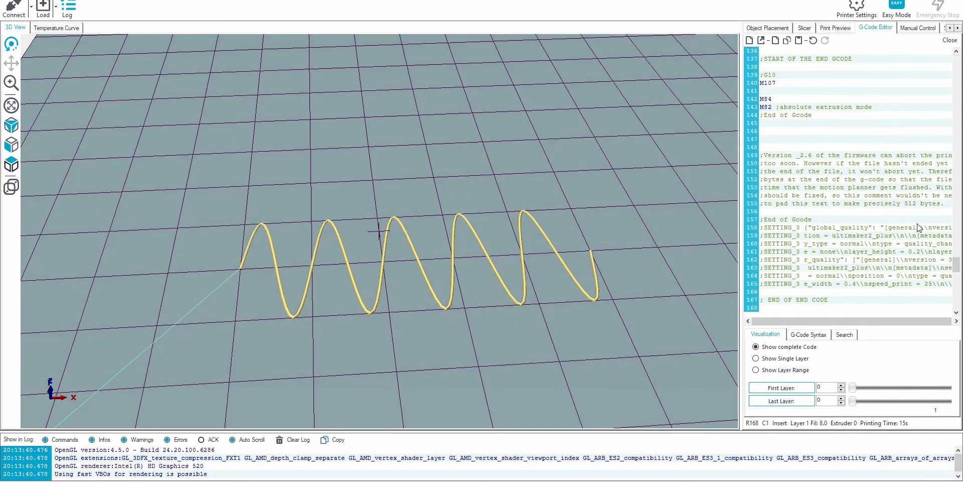
key("ctrl+a")
left_click(917, 224)
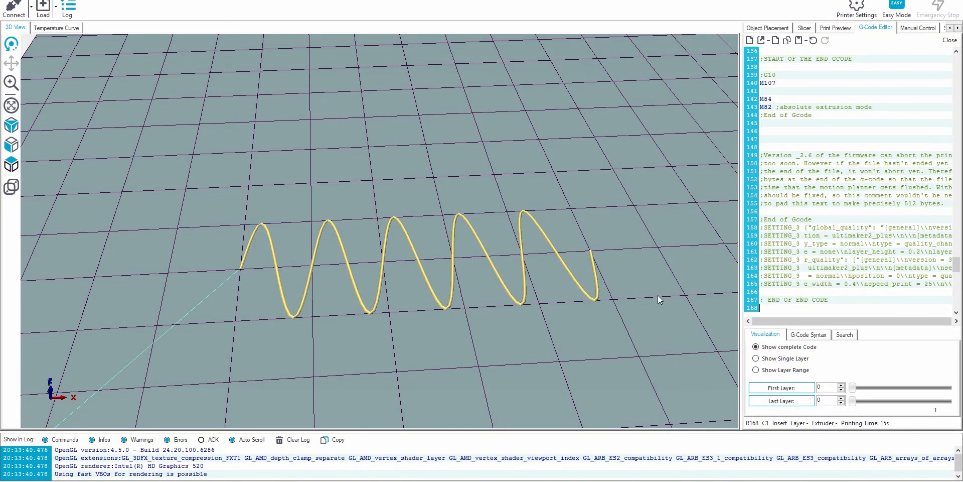
left_click_drag(354, 268, 517, 158)
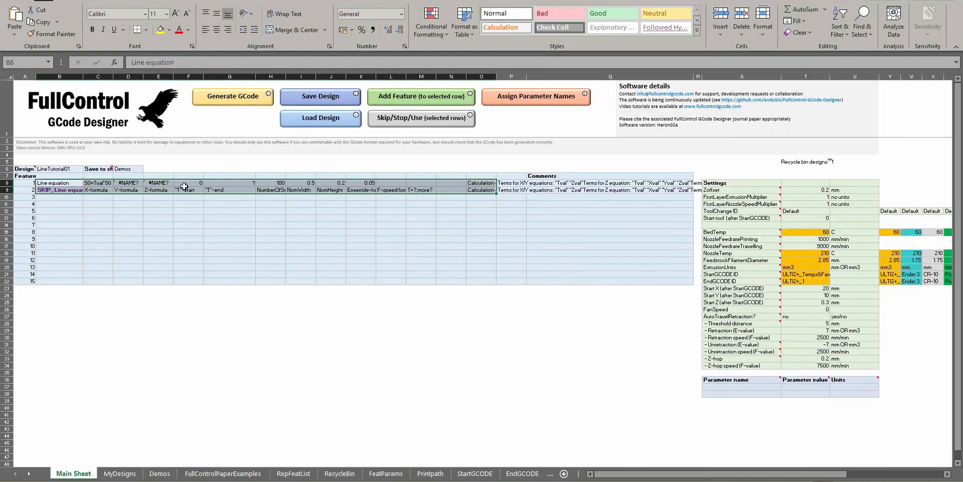
Back in the FullControl sheet, wrap feature 1's Z-formula in an absolute value: =ABS(10*SIN(5*Tval*2*PI()))
left_click(160, 184)
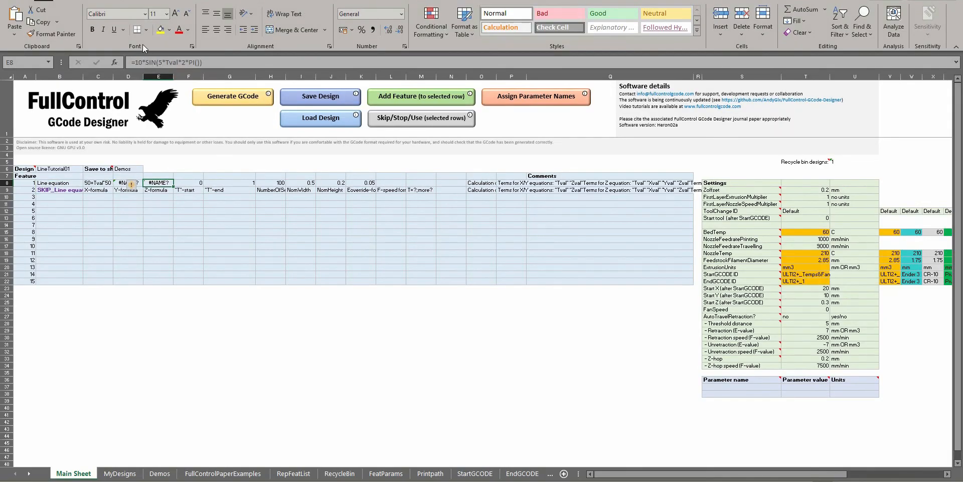
left_click(134, 62)
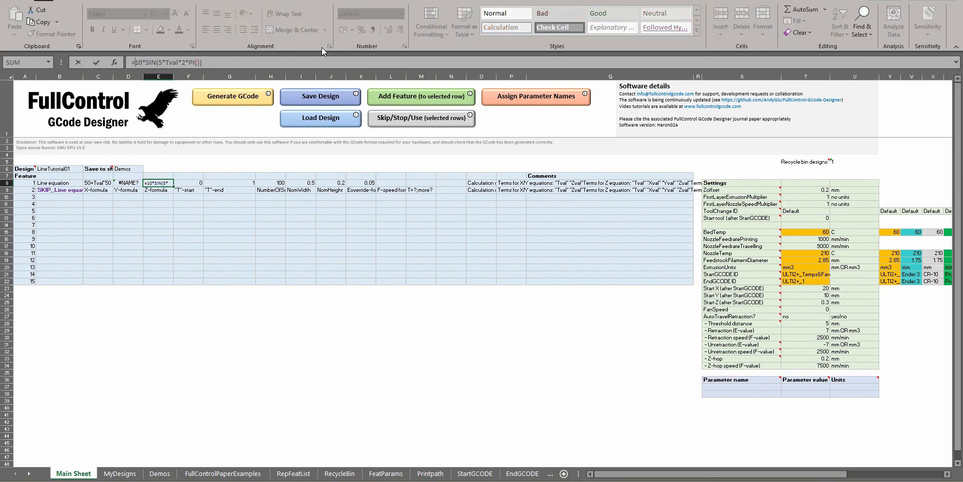
type("ABS(")
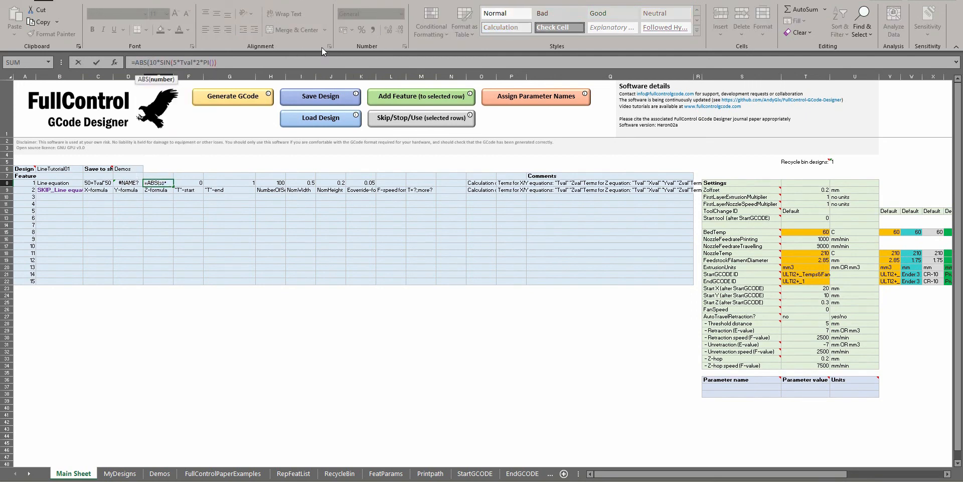
key("Return")
Generate the GCode for the absolute-value Z-formula, replace the code in Repetier-Host and inspect the path from another angle
left_click(233, 107)
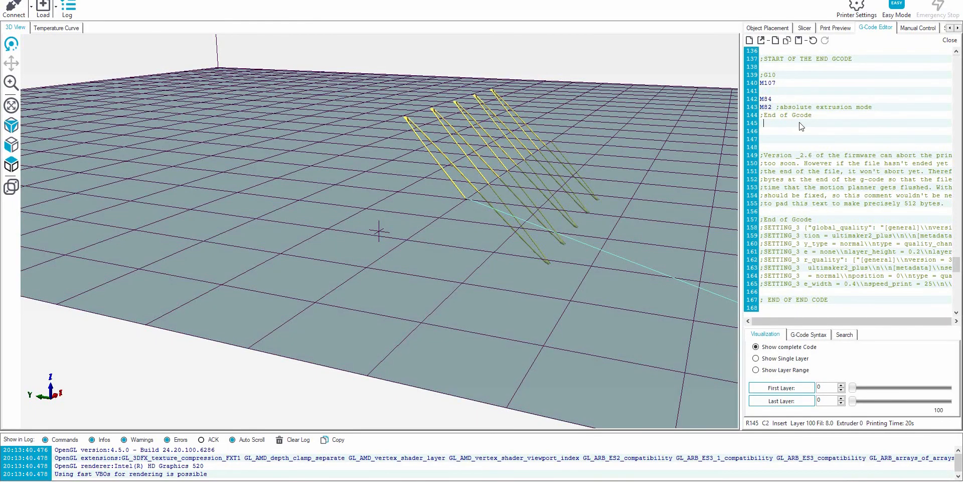
key("ctrl+a")
key("ctrl+v")
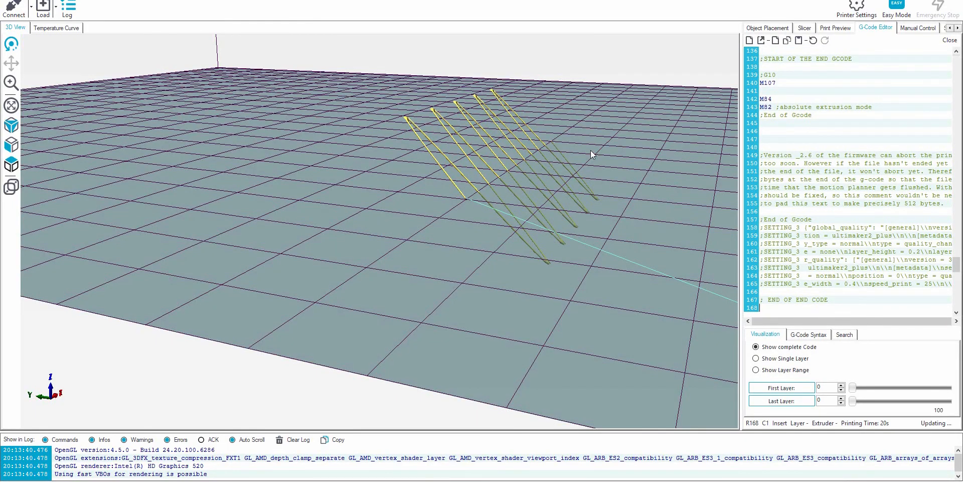
left_click_drag(556, 145, 384, 186)
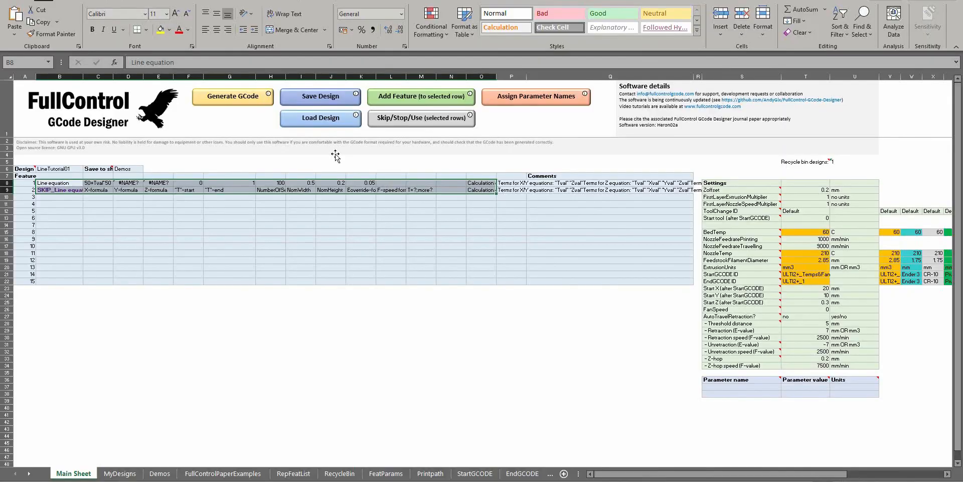
Back in the FullControl sheet, set feature 1's Z-formula to =ABS(1*SIN(5*Tval*2*PI())) and generate the GCode
left_click(165, 183)
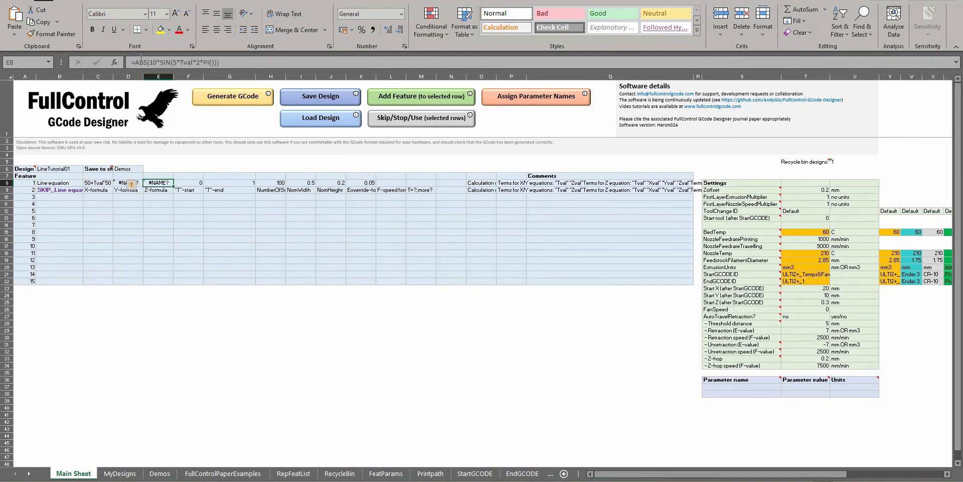
left_click(153, 63)
key("Delete")
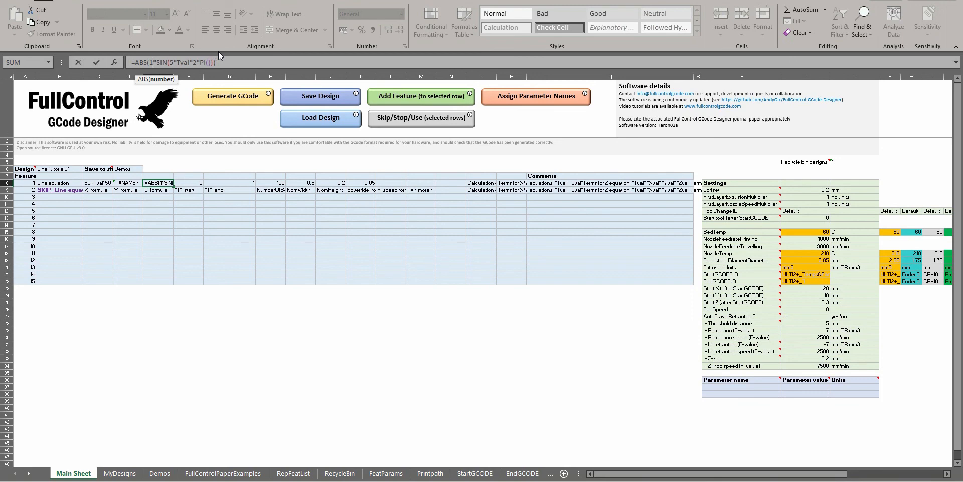
left_click(226, 99)
key("Return")
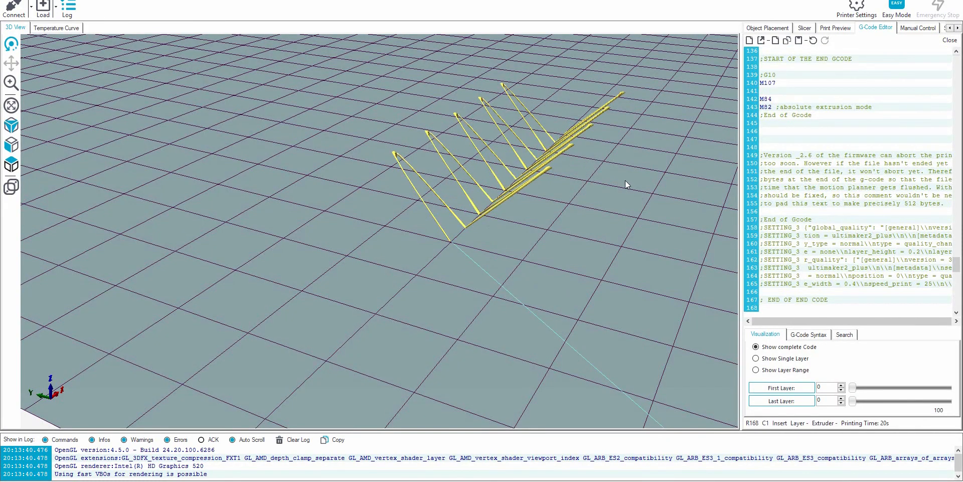
Inspect the path with the reduced Z amplitude from the side and close up in Repetier-Host's 3D view
left_click_drag(529, 197, 415, 178)
scroll(415, 179, "up", 6)
scroll(396, 161, "down", 4)
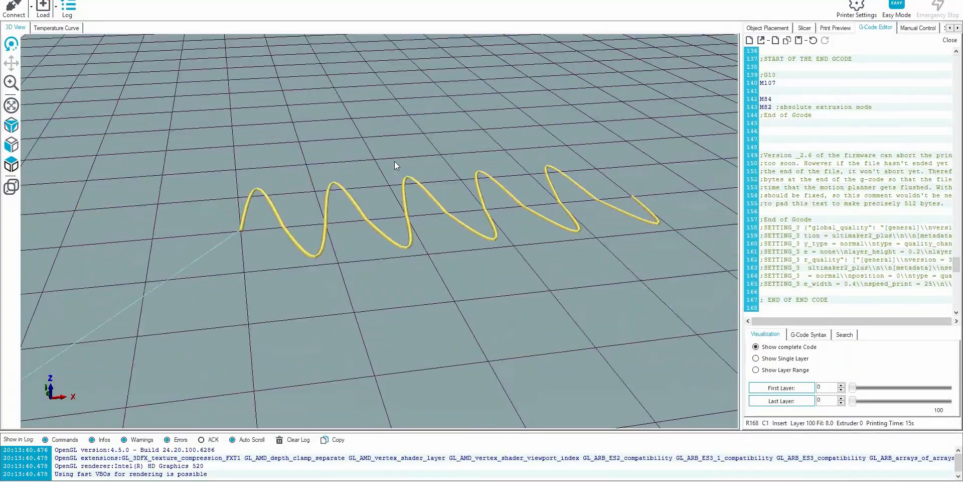
Back in the FullControl sheet, reset feature 1's Z-formula to 0, generate the GCode and view the path in Repetier-Host
key("alt+Tab")
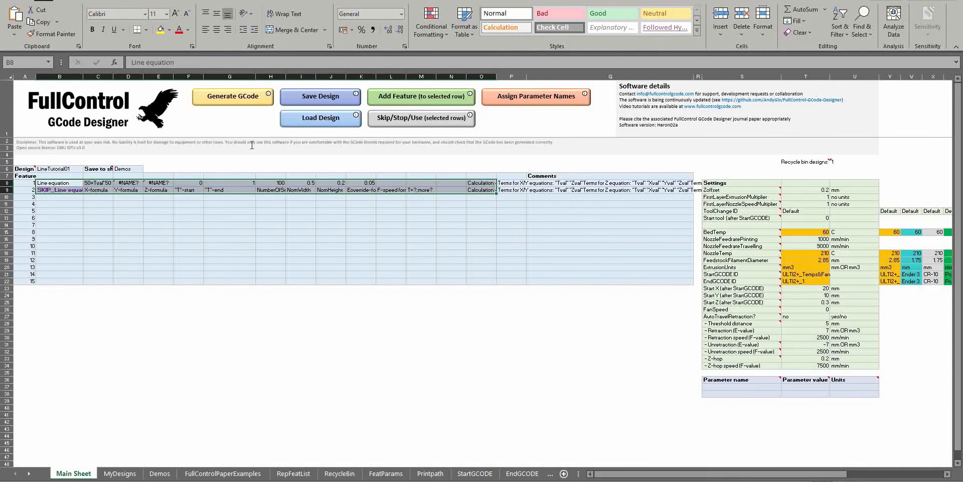
left_click(103, 182)
left_click(129, 182)
left_click(157, 183)
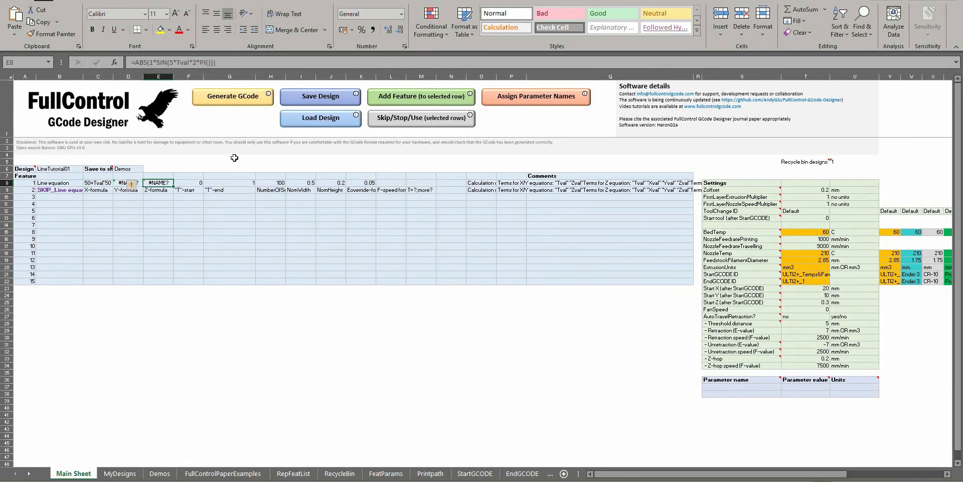
left_click(216, 99)
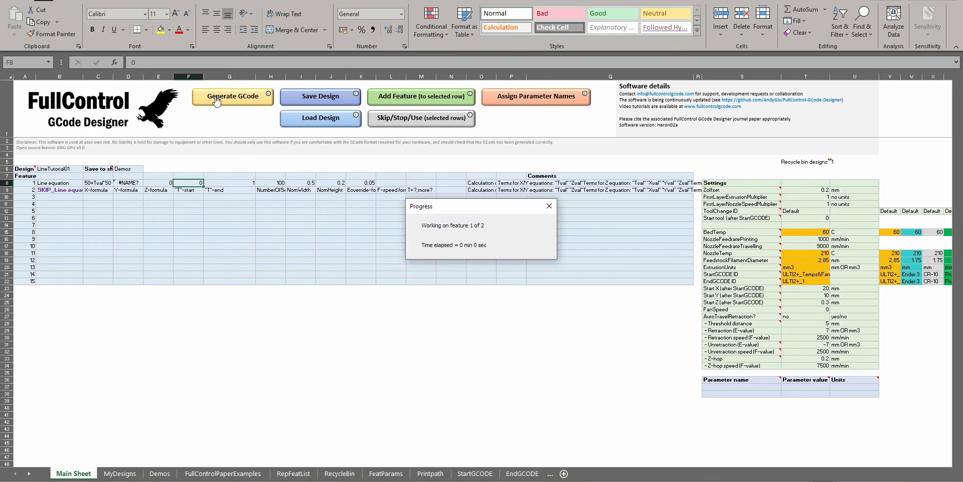
key("alt+Tab")
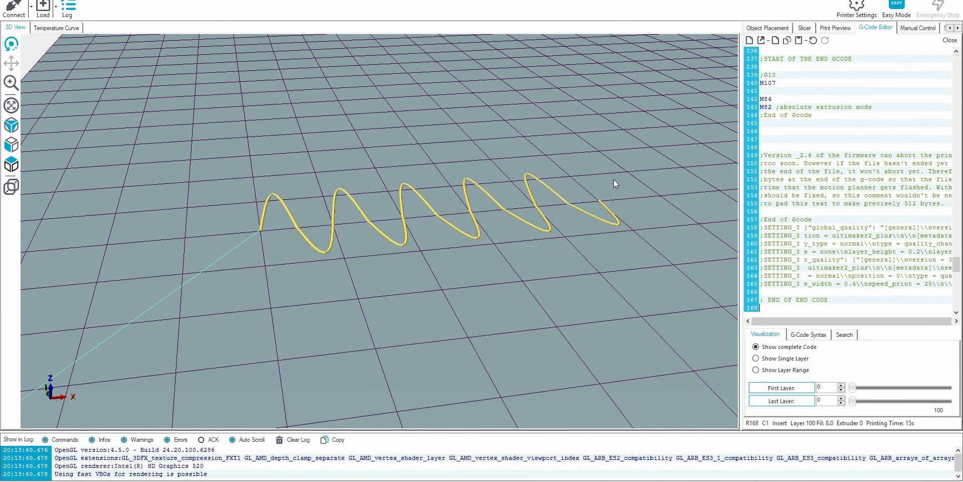
mouse_move(330, 212)
left_mouse_down()
mouse_move(420, 178)
mouse_move(338, 225)
mouse_move(322, 222)
left_mouse_up()
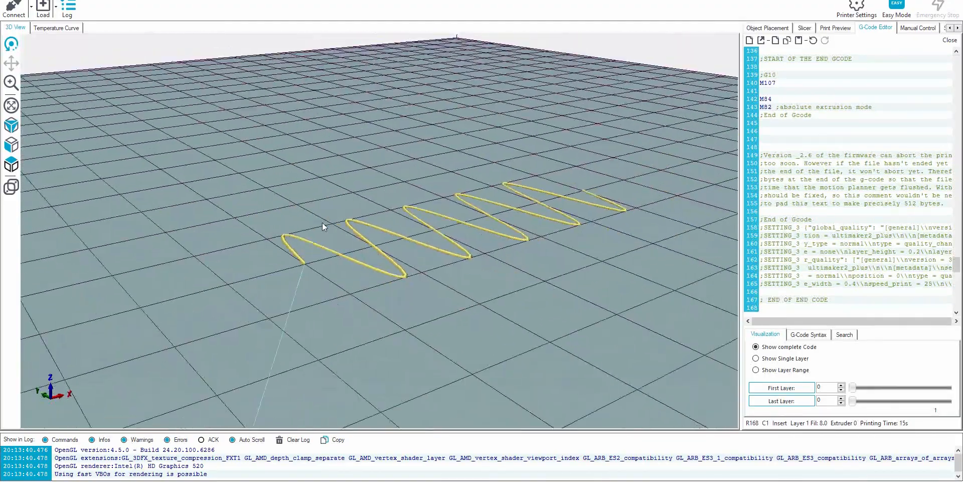
Back in the FullControl sheet, review the NumberOfSegments, X-formula, Y-formula and Z-formula labels of the skipped Line equation row
key("alt+Tab")
left_click(266, 190)
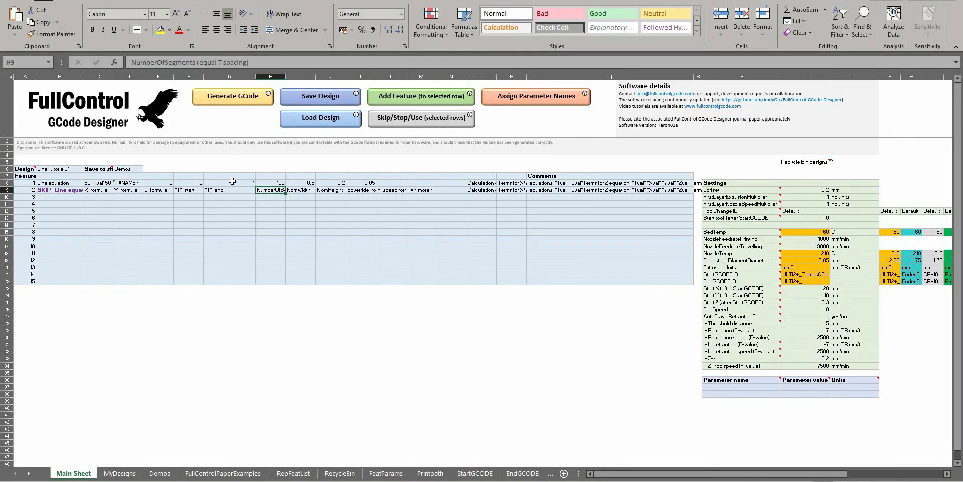
left_click(130, 189)
left_click(99, 189)
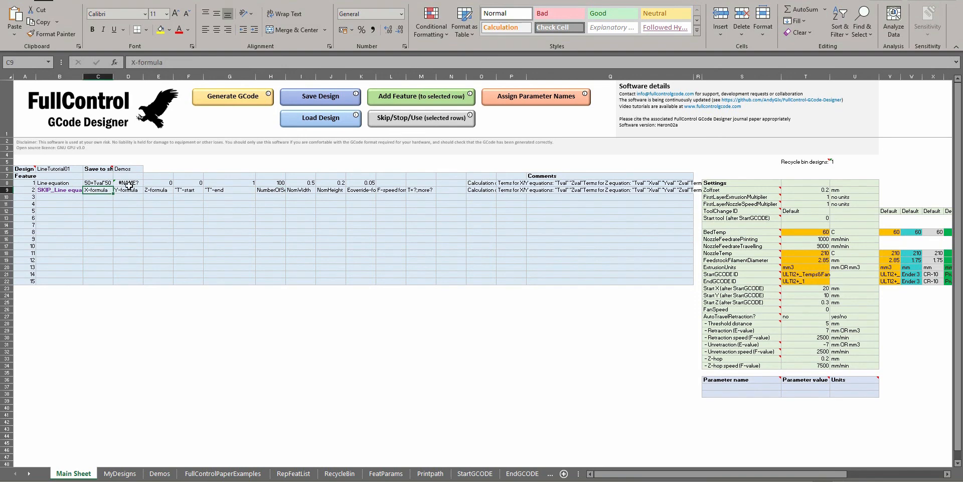
left_click(130, 189)
left_click(158, 190)
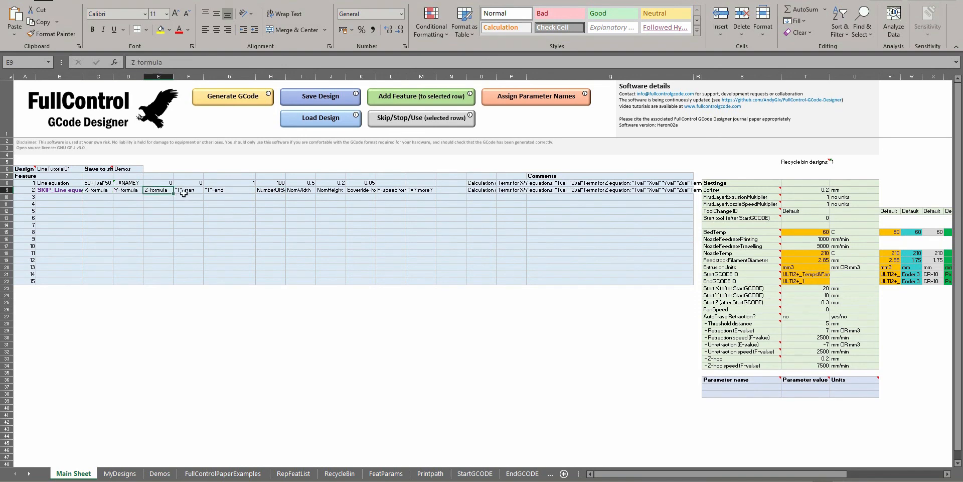
Review feature 1's T-end and segment count, along with the NomWidth, NomHeight, E-override and F-speed formula labels
left_click(271, 183)
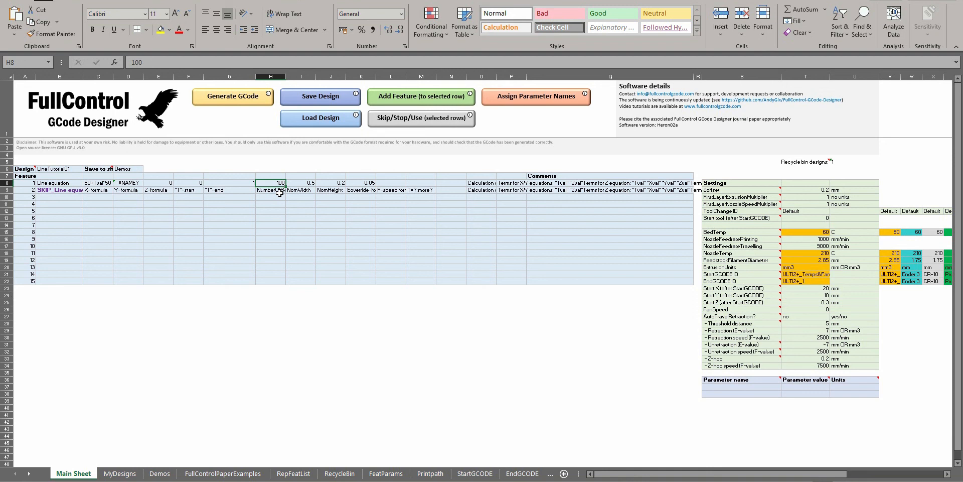
left_click(243, 183)
left_click(279, 182)
left_click(308, 189)
left_click(329, 191)
left_click(364, 189)
left_click(388, 189)
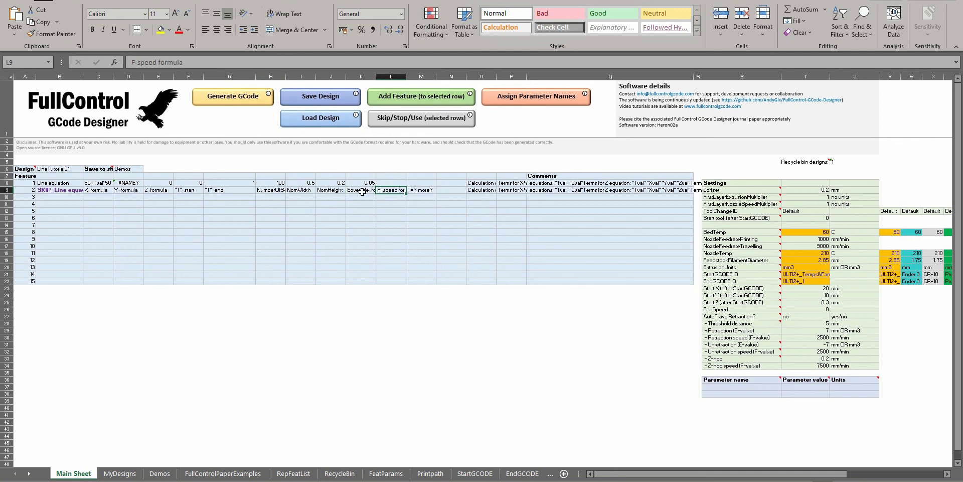
Recheck the E-override and F-speed formula labels, and examine feature 1's X-formula and Y-formula
left_click(361, 192)
left_click(386, 189)
left_click(100, 184)
left_click(121, 181)
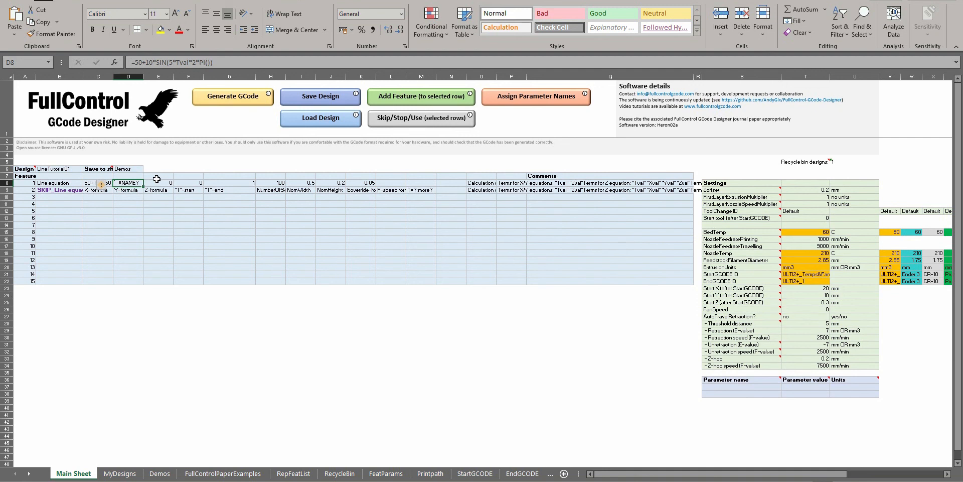
Compare feature 1's E-override value with its label, and review the NomWidth and NomHeight labels
left_click(364, 190)
left_click(369, 183)
left_click(365, 190)
left_click(358, 182)
left_click(359, 191)
left_click(362, 184)
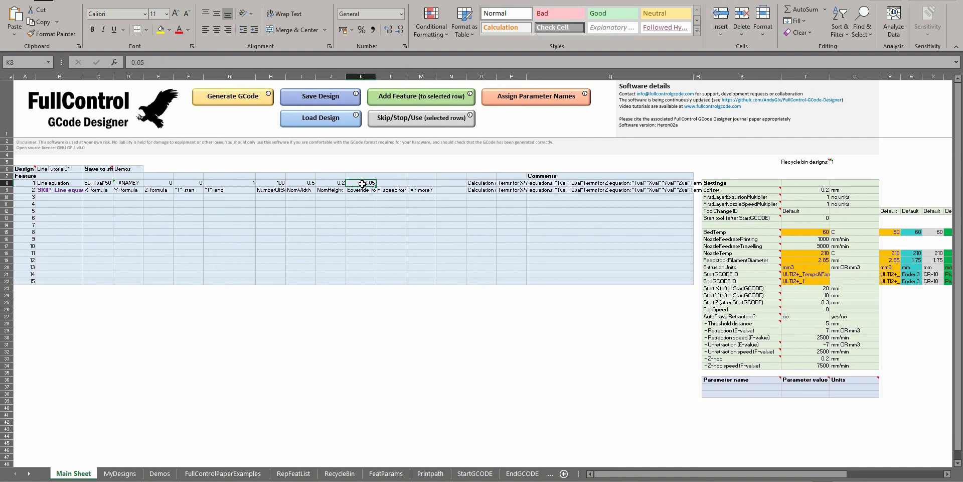
left_click(360, 192)
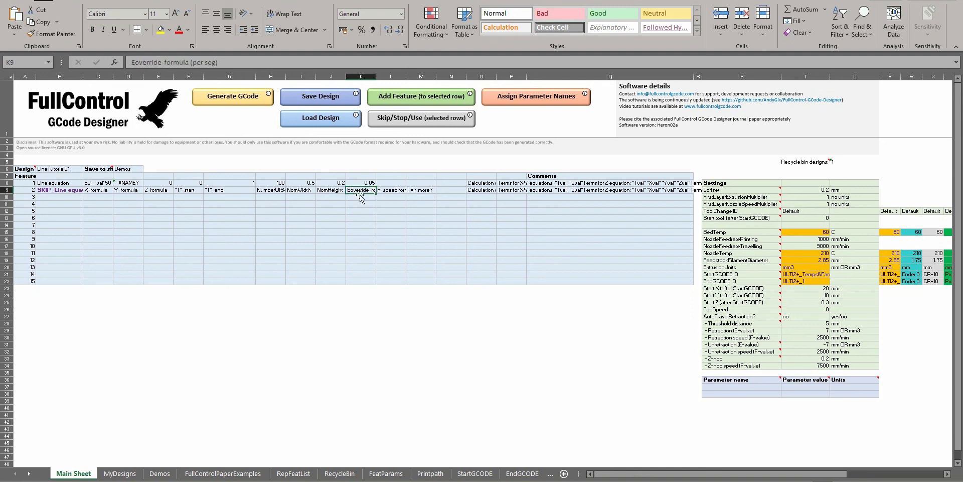
left_click(327, 190)
left_click(304, 189)
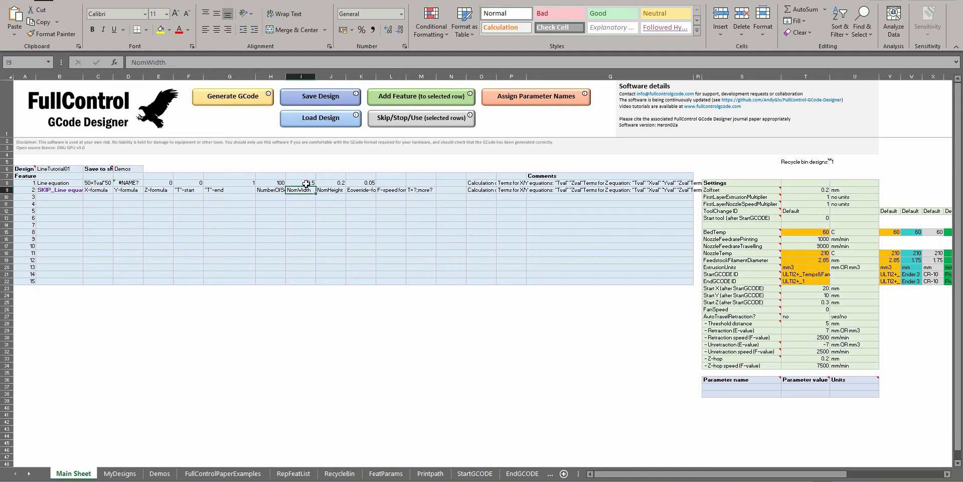
left_click(363, 183)
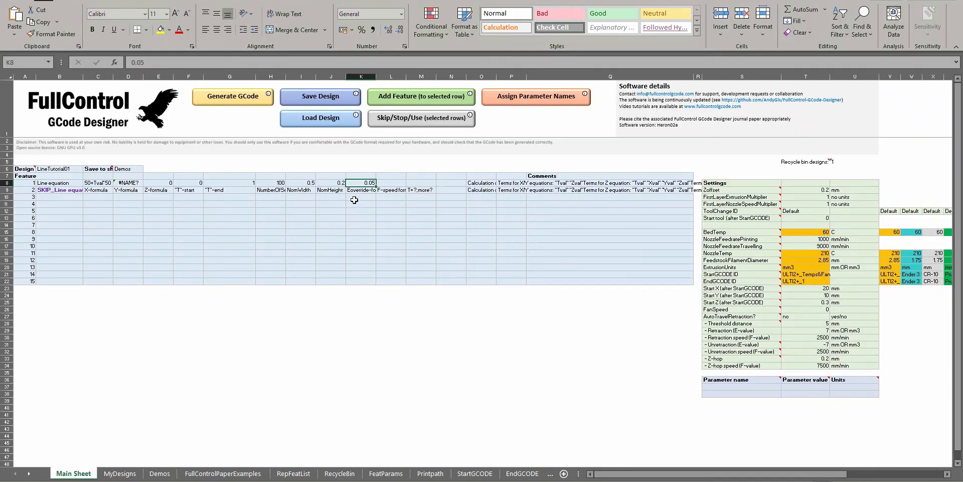
left_click(326, 186)
left_click(308, 184)
Switch to Repetier-Host and examine the E-values of the extrusion moves in the GCode
key("alt+Tab")
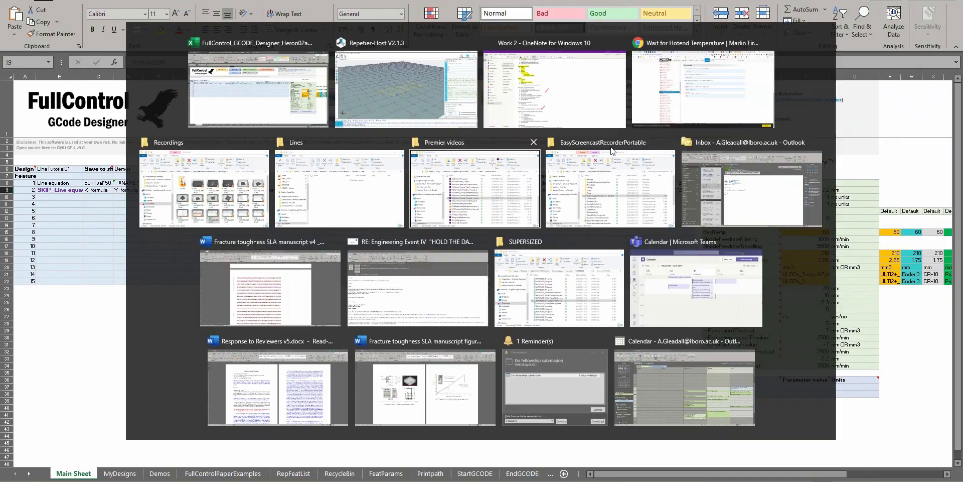
left_click(827, 132)
scroll(869, 132, "up", 18)
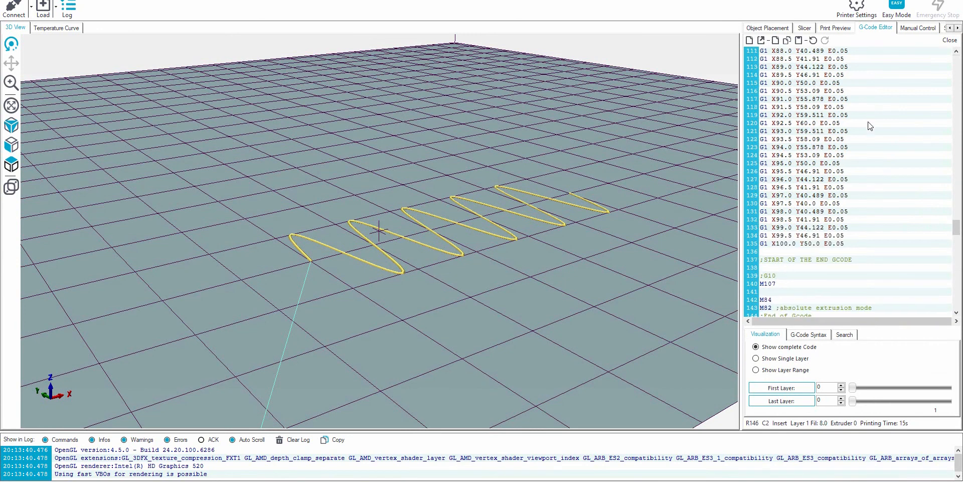
scroll(866, 130, "up", 7)
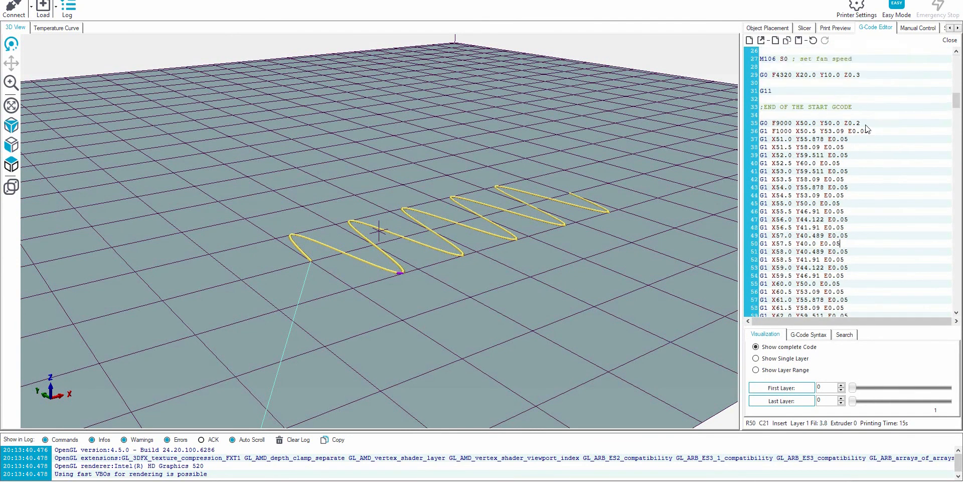
left_click(849, 202)
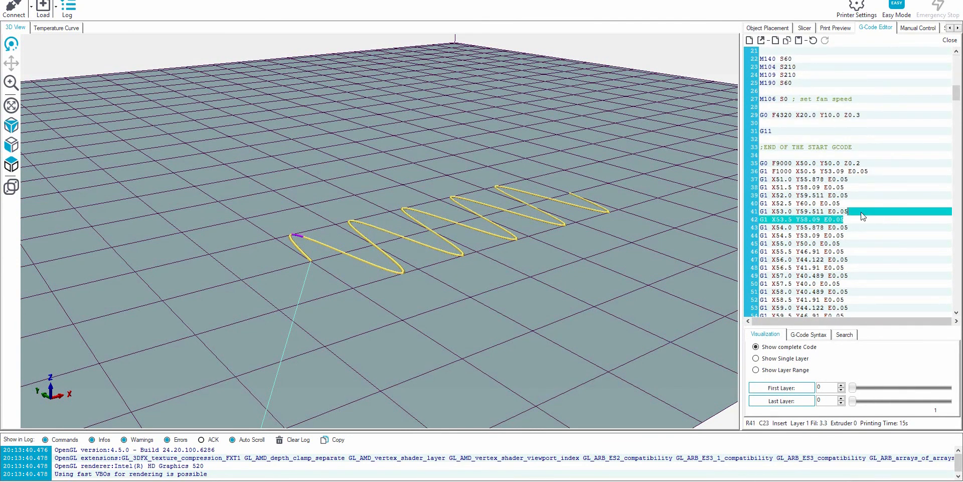
scroll(861, 221, "down", 3)
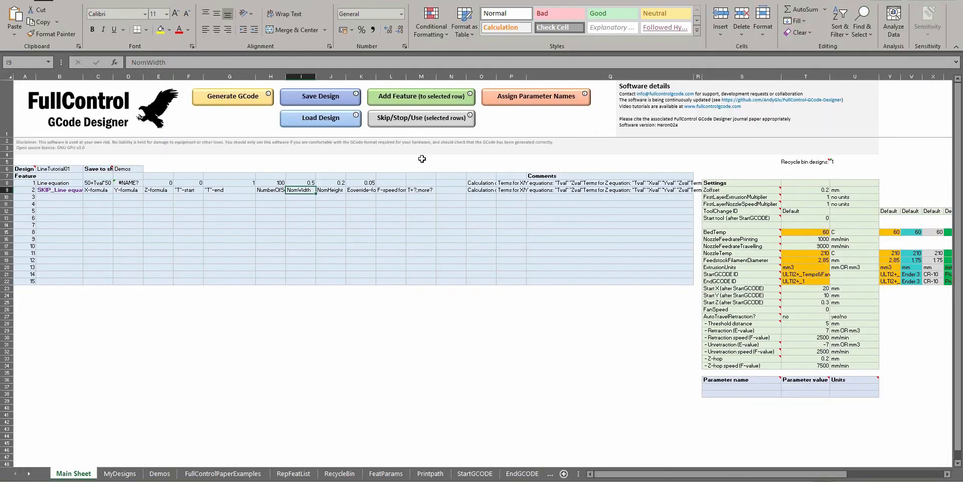
Back in the FullControl sheet, set feature 1's E-override formula to 0.05+Tval*0.05
left_click(326, 189)
left_click(326, 183)
left_click(357, 182)
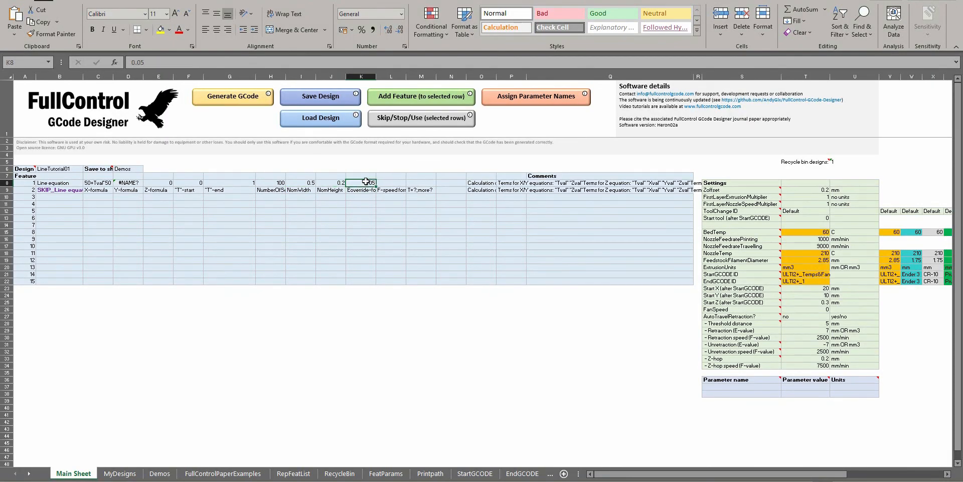
double_click(361, 182)
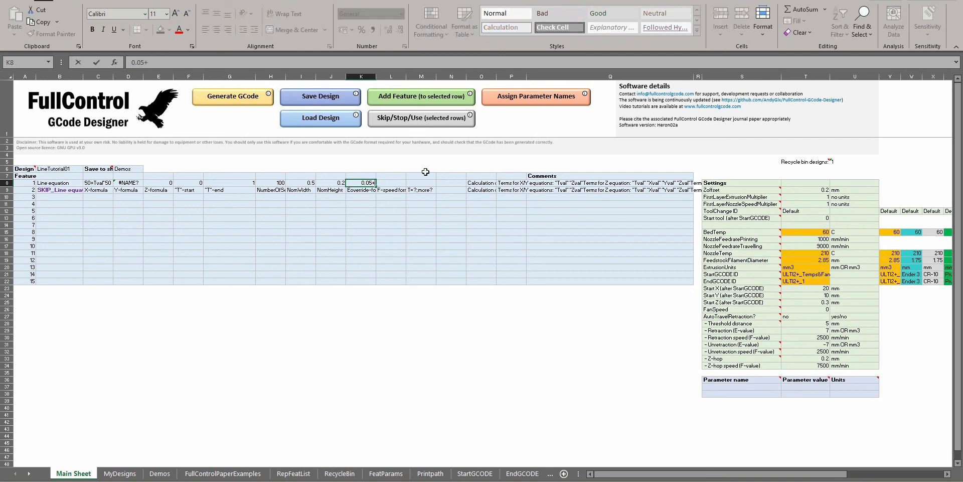
type("+Tval*0.05")
key("Return")
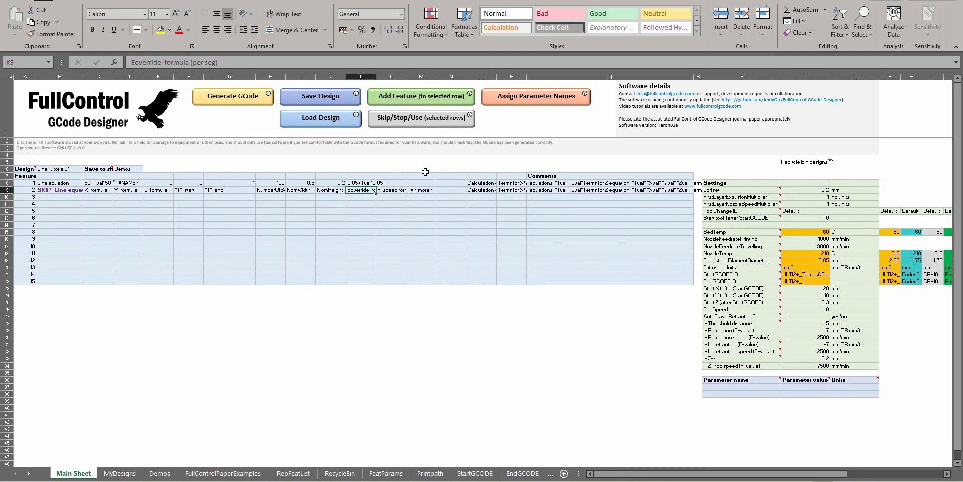
Try to generate the GCode with the Tval-based E-override formula
left_click(359, 182)
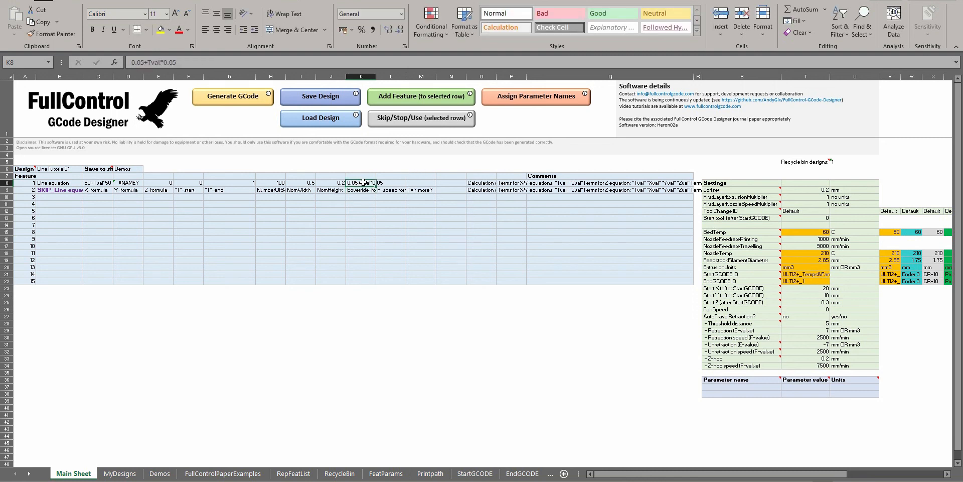
double_click(363, 182)
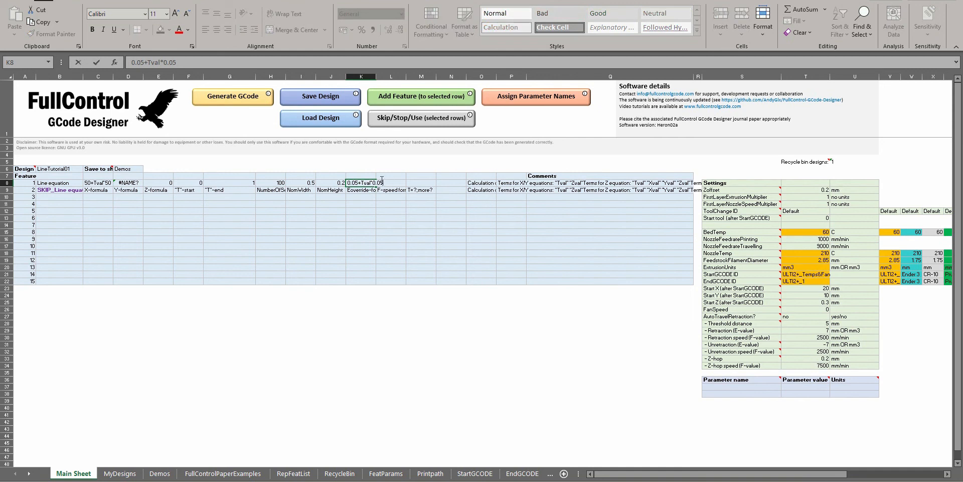
left_click(244, 102)
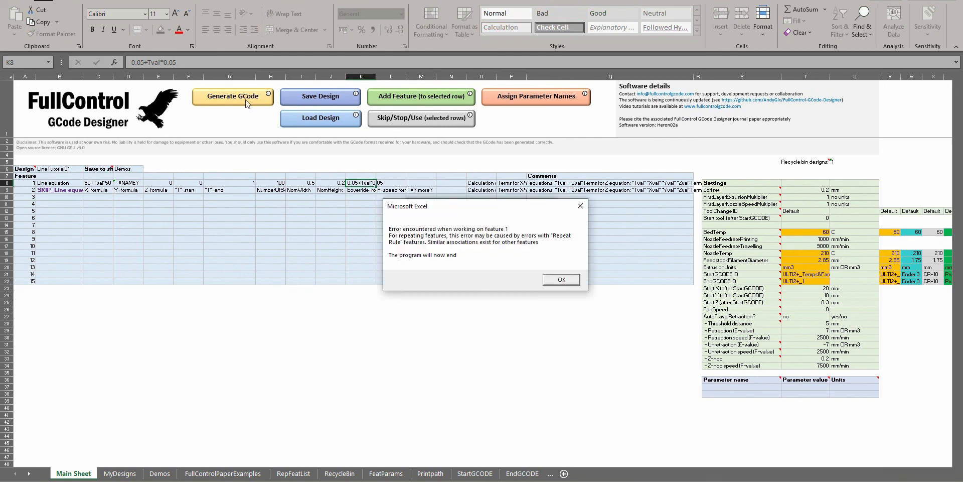
key("Return")
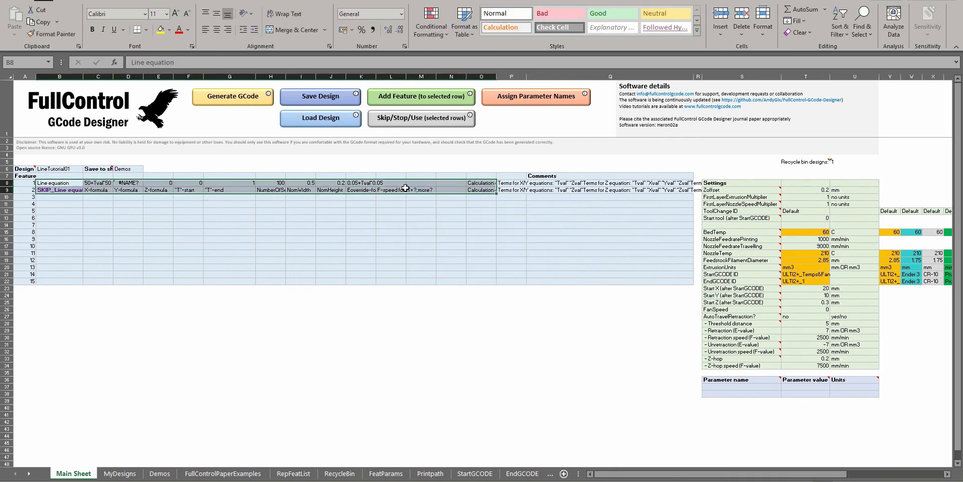
Replace Tval with Tmid in feature 1's E-override formula so it reads 0.05+Tmid*0.05
left_click(367, 183)
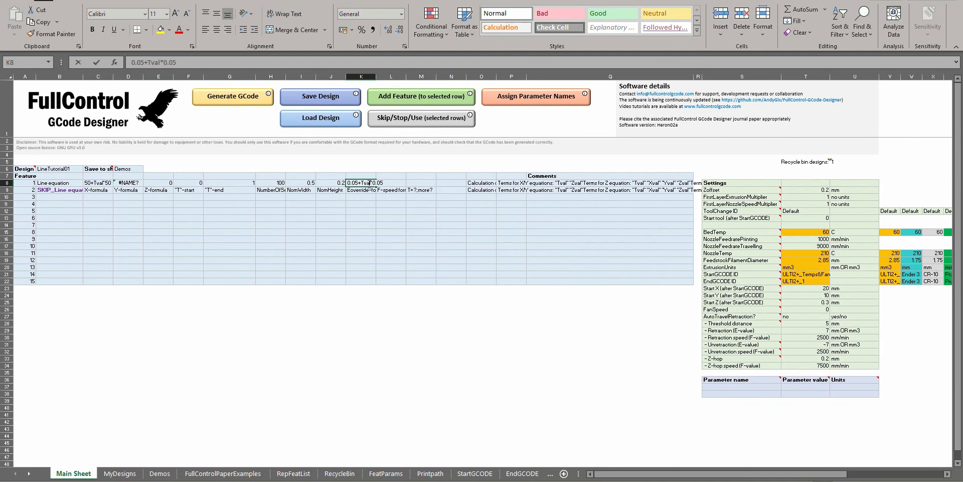
double_click(370, 183)
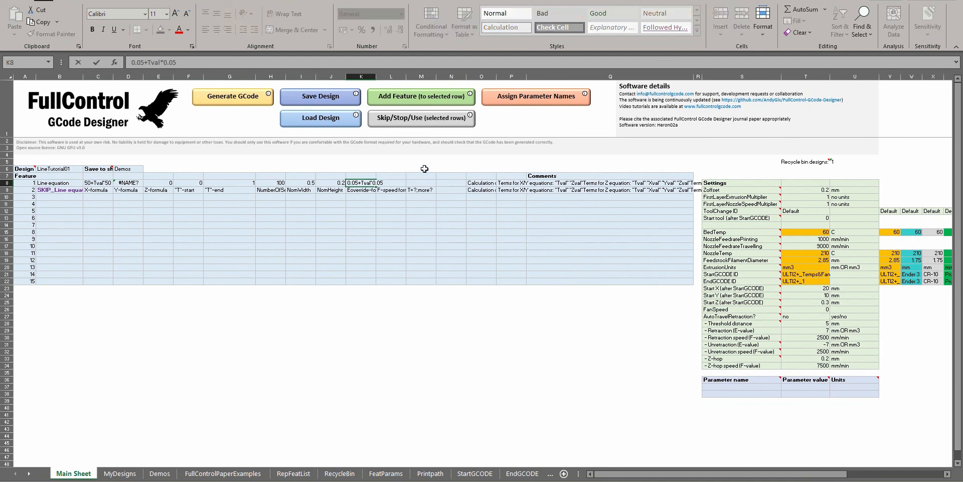
key("BackSpace")
key("BackSpace")
key("BackSpace")
type("mid")
key("Return")
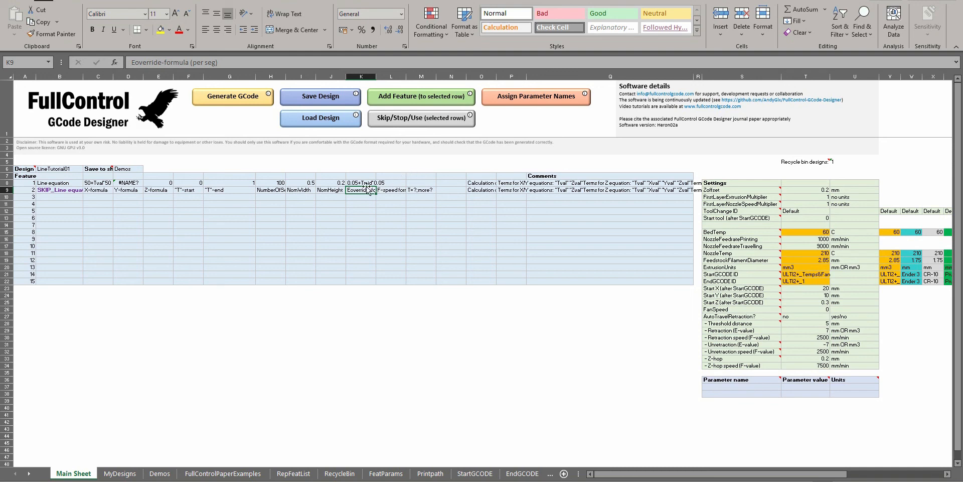
Generate the GCode with the Tmid formula and load it into Repetier-Host's GCode editor
left_click(240, 100)
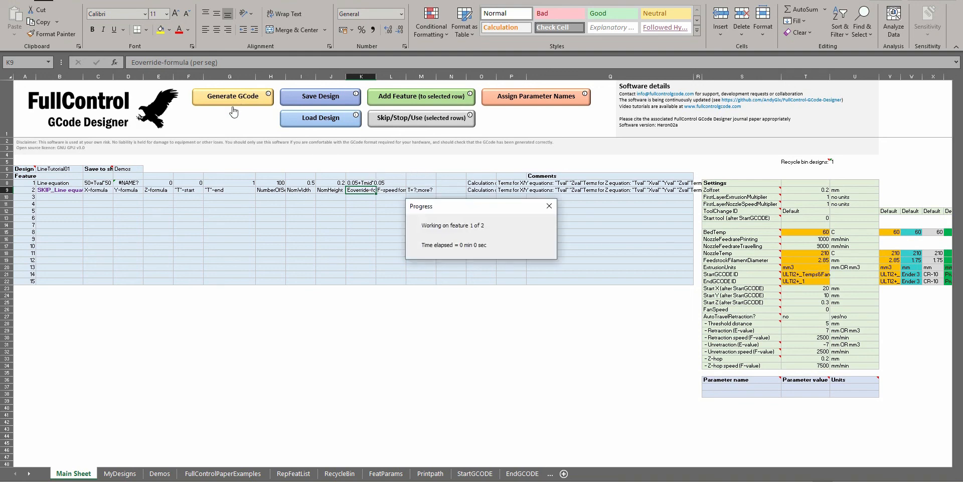
key("Return")
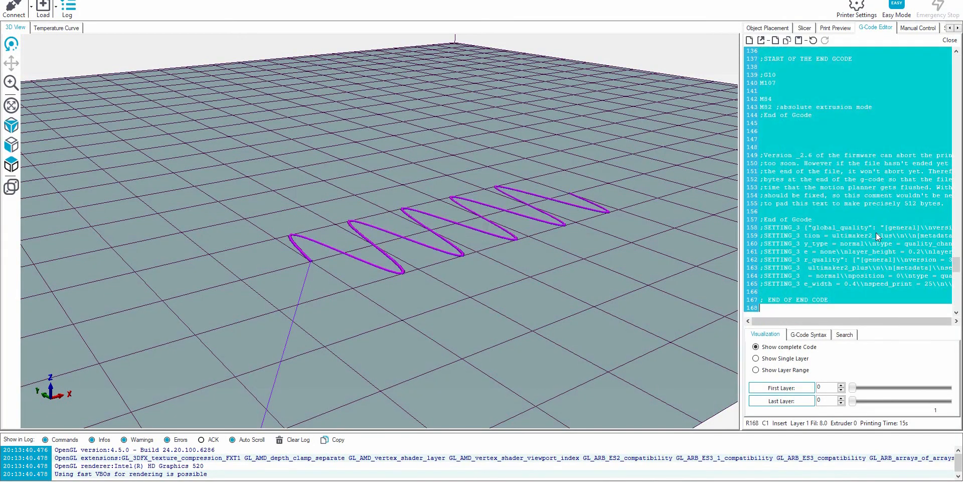
scroll(898, 207, "up", 20)
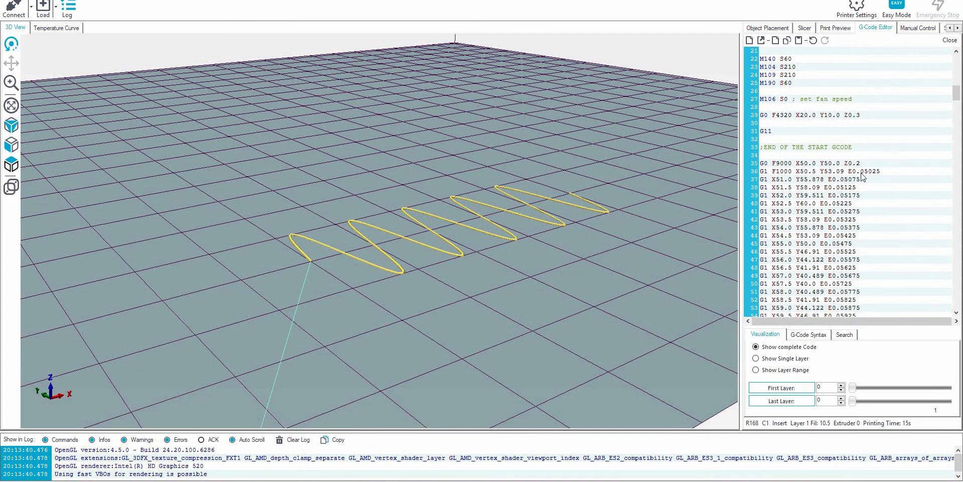
Examine the E-values of the first and last extrusion moves in the Tmid-based GCode
left_click_drag(872, 172, 887, 176)
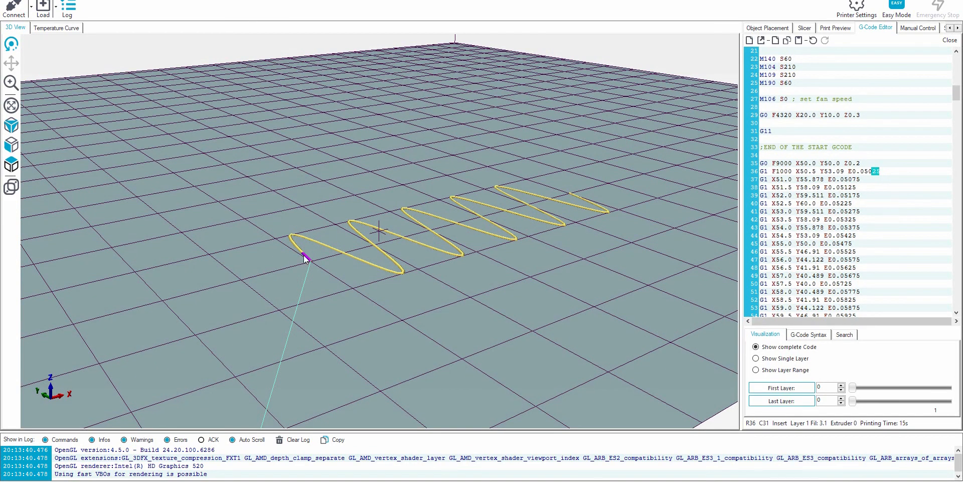
scroll(887, 179, "down", 2)
left_click(887, 180)
scroll(887, 179, "down", 15)
scroll(878, 191, "down", 13)
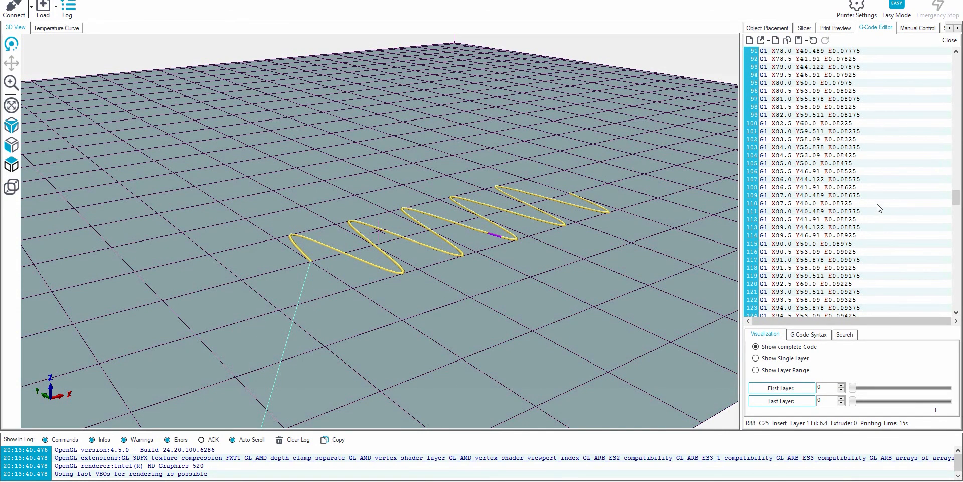
left_click(846, 245)
double_click(835, 246)
key("shift+Left")
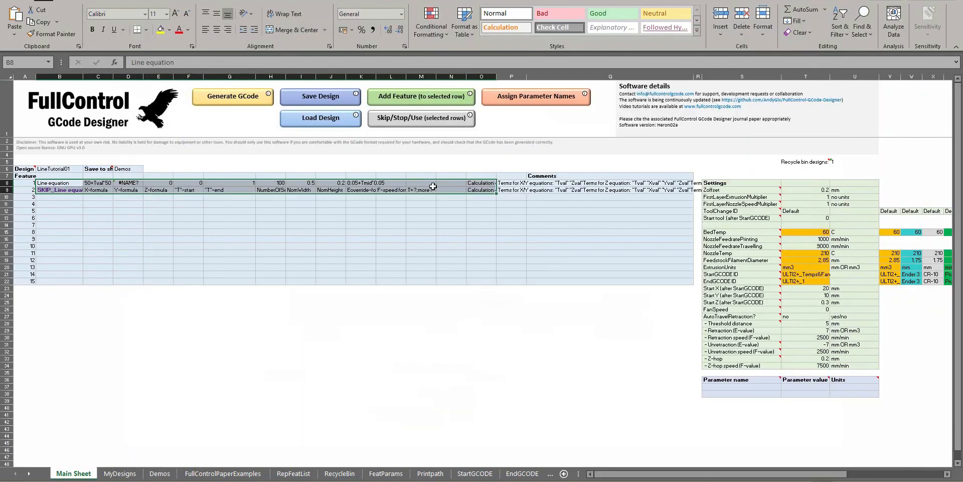
Back in the FullControl sheet, set feature 1's E-override formula to 0.05+Tend*0.05, generate the GCode and load it into Repetier-Host
left_click(371, 190)
left_click(361, 184)
left_click(166, 62)
key("BackSpace")
key("BackSpace")
type("end*0.05")
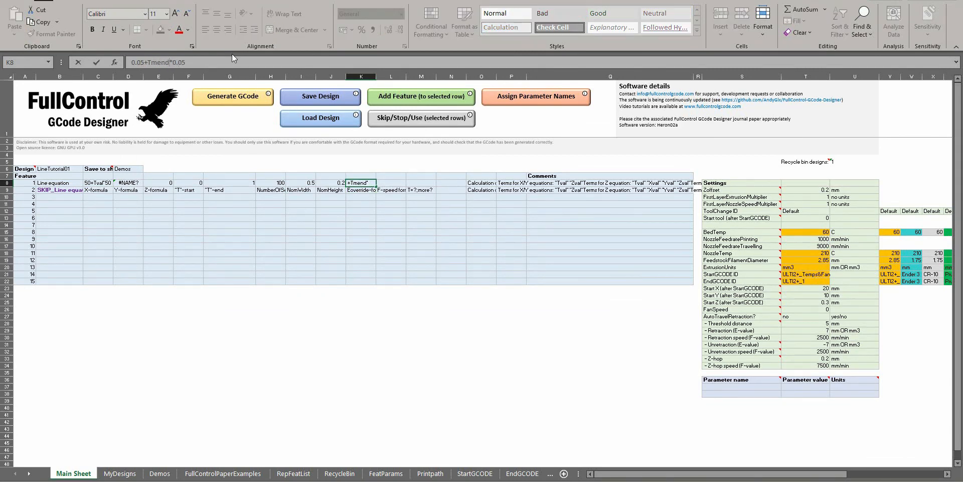
key("Return")
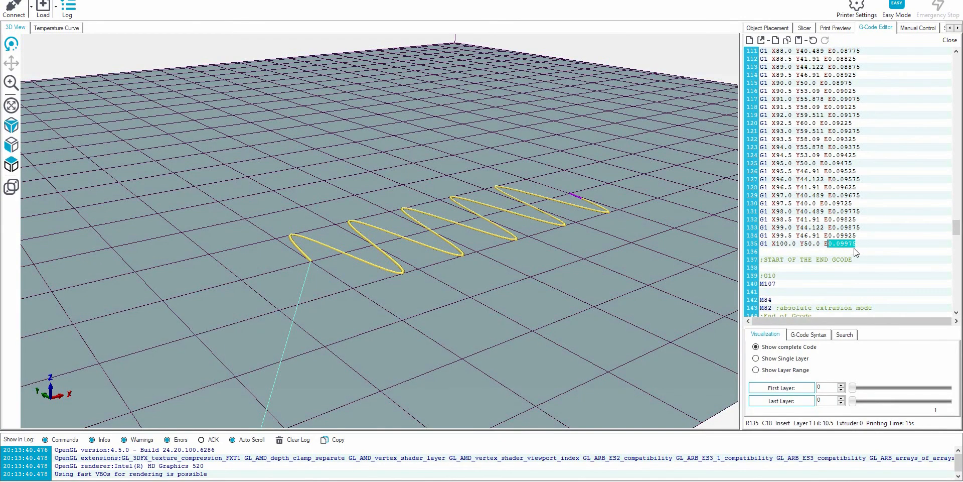
key("ctrl+End")
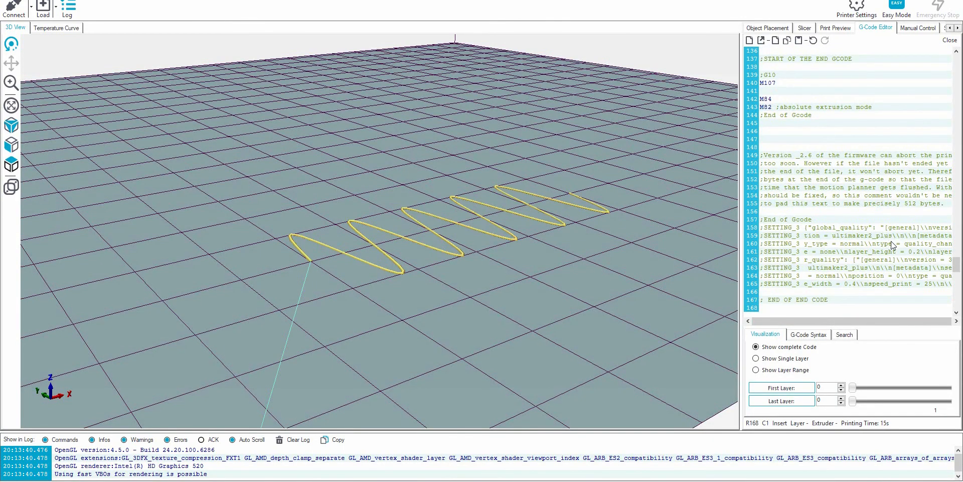
Check the E-values of the last and first extrusion moves in the Tend-based GCode
scroll(866, 180, "up", 5)
left_click(832, 163)
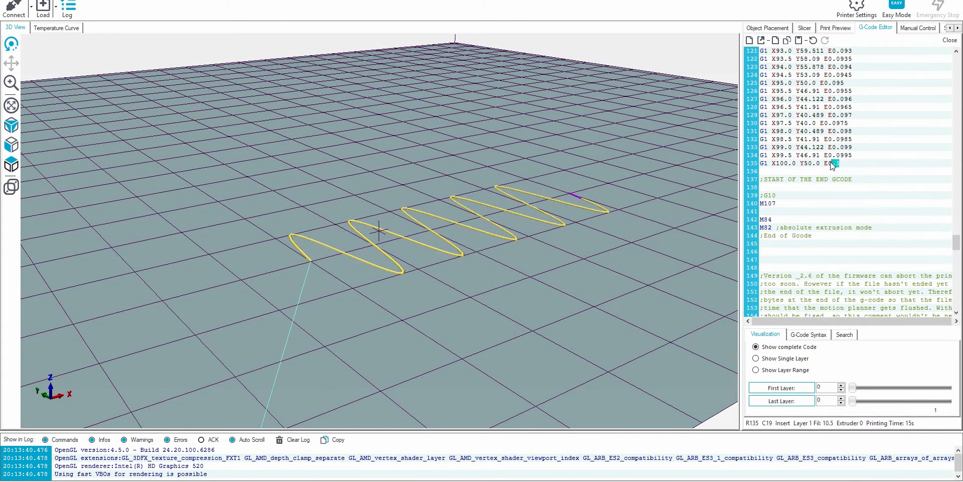
left_click(867, 159)
scroll(869, 164, "up", 20)
scroll(870, 168, "up", 15)
left_click_drag(871, 212, 856, 211)
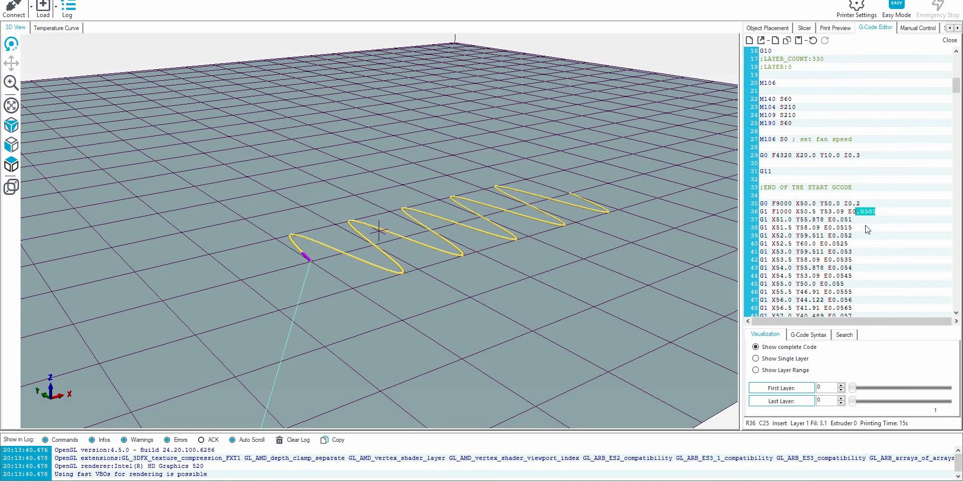
Return to the FullControl sheet and clear feature 1's E-override formula
key("alt+Tab")
left_click(370, 182)
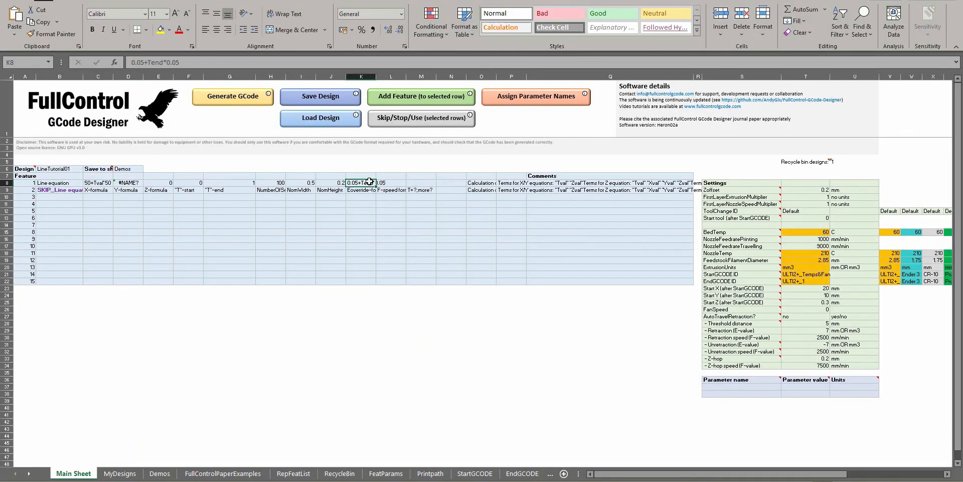
key("Delete")
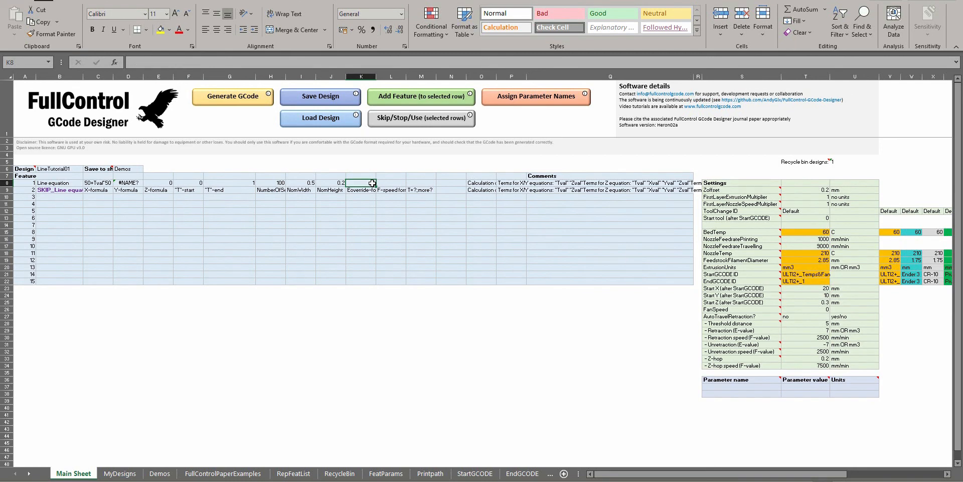
Generate the GCode without an E-override and replace the code in Repetier-Host's editor with it
left_click(221, 98)
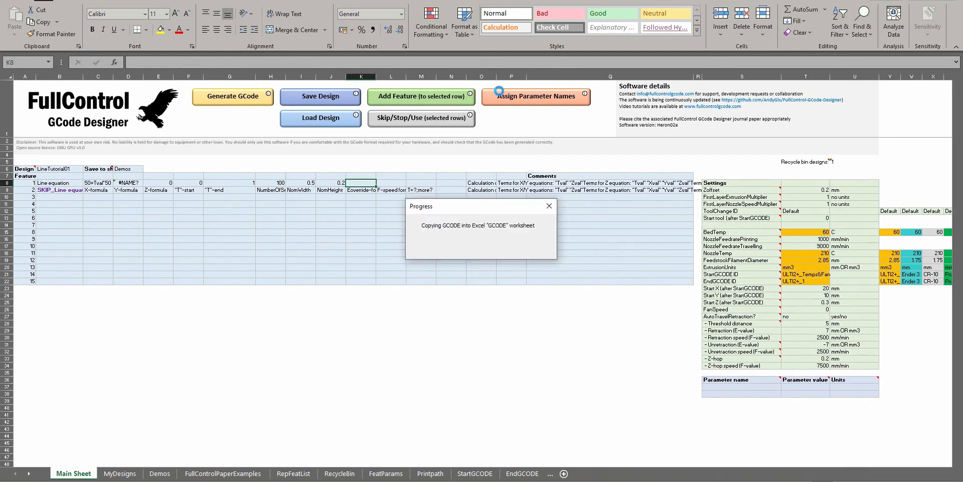
key("Return")
key("alt+Tab")
left_click(845, 154)
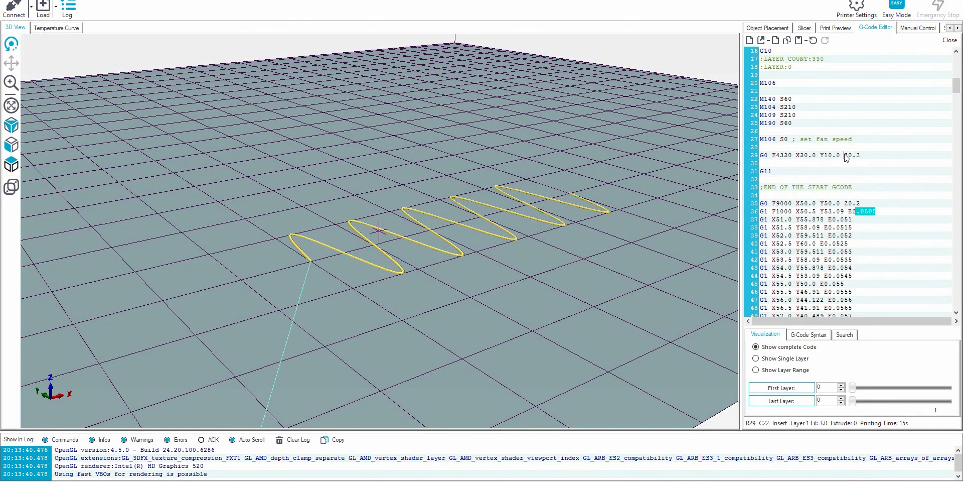
key("ctrl+a")
key("ctrl+v")
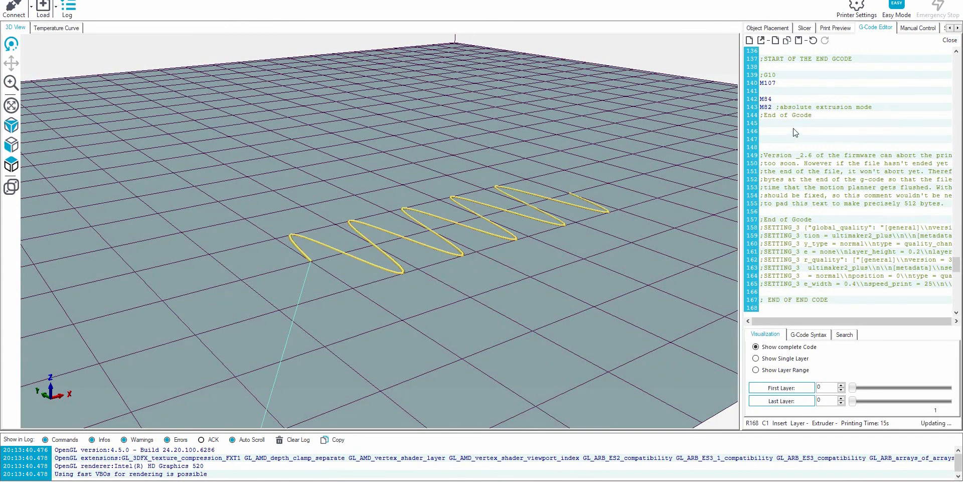
Compare the E-values of individual extrusion moves with their highlighted segments at the middle and peaks of the sine toolpath
scroll(795, 132, "up", 20)
left_click(859, 132)
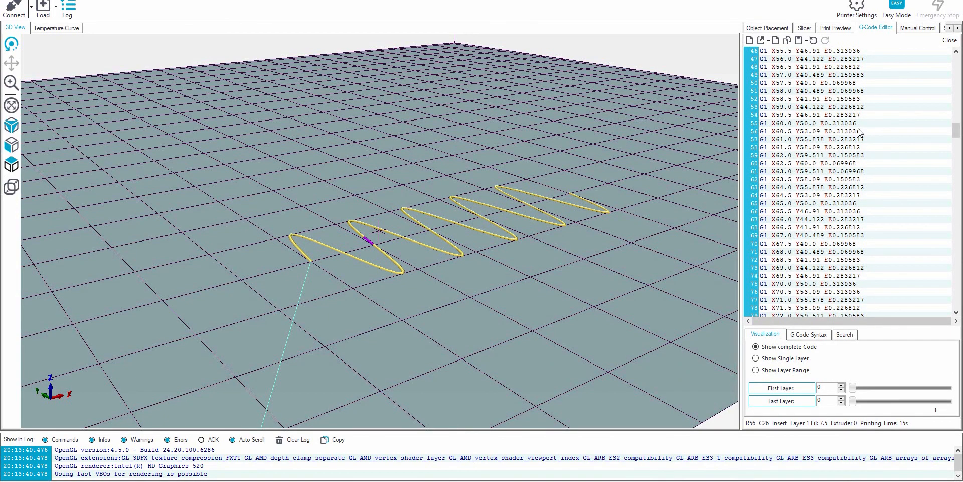
key("Down")
key("Down")
key("Down")
key("Down")
key("Down")
key("Down")
key("Down")
key("Down")
key("Down")
left_click_drag(594, 227, 516, 256)
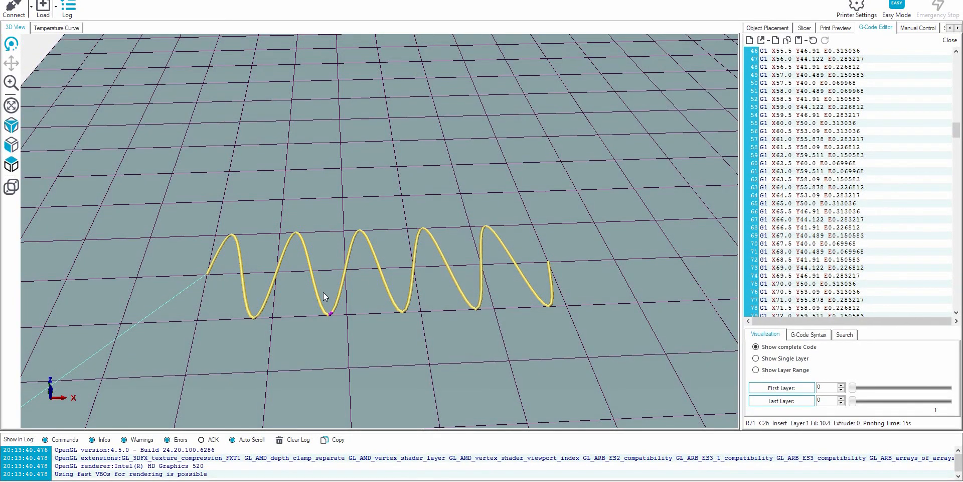
left_click(823, 124)
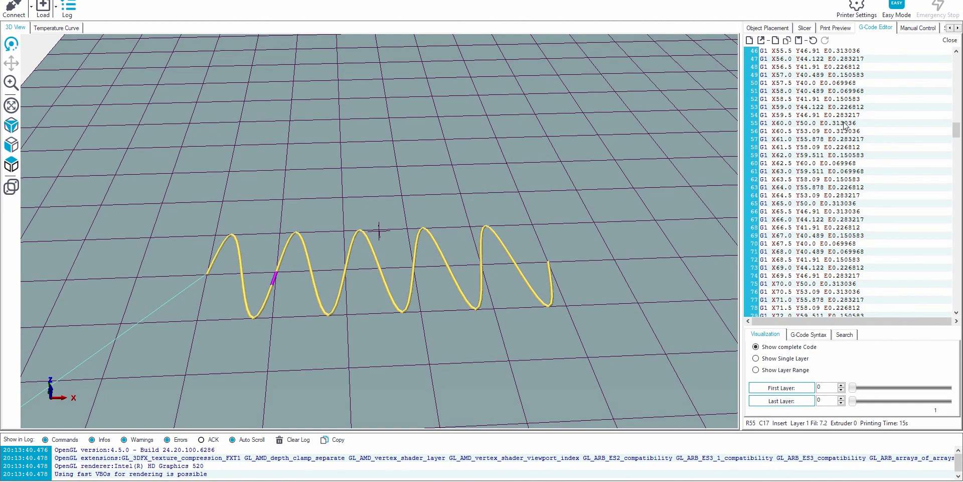
key("Down")
key("Down")
key("Down")
Back in the FullControl sheet, set feature 1's NomWidth to 0.5+Tval*0.5 and try to generate the GCode
key("alt+Tab")
left_click(300, 184)
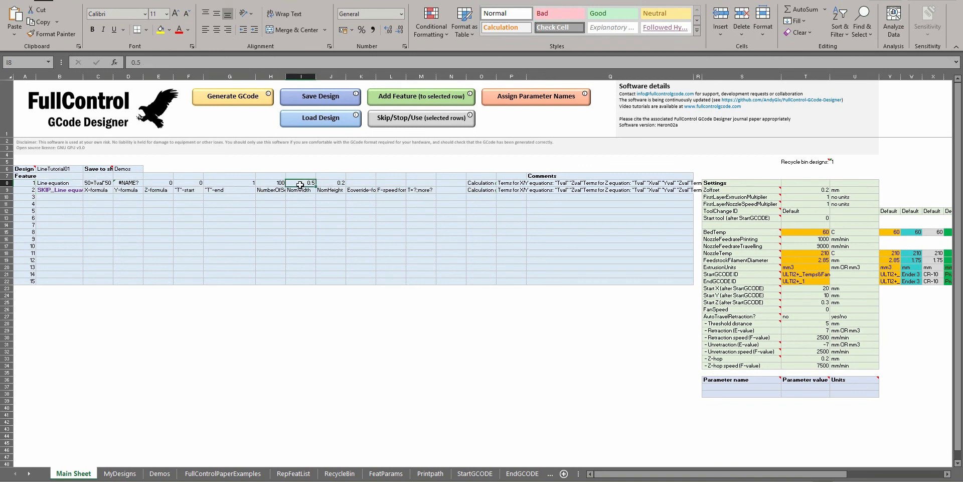
left_click(326, 182)
left_click(362, 190)
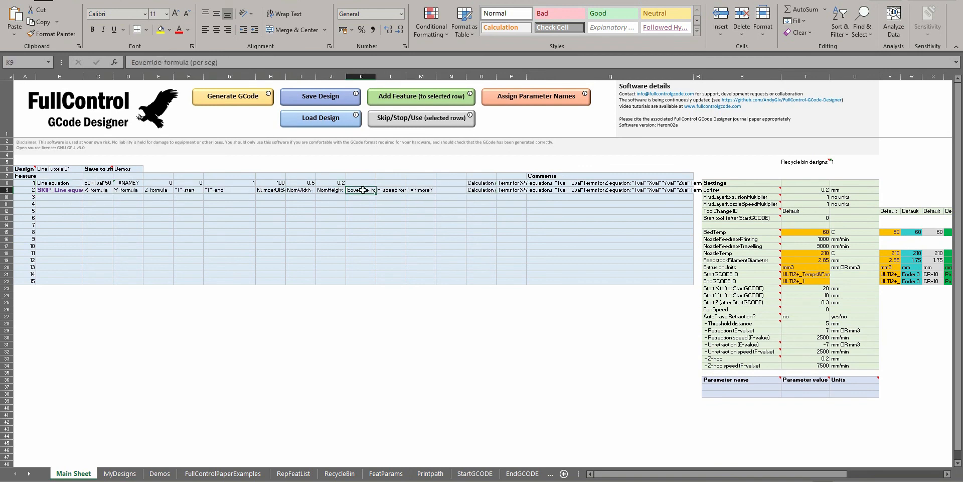
left_click(361, 184)
left_click(363, 190)
left_click(309, 190)
left_click(310, 183)
key("F2")
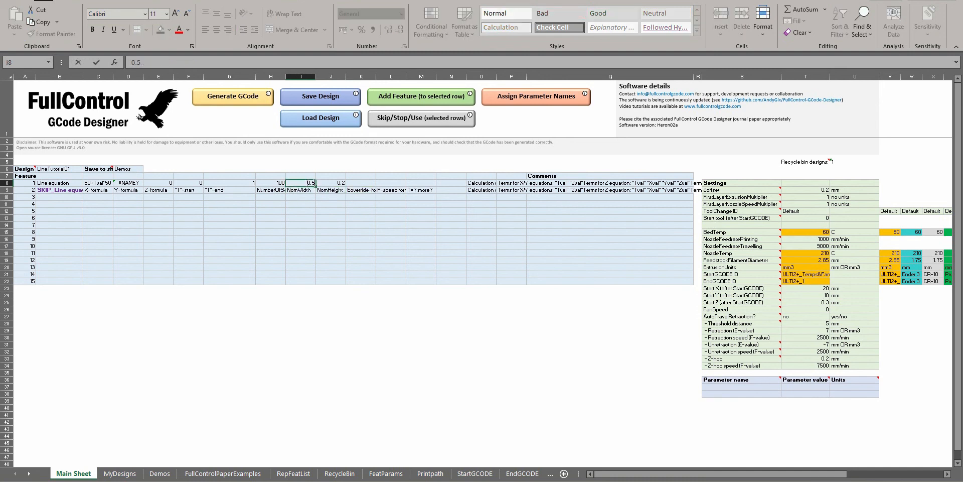
type("+Tval*0.5")
key("Return")
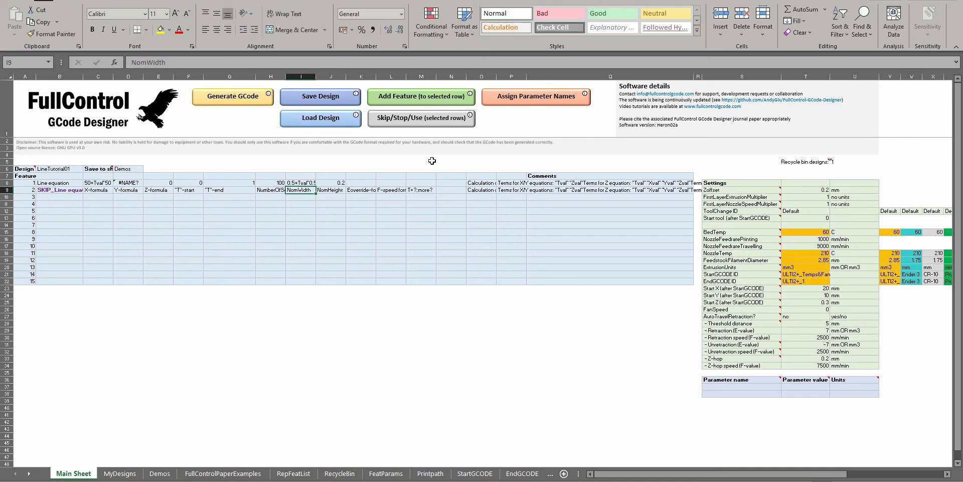
left_click(302, 182)
left_click(244, 97)
key("Return")
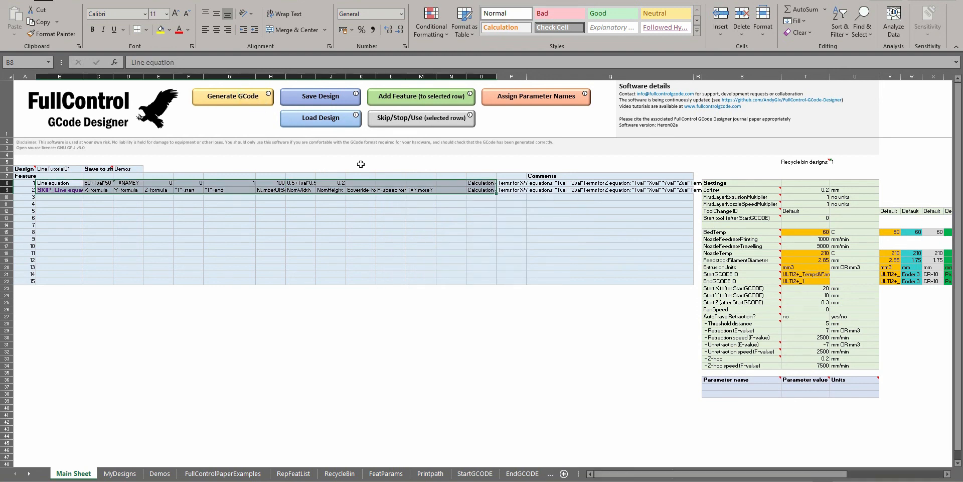
Change feature 1's NomWidth formula to 0.5+Tmid*0.5, generate the GCode and load it into Repetier-Host
double_click(307, 183)
key("BackSpace")
key("BackSpace")
key("BackSpace")
type("mid")
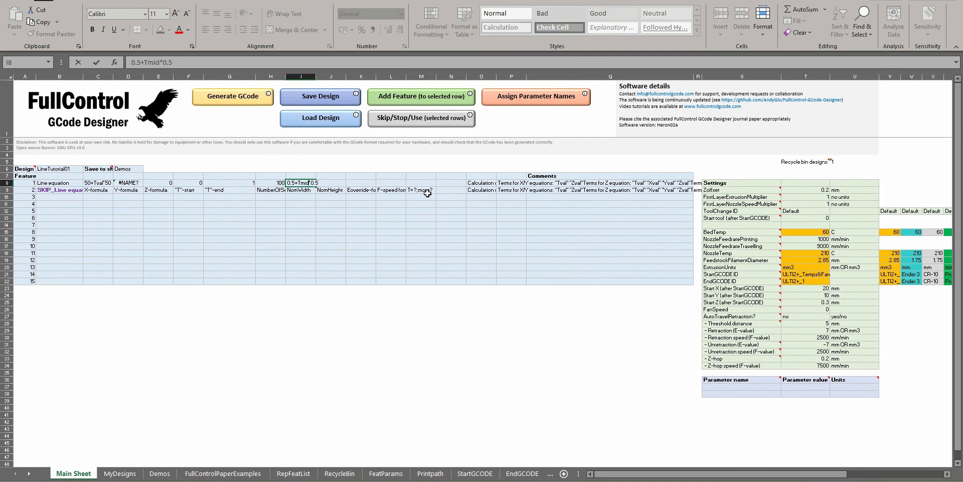
key("Return")
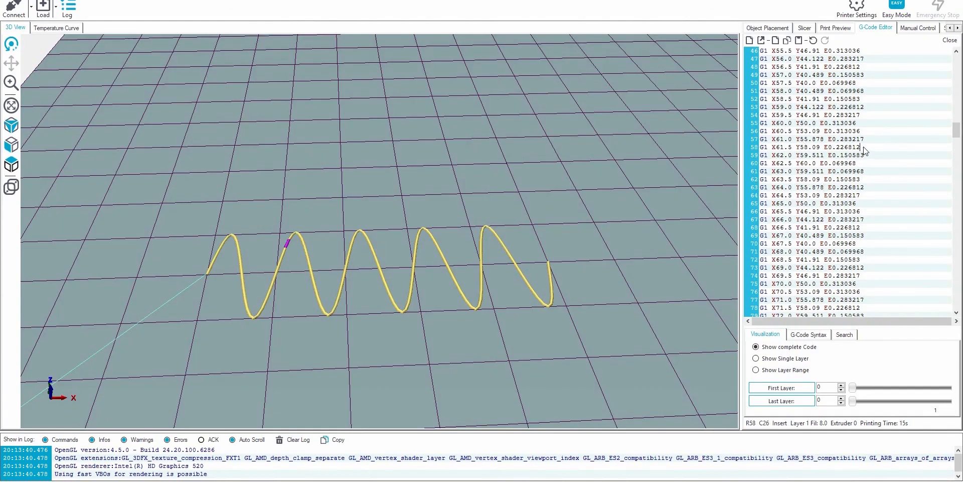
key("ctrl+End")
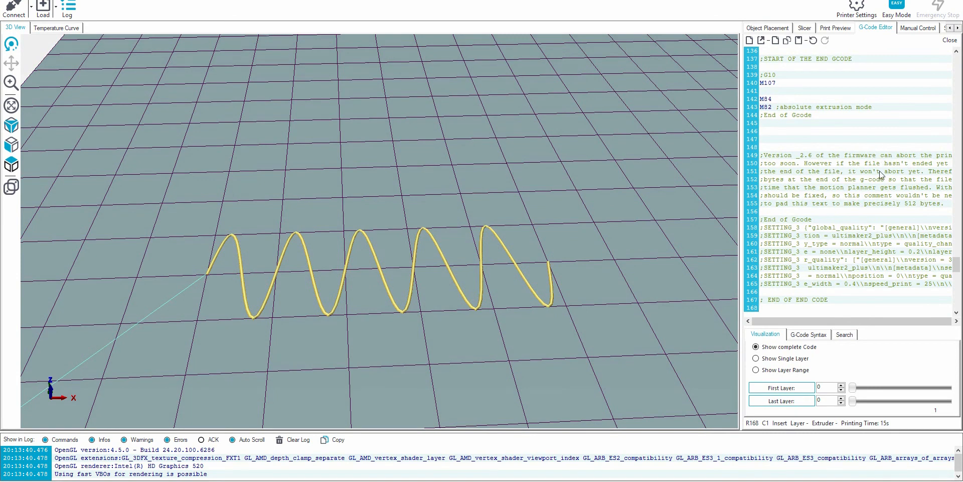
Check the E-values of the last and first extrusion moves in the GCode with the Tmid-based width
scroll(883, 171, "up", 8)
left_click(865, 244)
left_click_drag(864, 244, 856, 240)
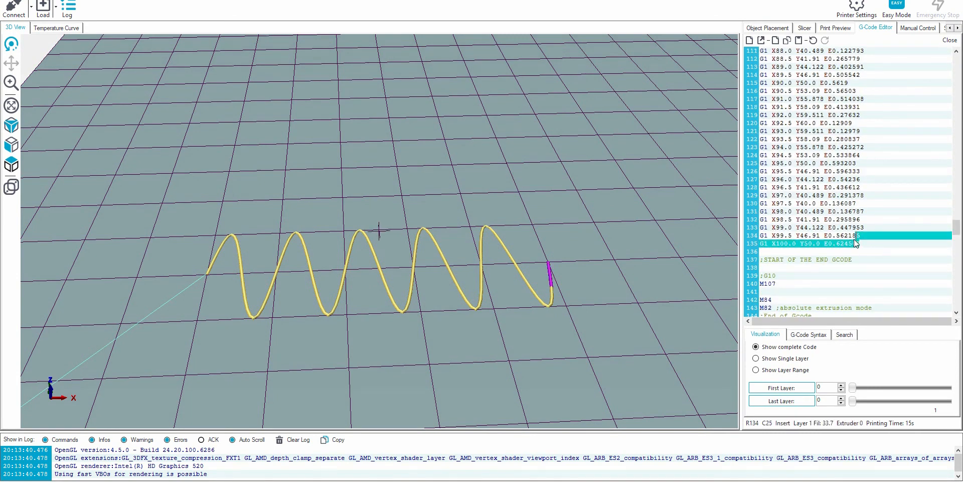
left_click(849, 212)
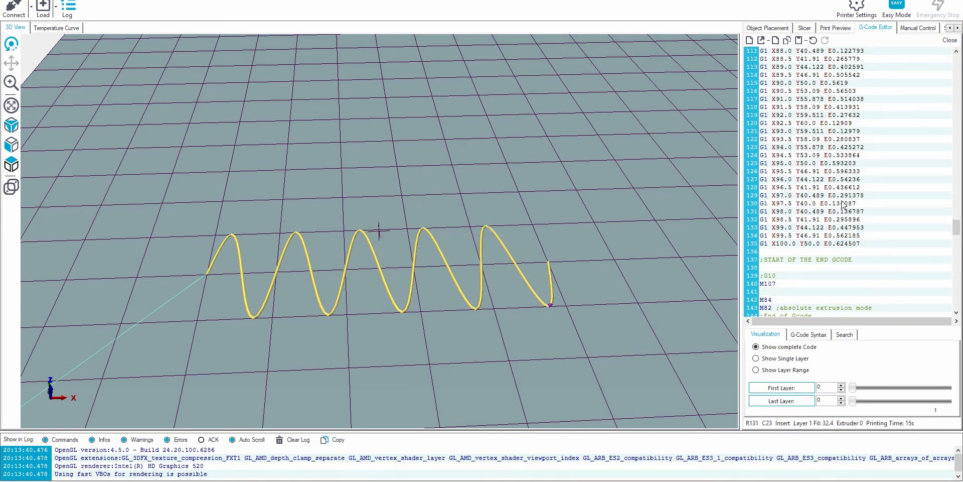
left_click(849, 245)
scroll(883, 206, "up", 20)
scroll(890, 201, "up", 2)
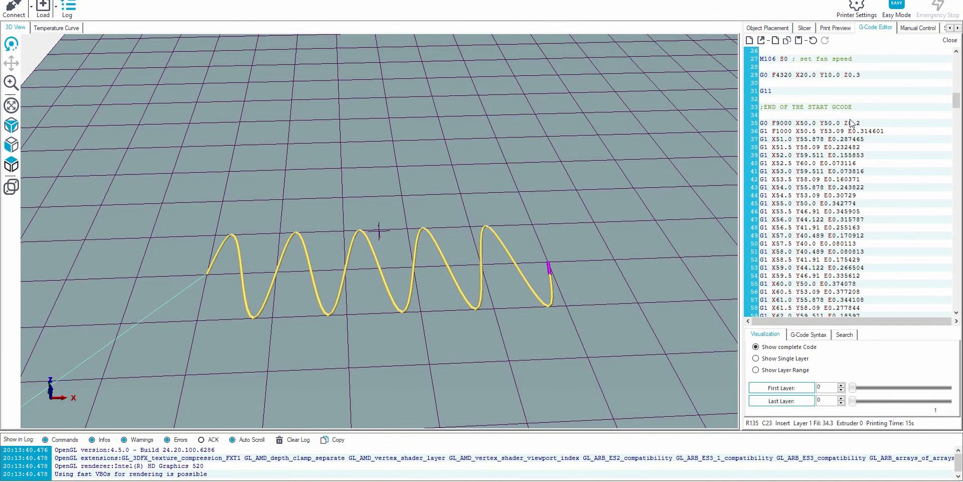
left_click(874, 132)
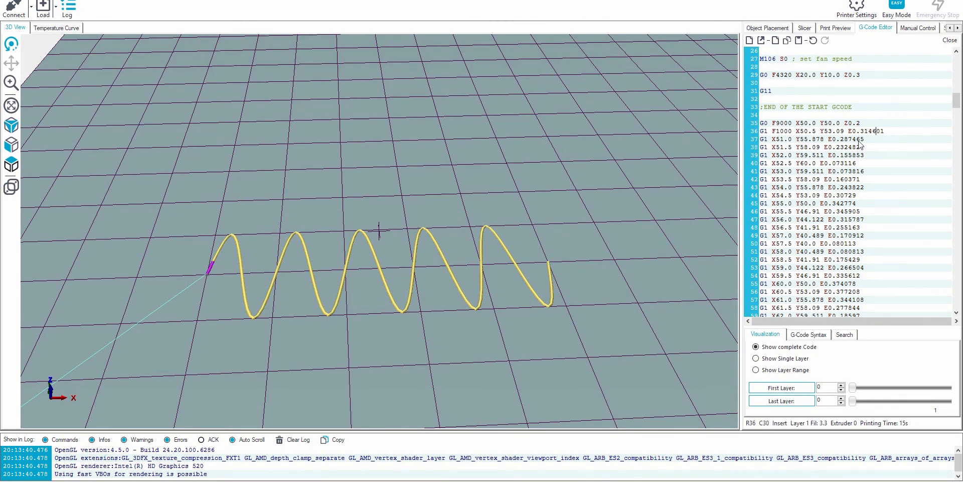
left_click(852, 164)
left_click(857, 148)
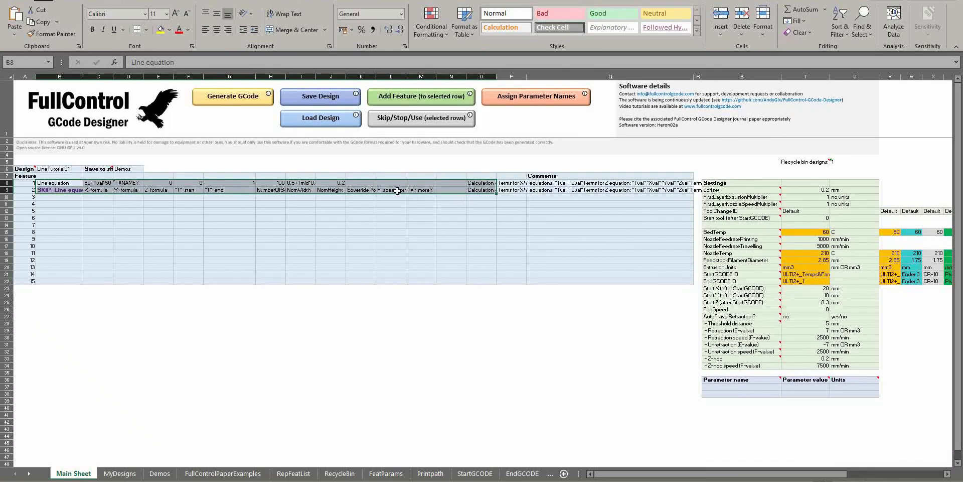
Return to the FullControl sheet and set feature 1's NomWidth to 0.5 and NomHeight to 0.2
left_click(366, 184)
left_click(304, 183)
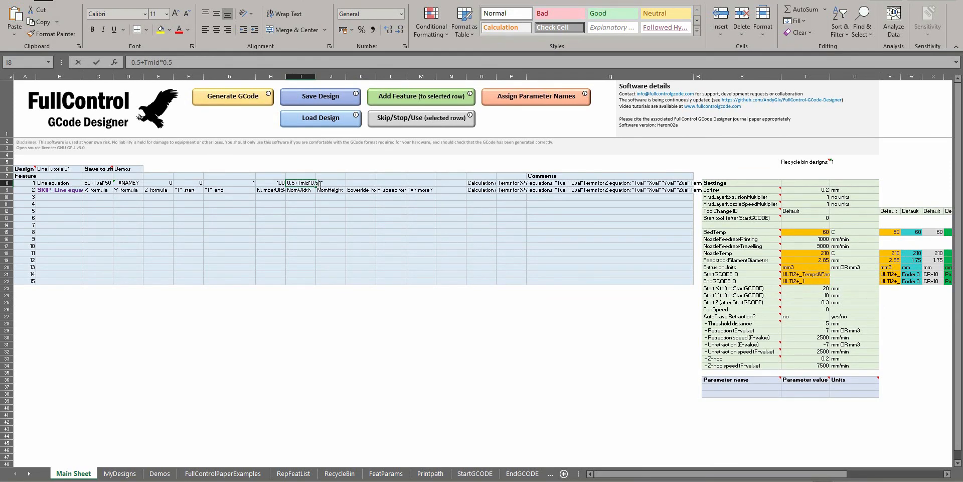
type("0.5")
key("Tab")
type("0.2")
key("Tab")
key("Tab")
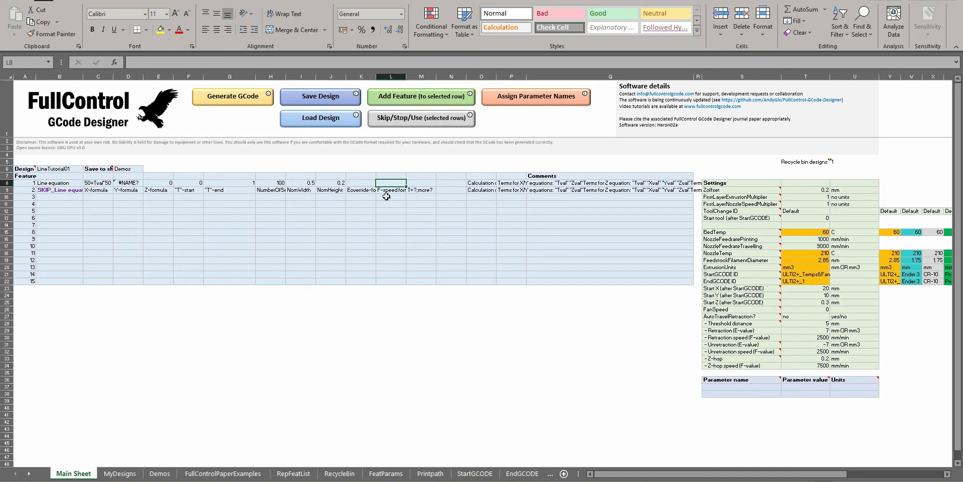
Copy the *SIN(5*Tval*2*PI()) term from feature 1's Y-formula, leaving the formula as it is
double_click(131, 182)
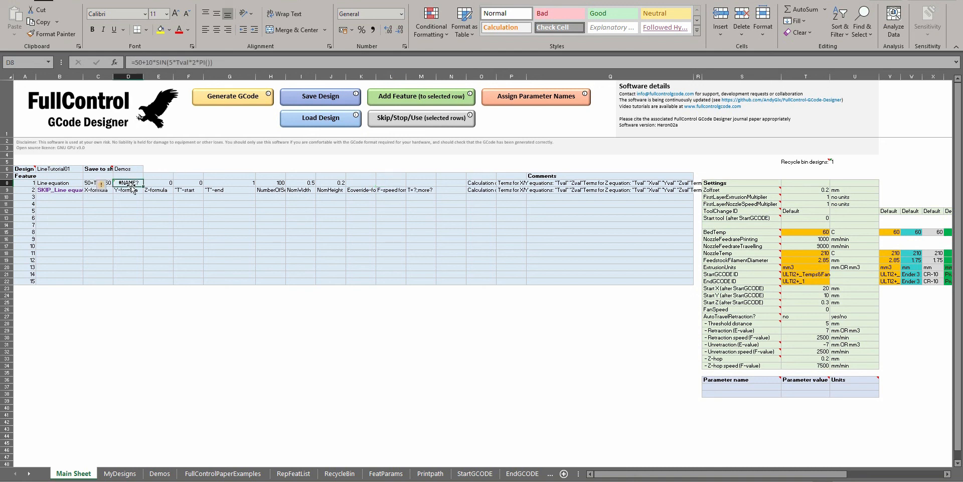
left_click_drag(213, 62, 154, 63)
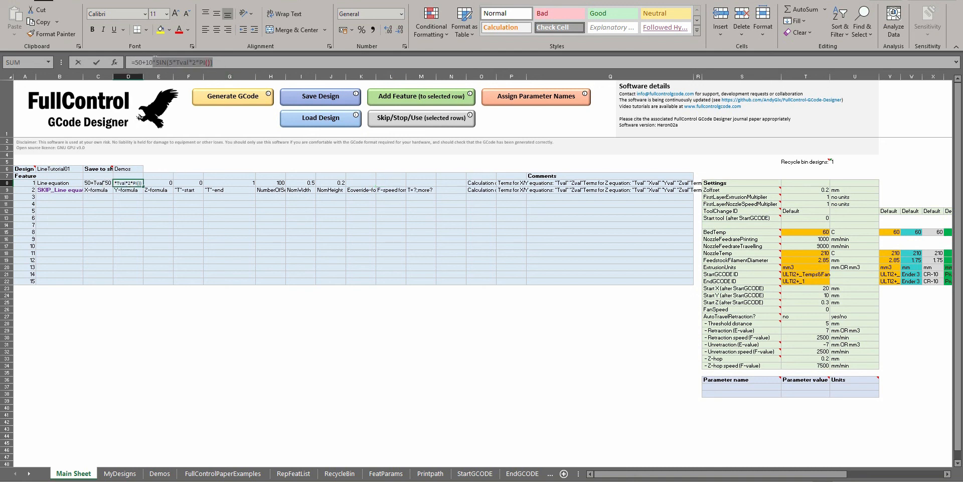
key("Return")
Enter =NozzleFeedratePrinting*SIN(5*Tval*2*PI()) as feature 1's F-speed formula, using the named printing feedrate setting and the copied sine term
left_click(387, 182)
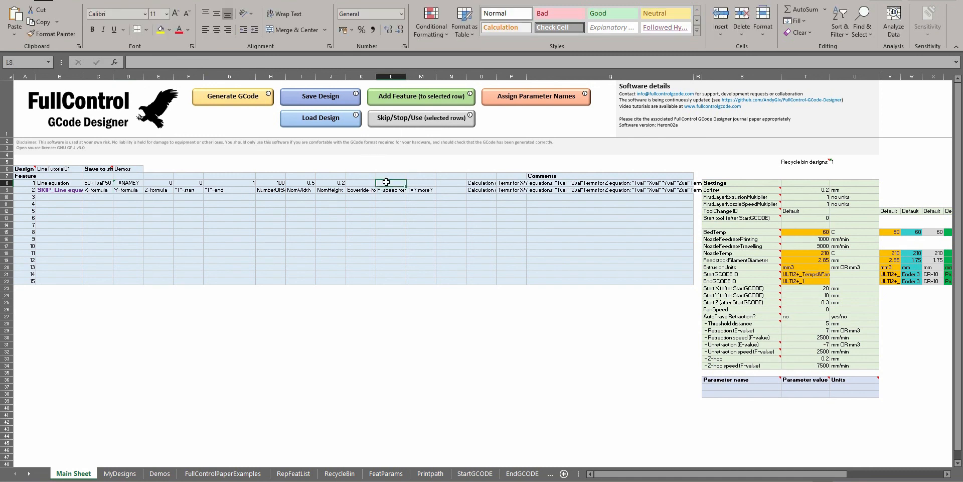
left_click(809, 238)
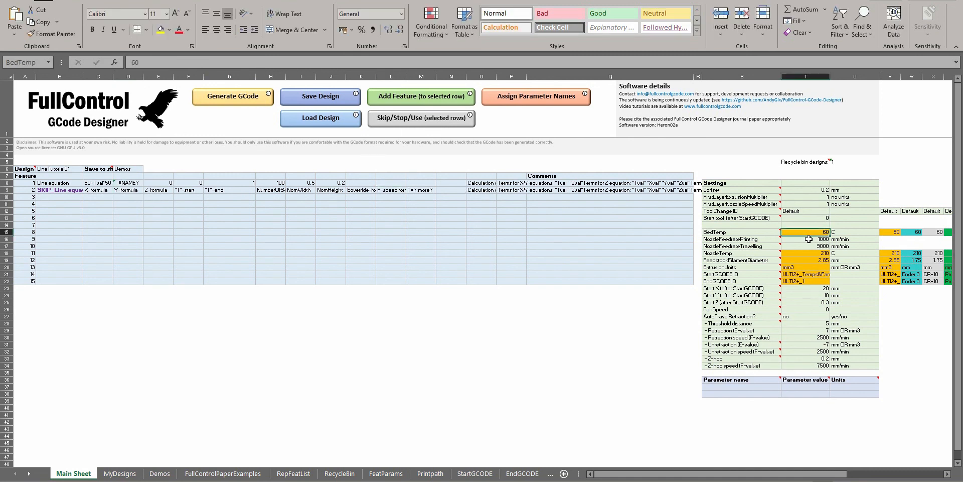
left_click(24, 63)
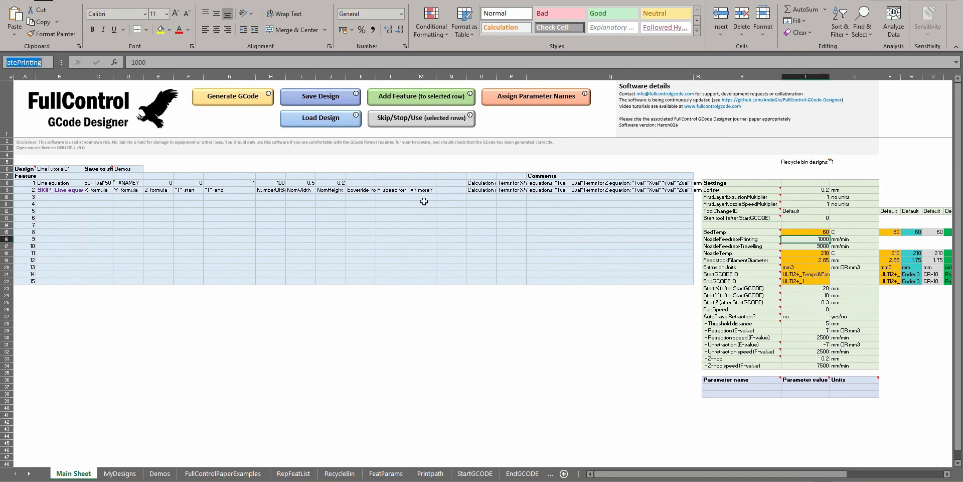
left_click(388, 175)
left_click(391, 184)
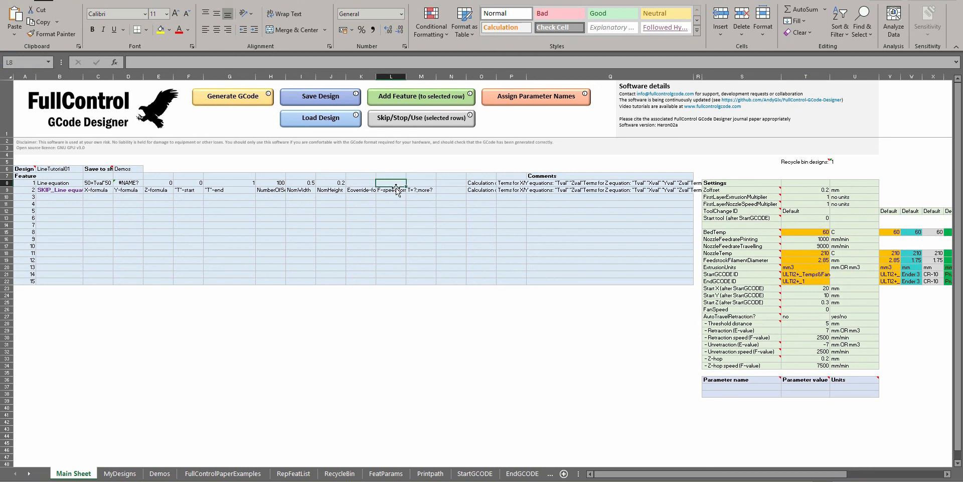
type("=nozz")
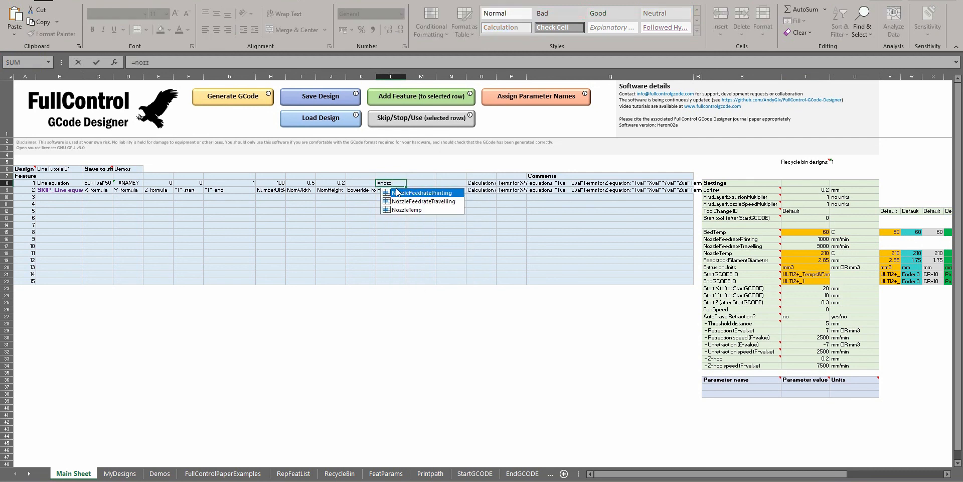
double_click(416, 194)
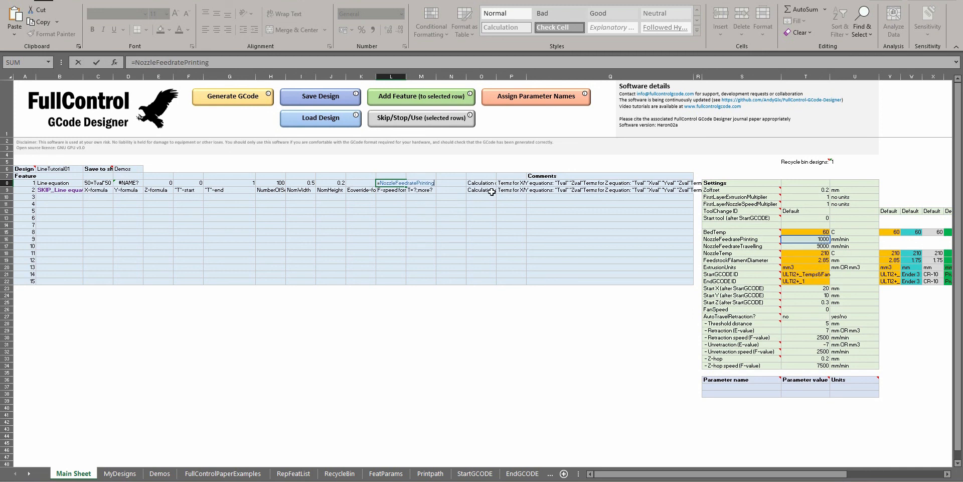
type("*SIN(5*Tval*2*PI())")
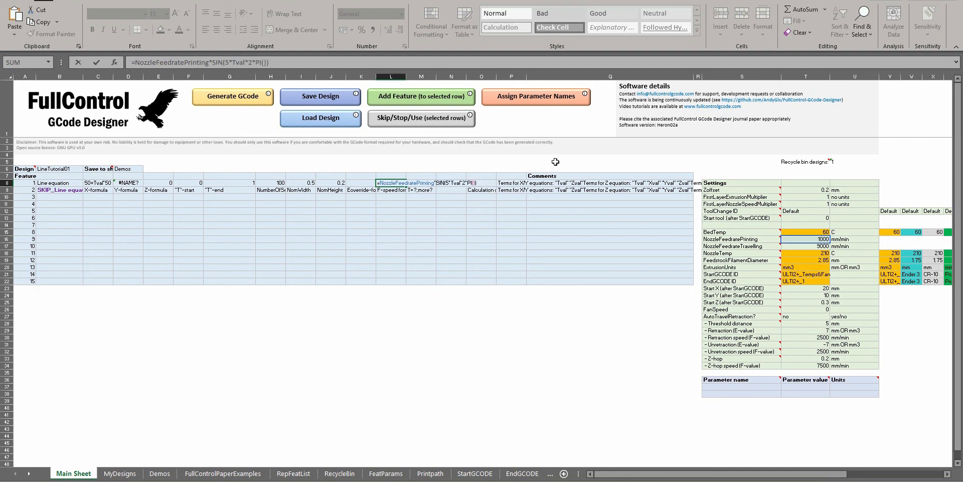
Wrap the sine term of the F-speed formula in ABS() and try to generate the GCode
key("Left")
key("Left")
key("Left")
key("Left")
key("Left")
key("Left")
key("Left")
key("Left")
key("Left")
key("Left")
key("Left")
key("Left")
key("Left")
key("Left")
key("Left")
key("Left")
key("Left")
key("Left")
type("ABS(")
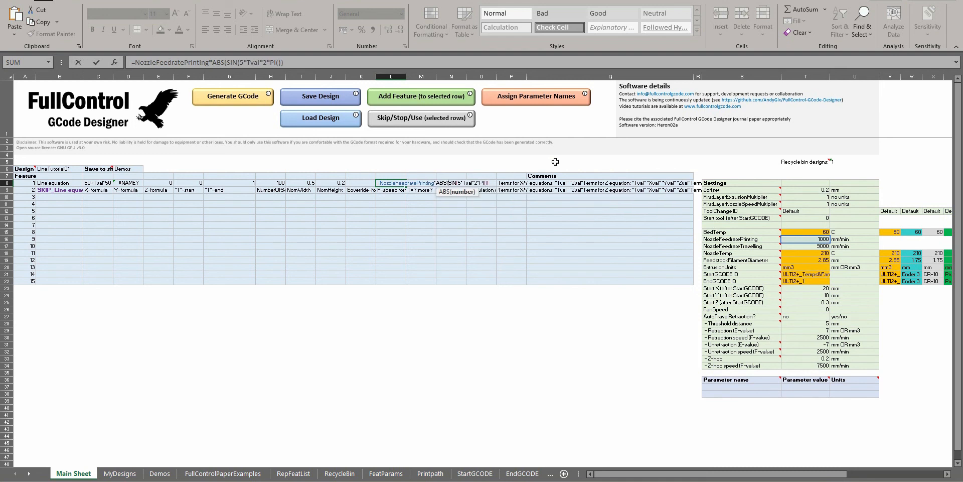
key("End")
type(")")
left_click(221, 97)
left_click(562, 280)
Replace Tval with Tmid in feature 1's F-speed formula, generate the GCode and replace the code in Repetier-Host's editor with it
double_click(392, 182)
left_click(478, 183)
key("BackSpace")
key("BackSpace")
key("BackSpace")
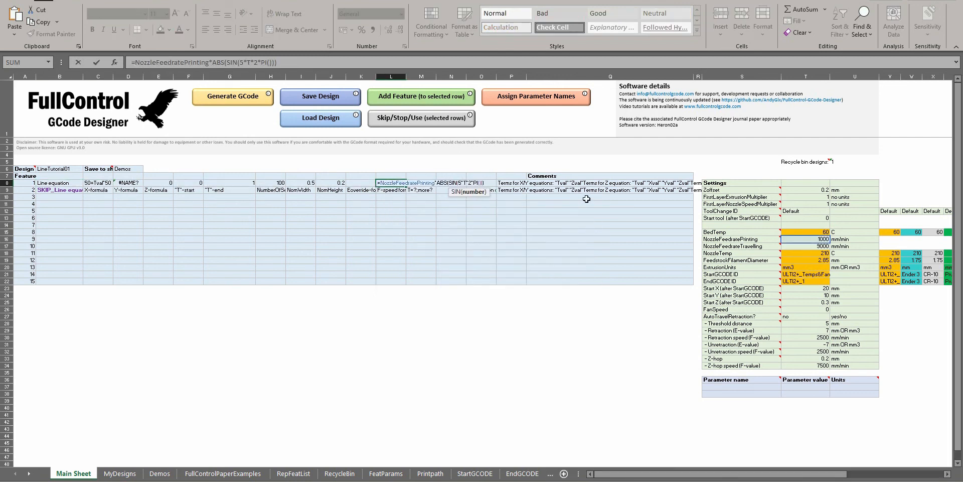
key("Return")
left_click(247, 102)
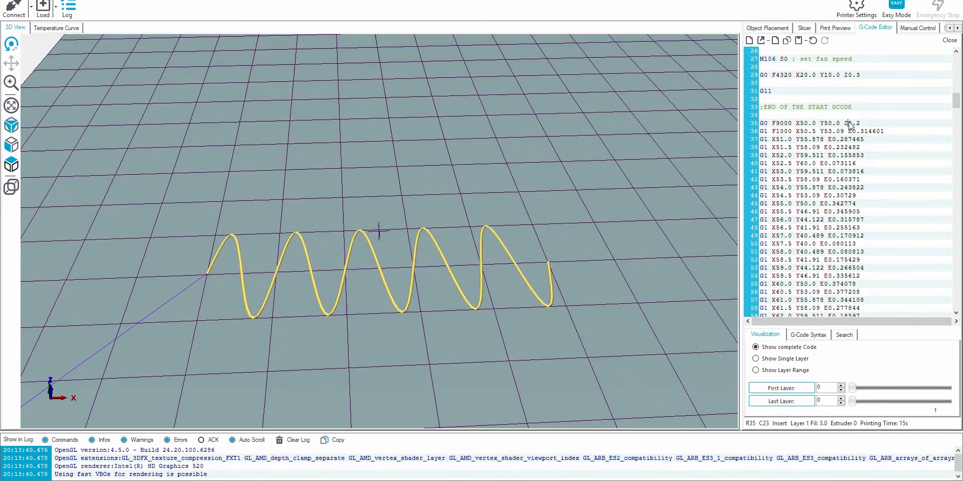
key("ctrl+a")
key("ctrl+v")
Examine the F-values of the moves around X80 and the speed colouring of the sine toolpath in the 3D view
scroll(836, 148, "up", 15)
left_click(876, 123)
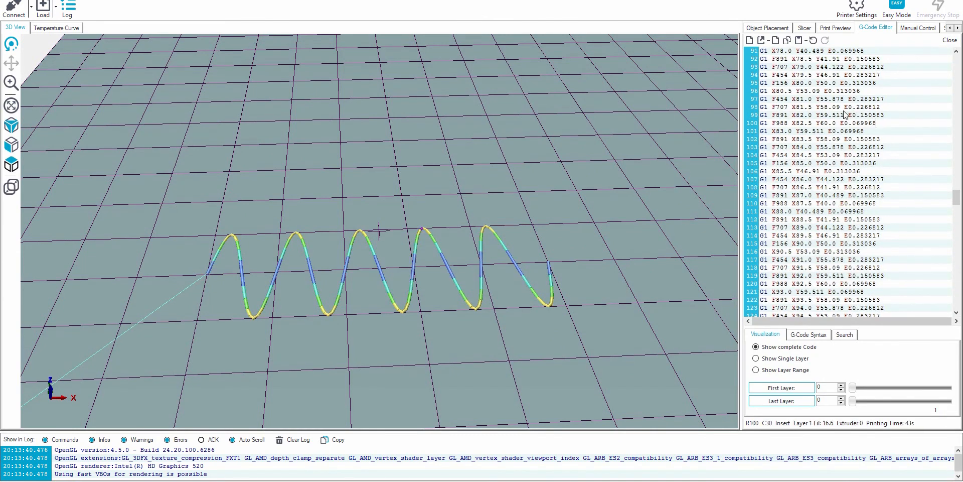
left_click(784, 91)
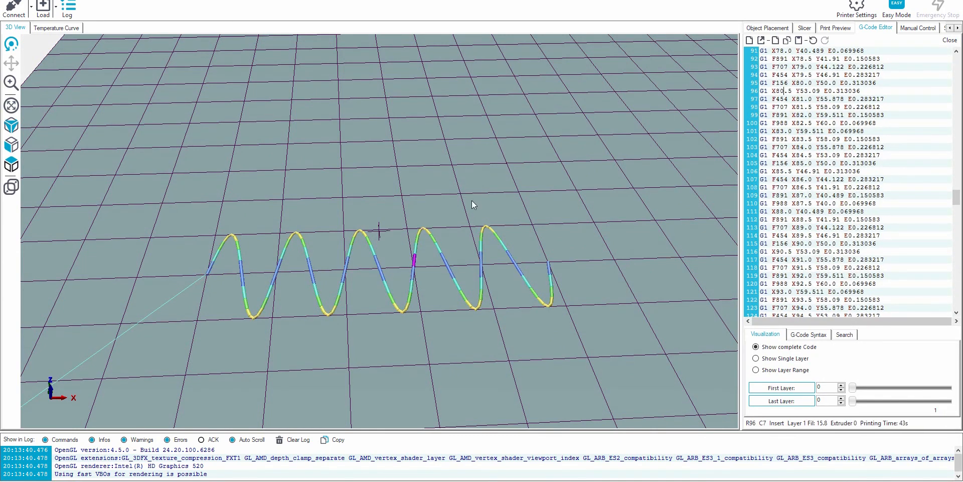
left_click_drag(364, 258, 386, 270)
left_click_drag(462, 242, 456, 258)
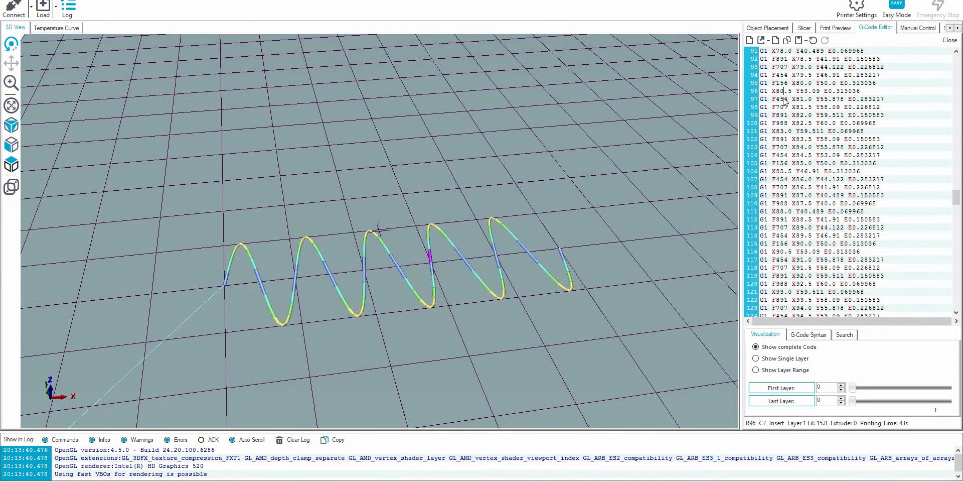
Step back and forth through the moves around X80 to X83, comparing each F-value with its highlighted toolpath segment
scroll(808, 101, "up", 2)
key("Down")
key("Down")
key("Down")
key("Down")
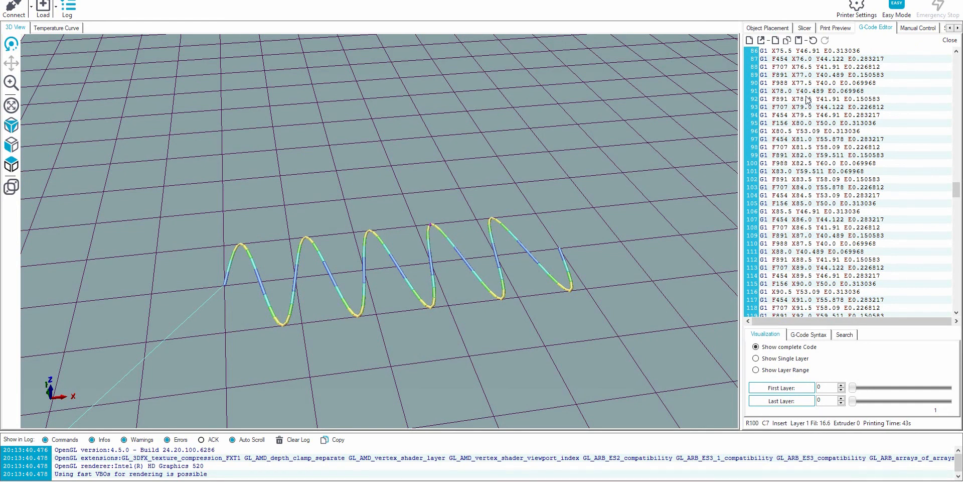
key("Down")
key("Down")
key("Down")
key("Down")
key("Down")
key("Up")
key("Up")
key("Up")
key("Up")
key("Up")
key("Down")
key("Down")
key("Down")
key("Down")
key("Down")
key("Down")
key("Up")
key("Up")
key("Up")
key("Up")
key("Up")
key("Up")
key("Up")
key("Up")
key("Up")
Step down through the moves from X81.5 to X85 to compare their F-values with the highlighted toolpath segments
key("Down")
key("Down")
key("Down")
key("Down")
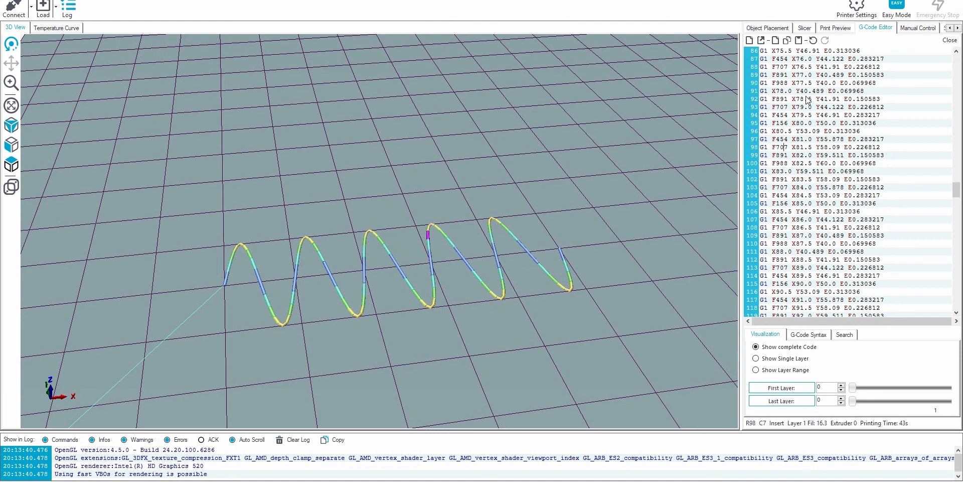
key("Down")
key("Down")
key("Down")
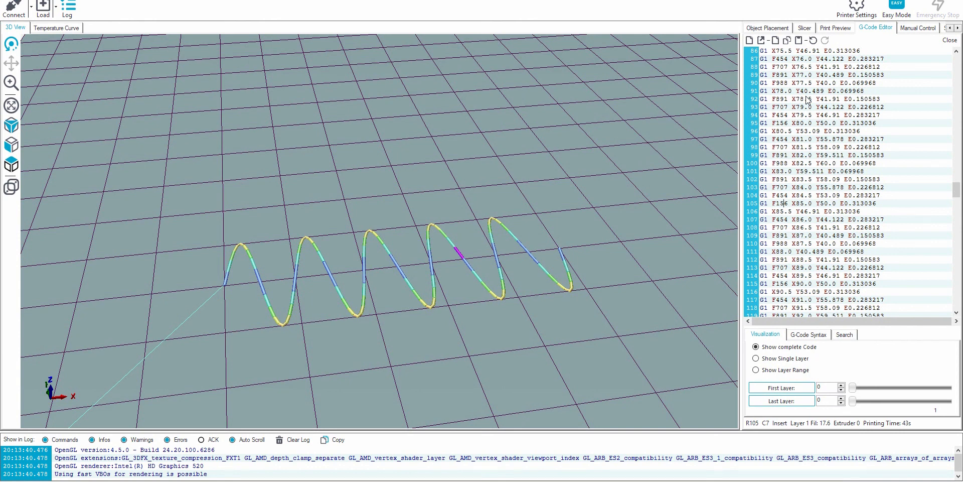
Switch to the FullControl workbook and add a Repeat rule of type OffsetLinearMaths as feature 3
key("alt+Tab")
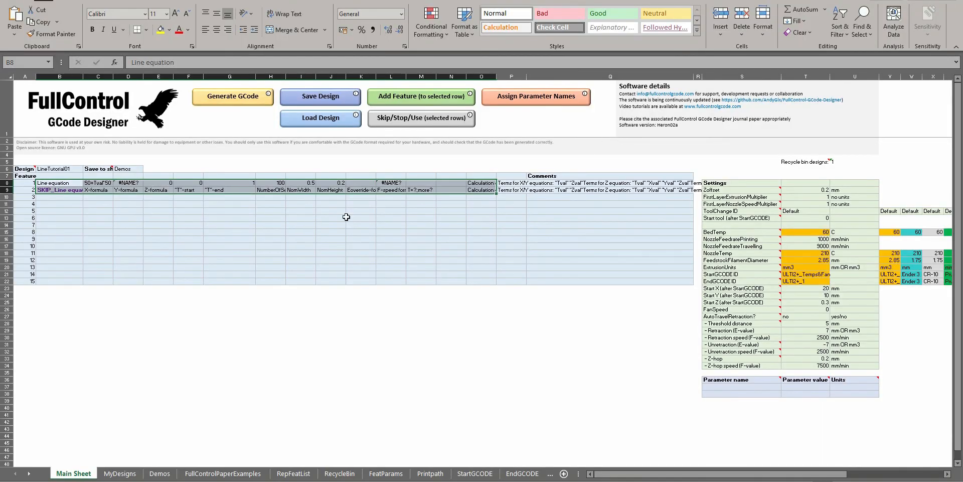
left_click(364, 212)
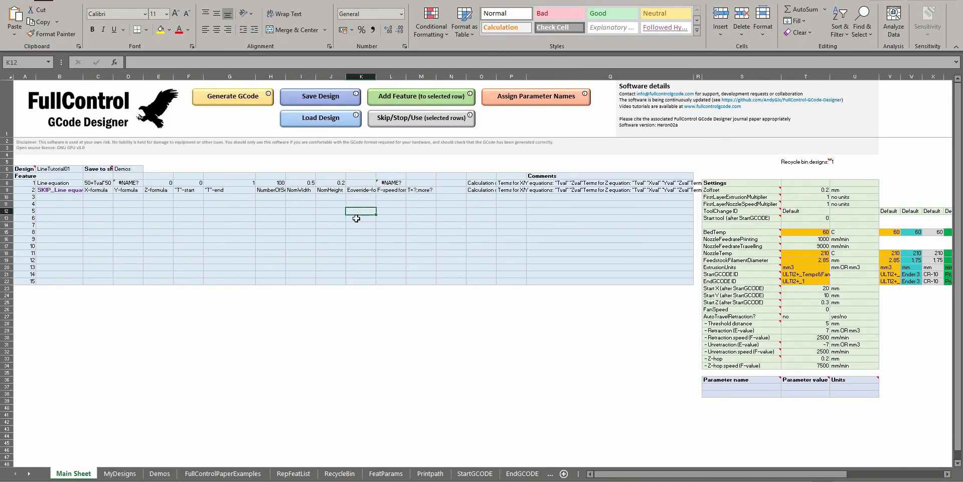
left_click(230, 190)
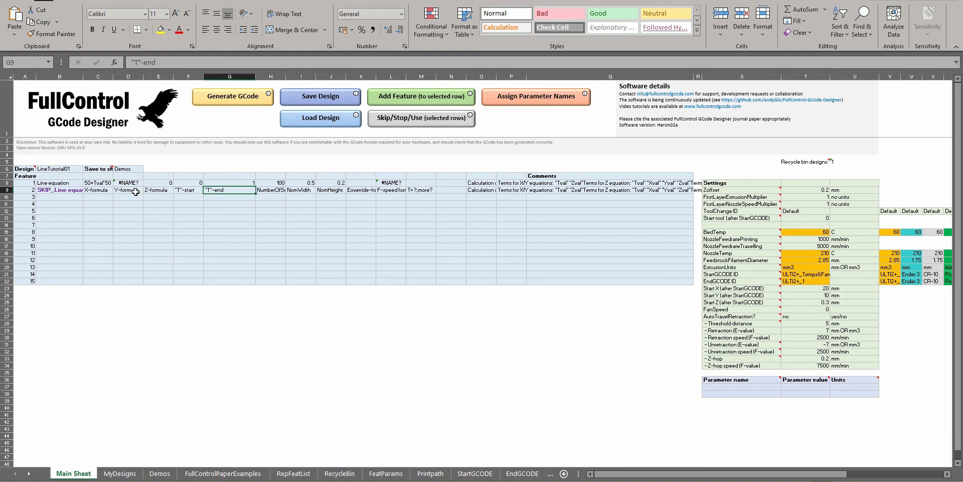
left_click(93, 196)
left_click(425, 104)
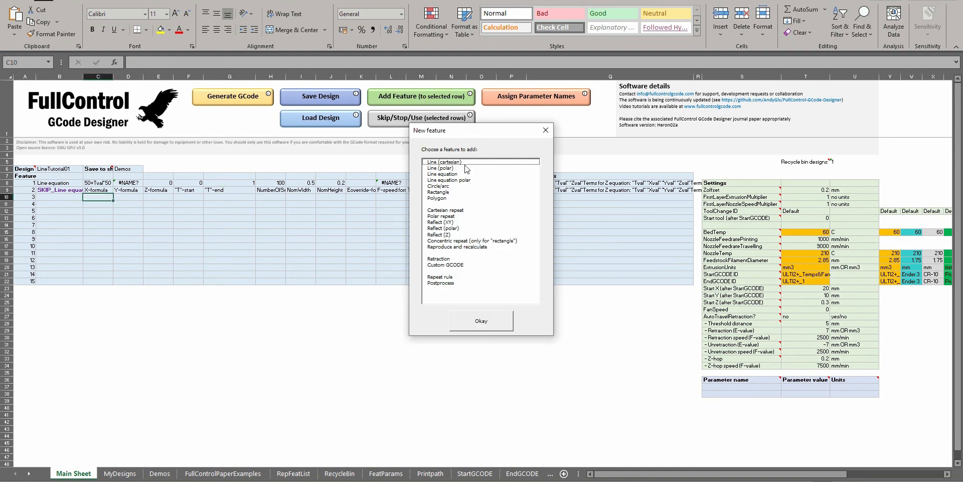
double_click(445, 279)
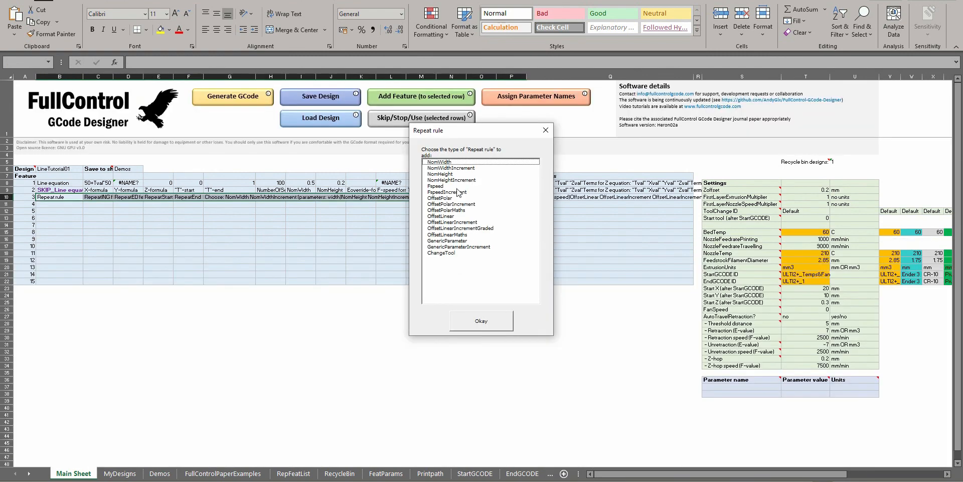
left_click(463, 234)
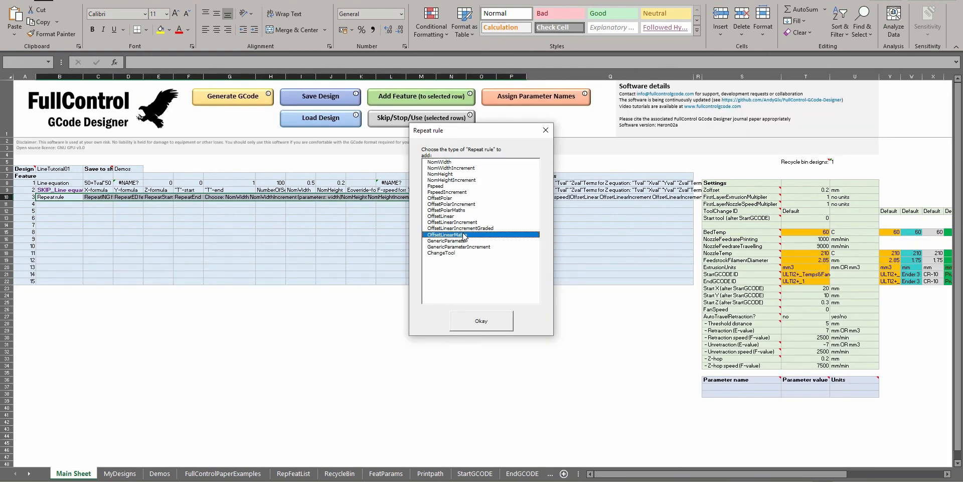
left_click(457, 210)
left_click(462, 236)
double_click(463, 236)
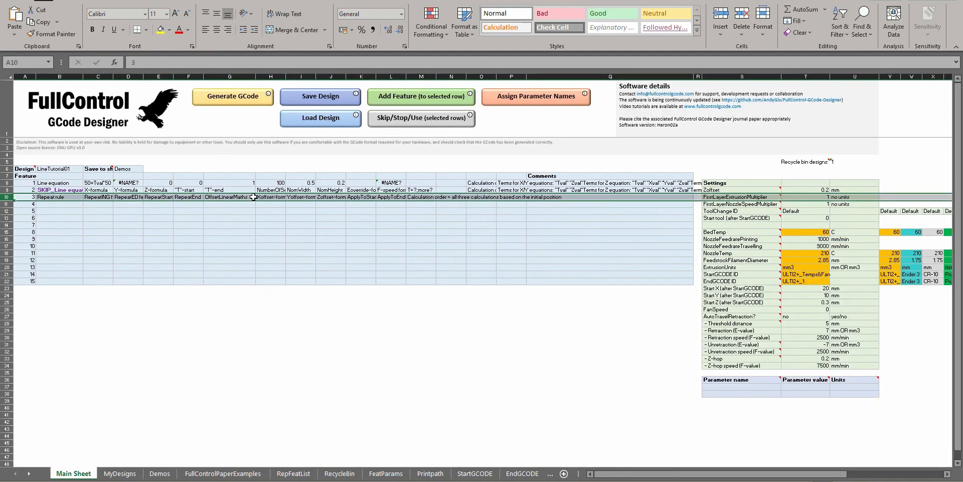
Review the Repeat rule's Y- and Z-offset formula fields and its calculation order note
left_click(310, 198)
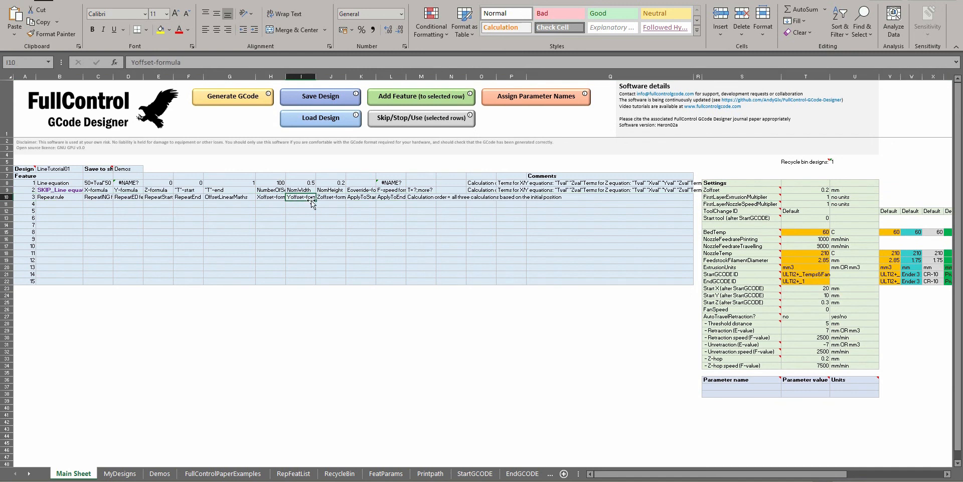
left_click(323, 198)
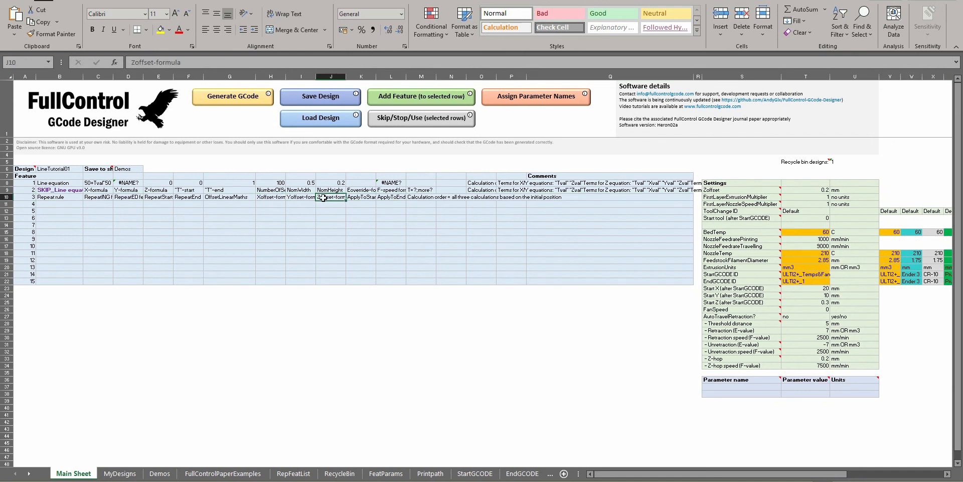
left_click(302, 196)
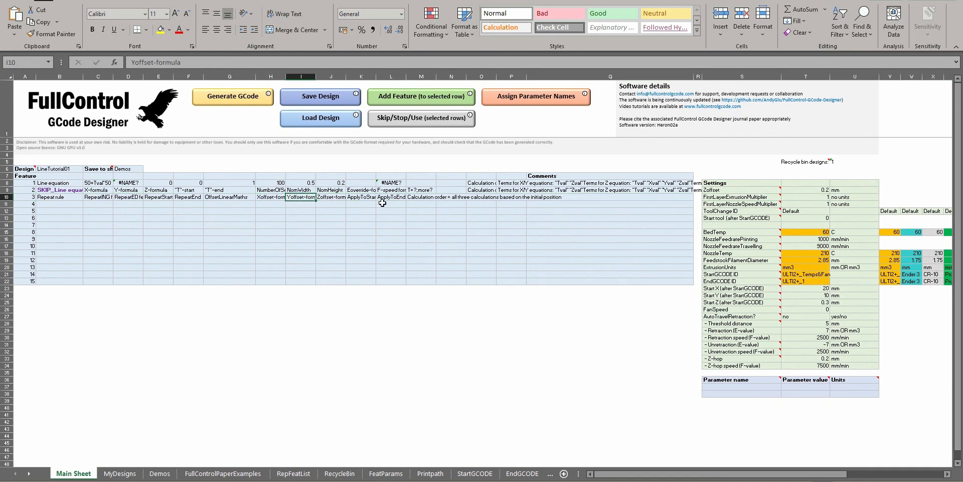
left_click(416, 198)
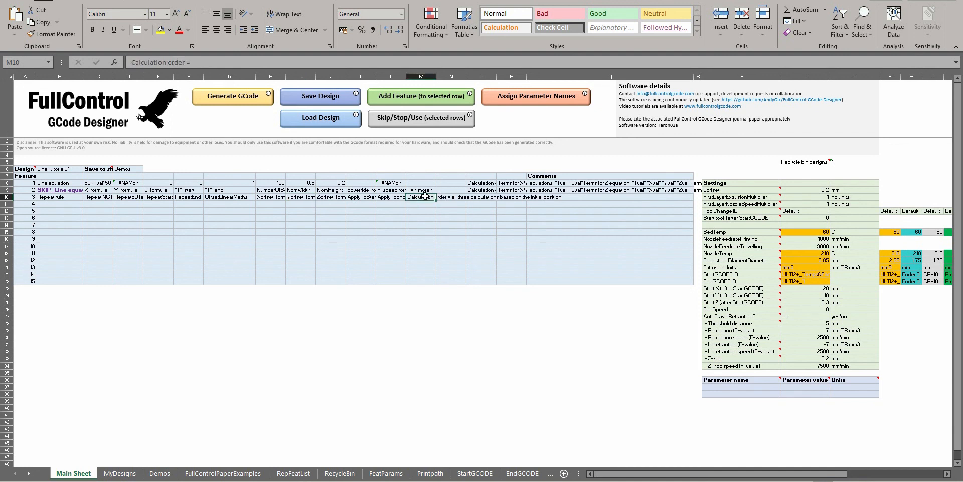
double_click(426, 196)
key("Escape")
left_click(446, 183)
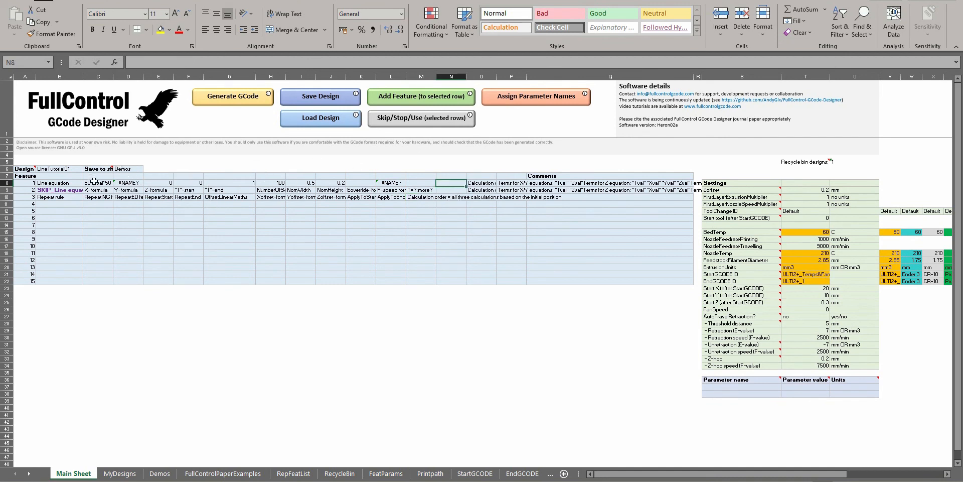
Clear the Repeat rule and all its parameters from feature row 3
left_click_drag(73, 197, 147, 197)
left_click(147, 197)
left_click_drag(80, 198, 487, 198)
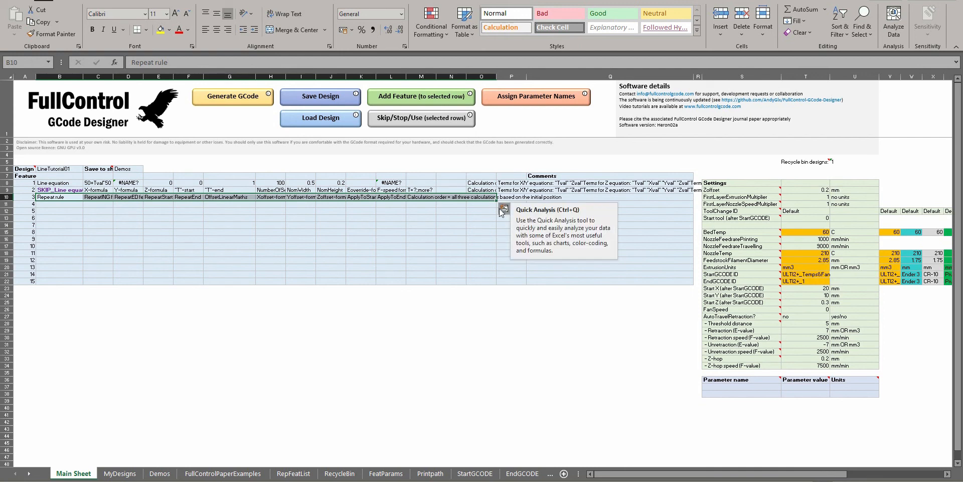
key("Delete")
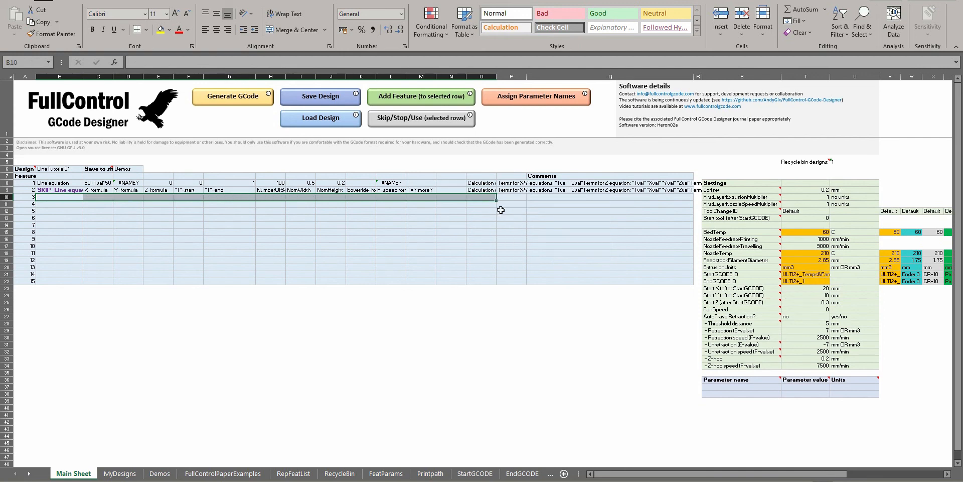
Add a Reproduce and recalculate feature in feature row 4
left_click(391, 205)
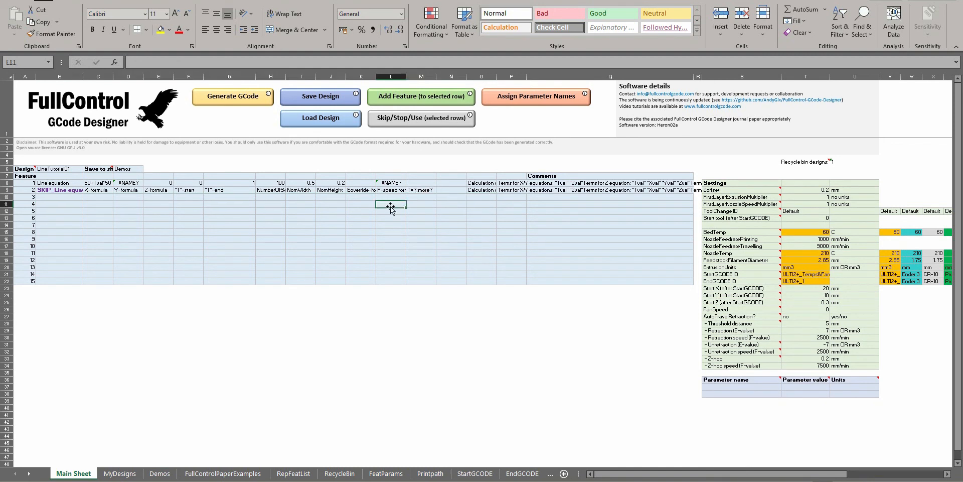
left_click(422, 100)
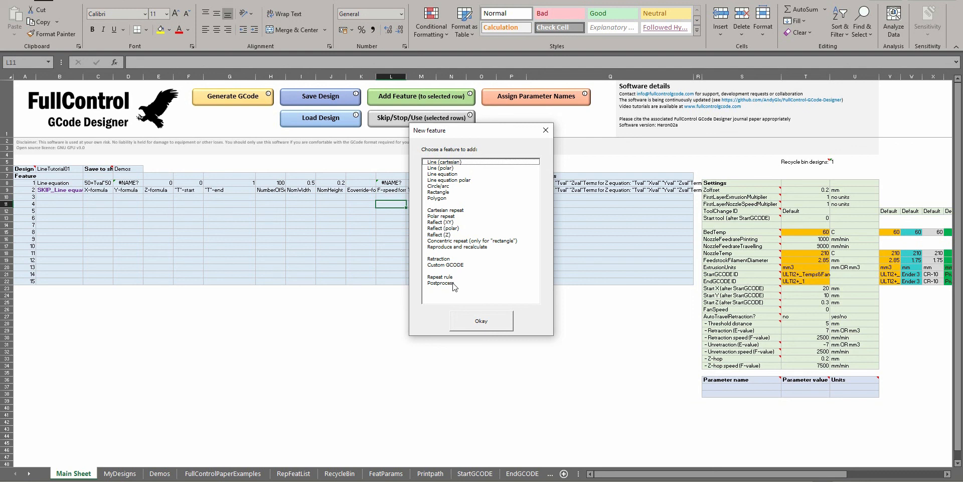
left_click(458, 247)
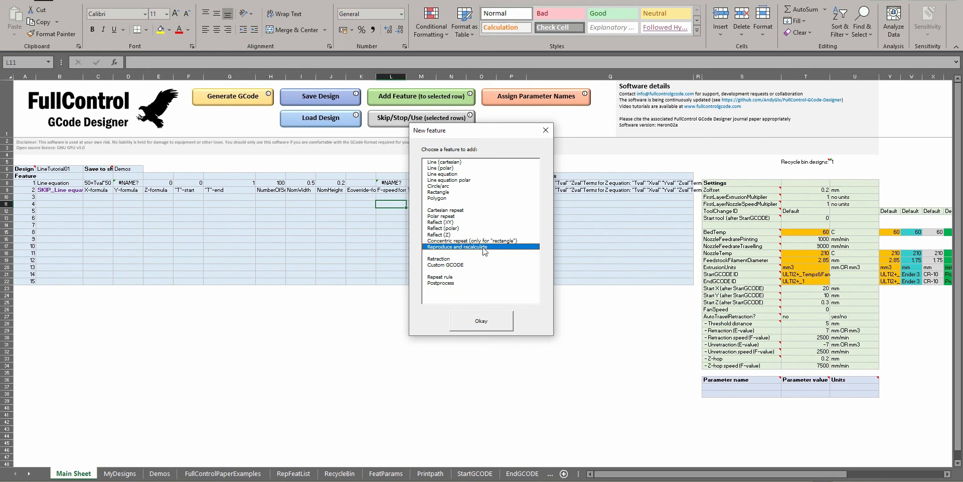
left_click(453, 210)
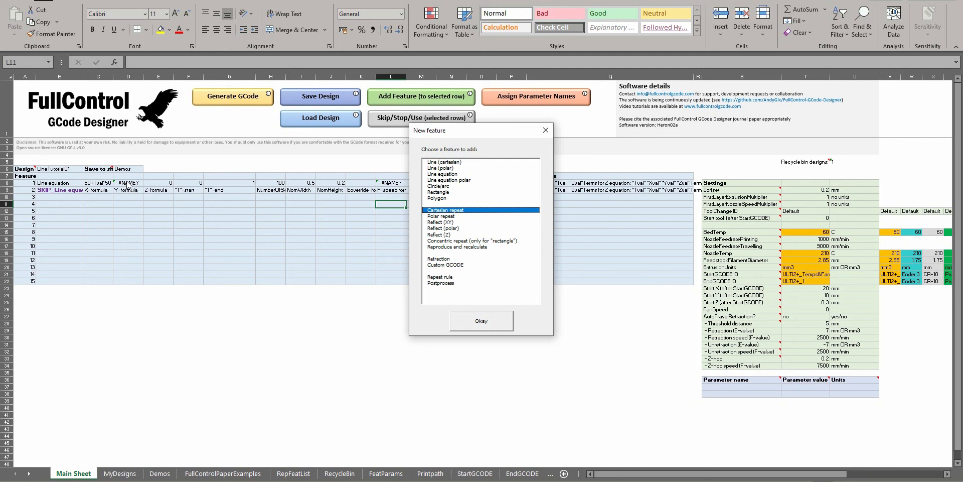
left_click(459, 246)
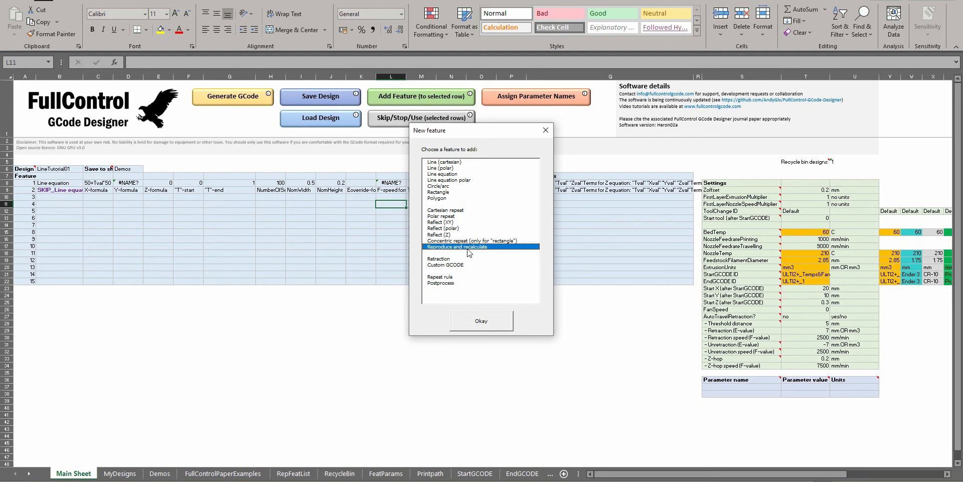
double_click(468, 247)
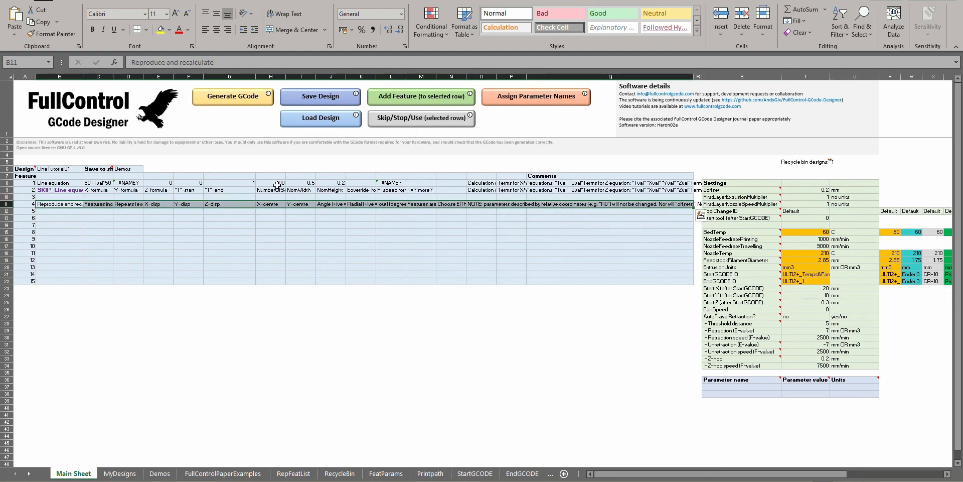
Copy the Reproduce and recalculate feature into feature row 3 and clear it from row 4
left_click(75, 197)
key("ctrl+v")
left_click_drag(69, 205, 514, 213)
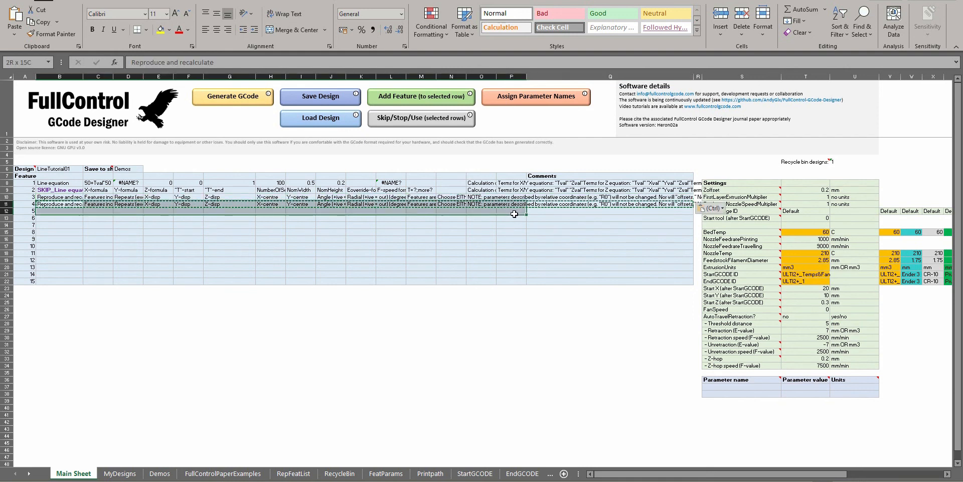
key("Delete")
Review feature 1's Y-formula and the comment listing the terms allowed in the X/Y equations
left_click(151, 190)
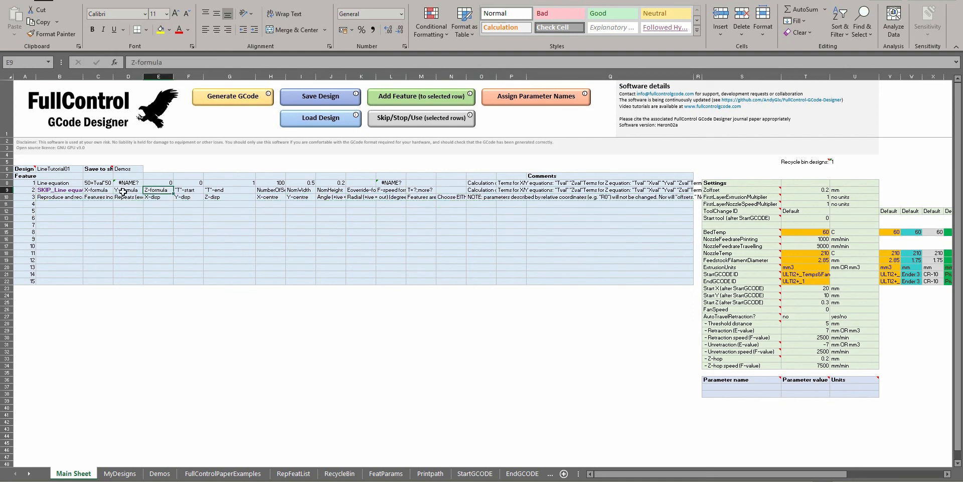
left_click(123, 192)
double_click(128, 184)
left_click(221, 63)
left_click(146, 62)
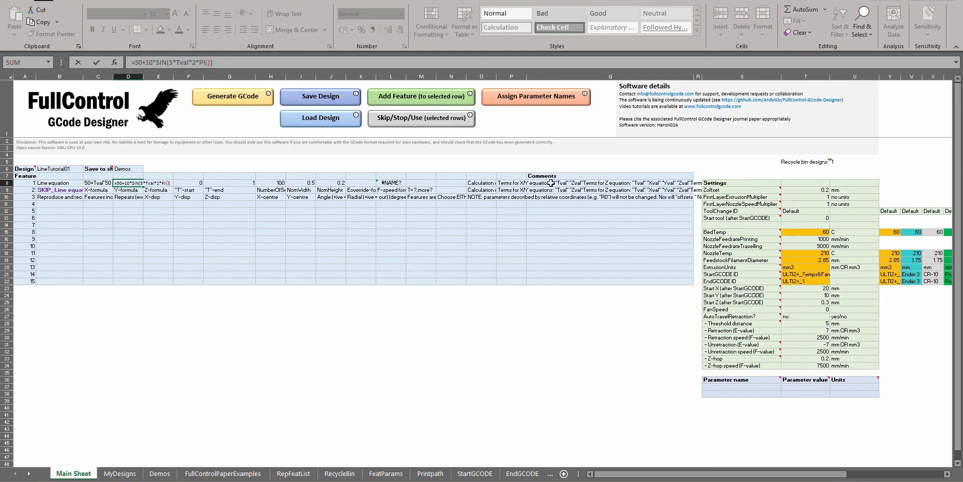
left_click(508, 182)
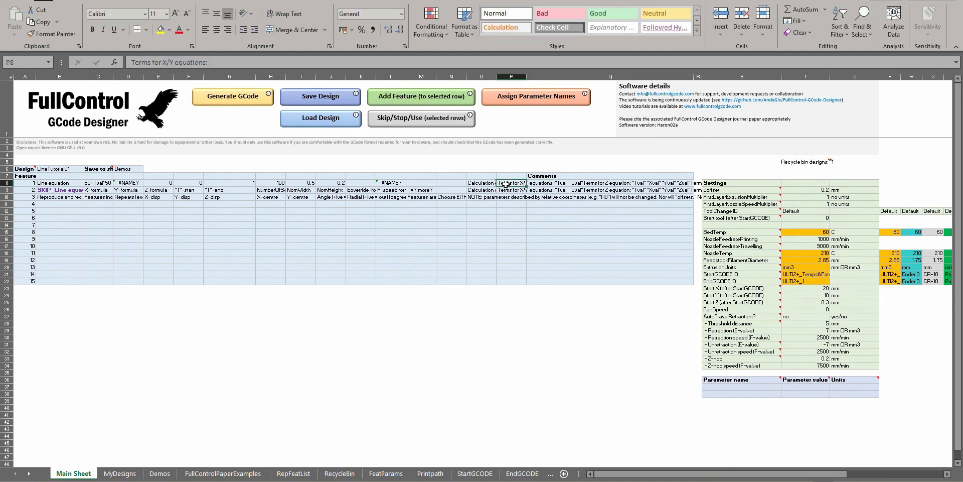
double_click(507, 183)
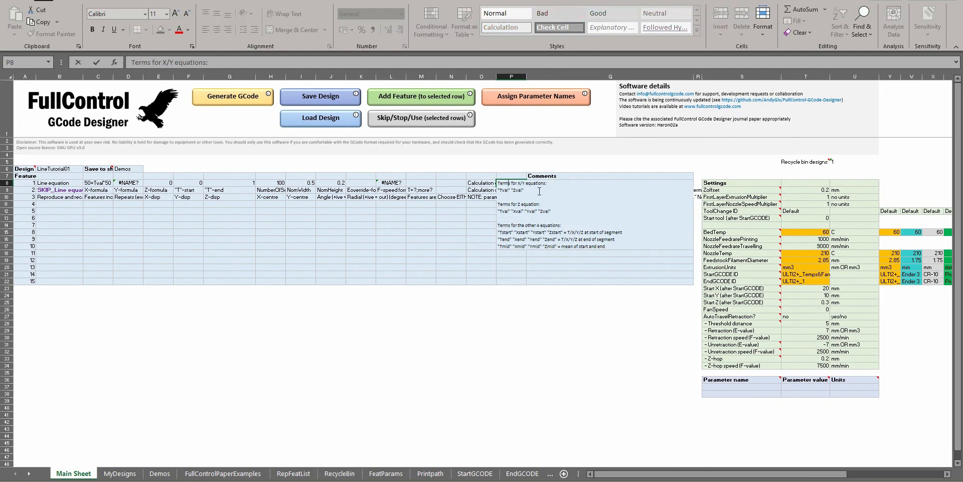
key("Escape")
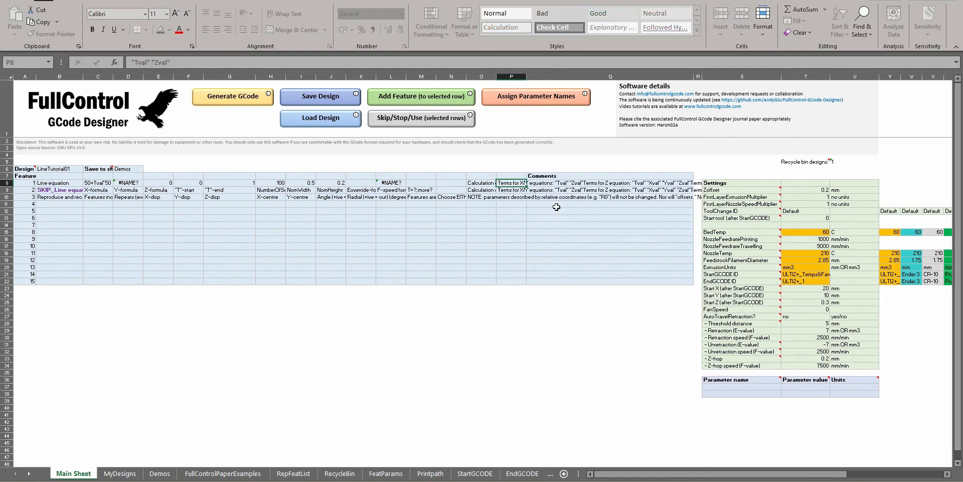
Replace the sine amplitude in feature 1's Y-formula with Zval, making it =50+Zval*SIN(5*Tval*2*PI())
left_click(139, 183)
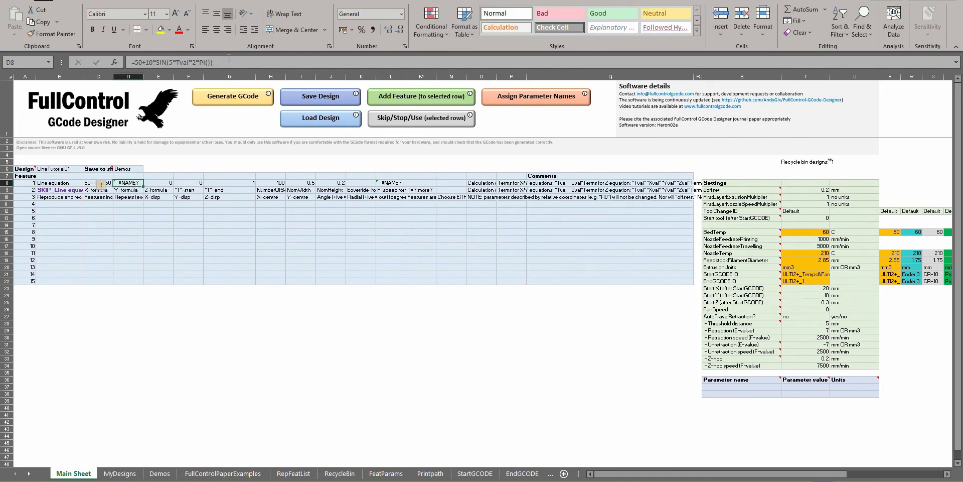
left_click(211, 63)
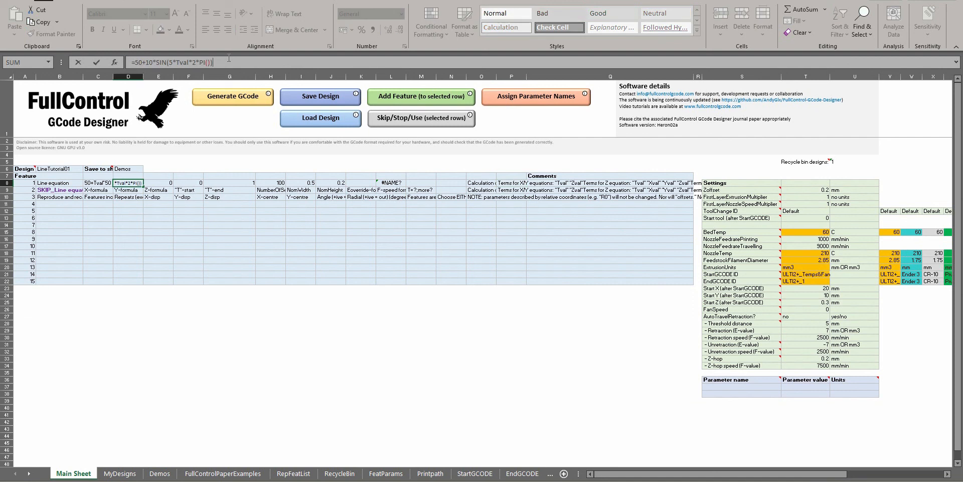
left_click(146, 63)
left_click(175, 63)
left_click(149, 62)
type("*")
type("Zval")
key("BackSpace")
key("BackSpace")
key("BackSpace")
left_click_drag(166, 61, 236, 53)
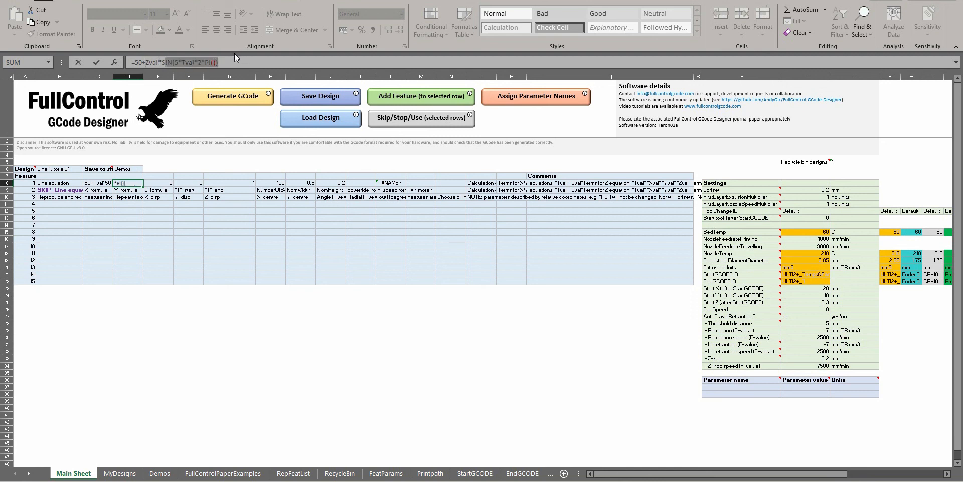
left_click(223, 62)
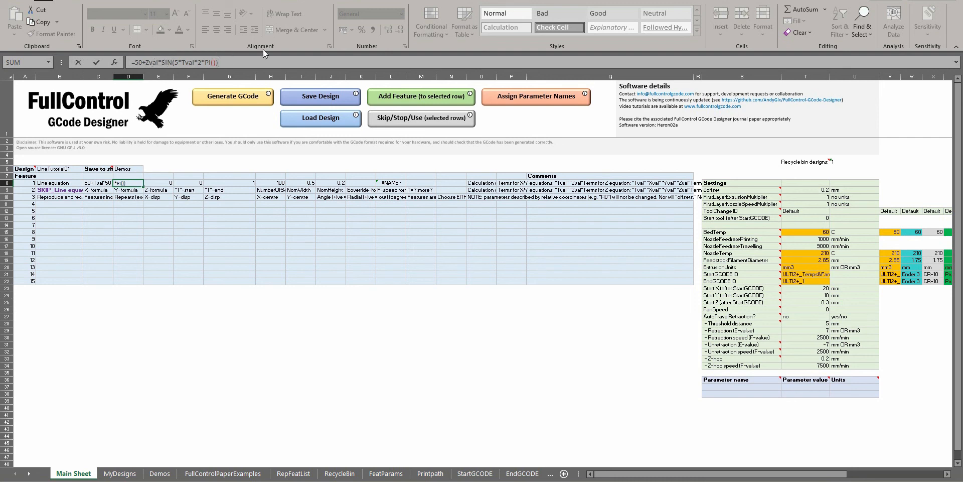
key("Return")
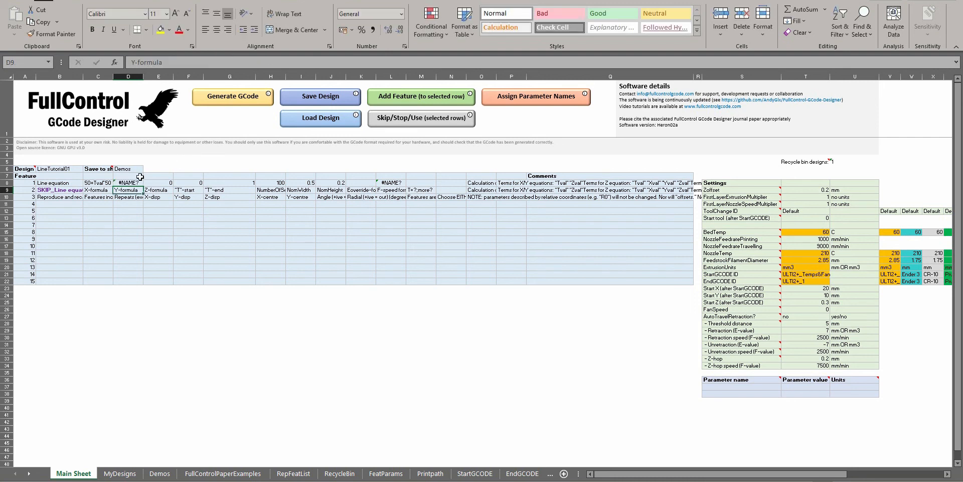
Skip the Reproduce and recalculate feature, and load the newly generated GCode into Repetier-Host's editor to inspect the toolpath
left_click(120, 198)
left_click(382, 108)
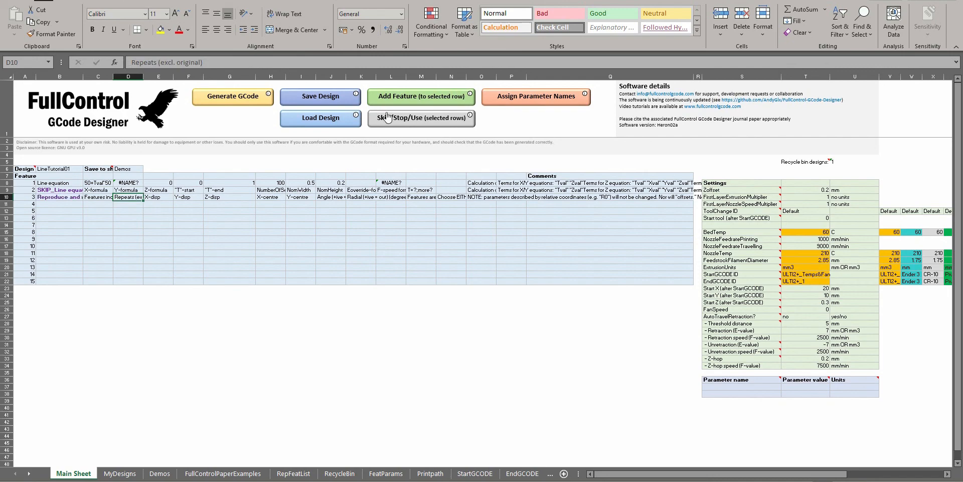
left_click(212, 100)
key("Return")
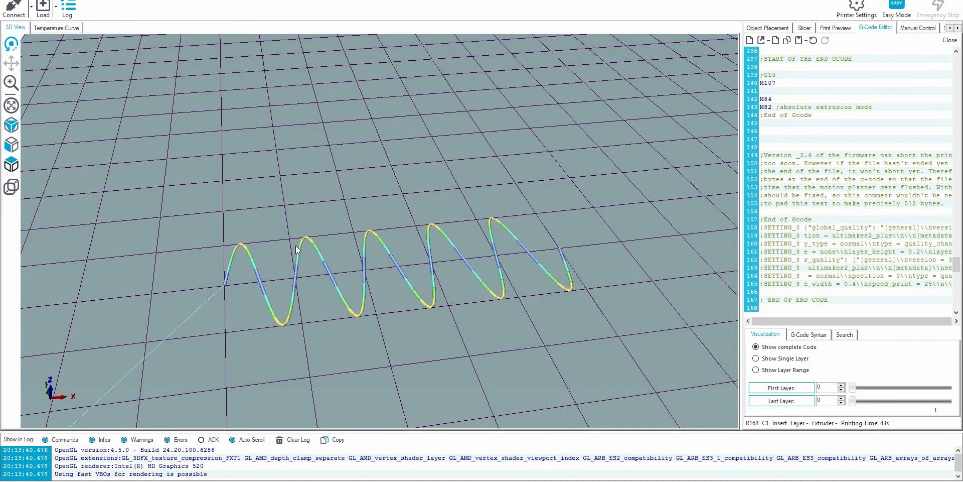
left_click_drag(413, 271, 297, 298)
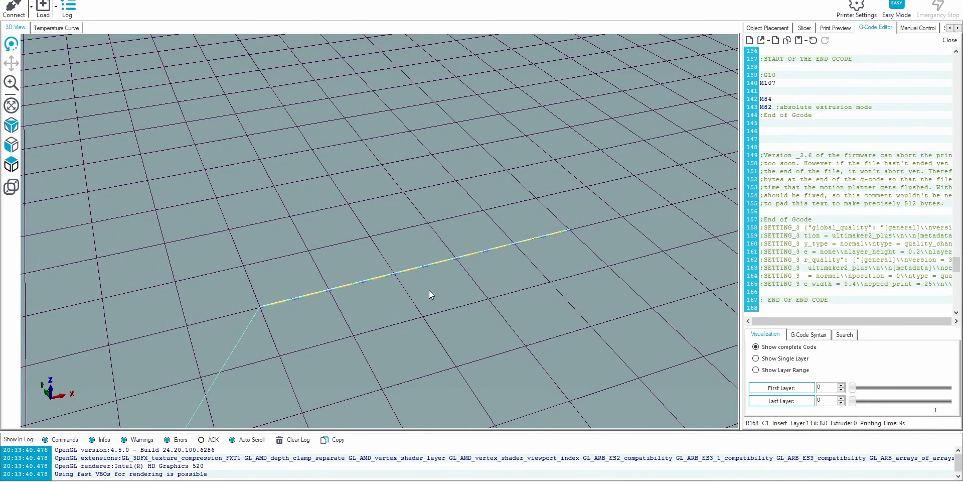
Generate the GCode for the Zval line equation and replace the code in Repetier-Host's editor with it
left_click_drag(429, 290, 433, 266)
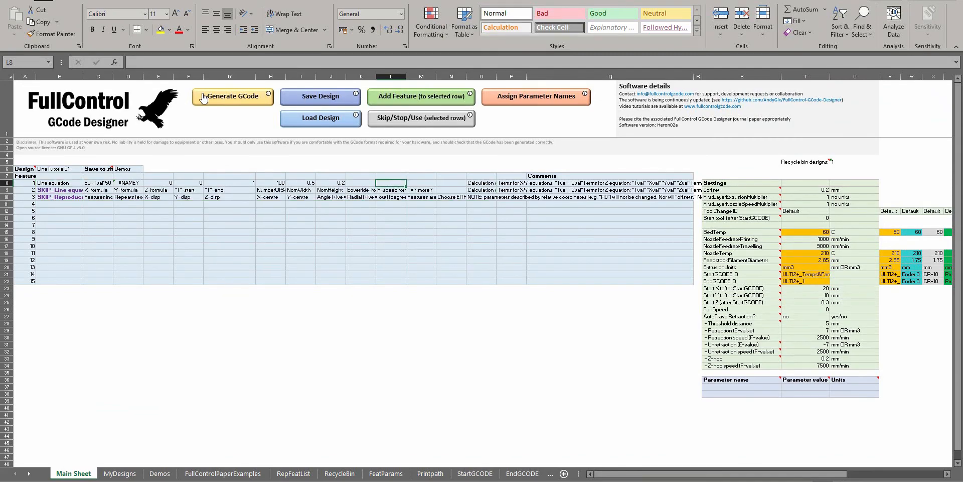
left_click(207, 98)
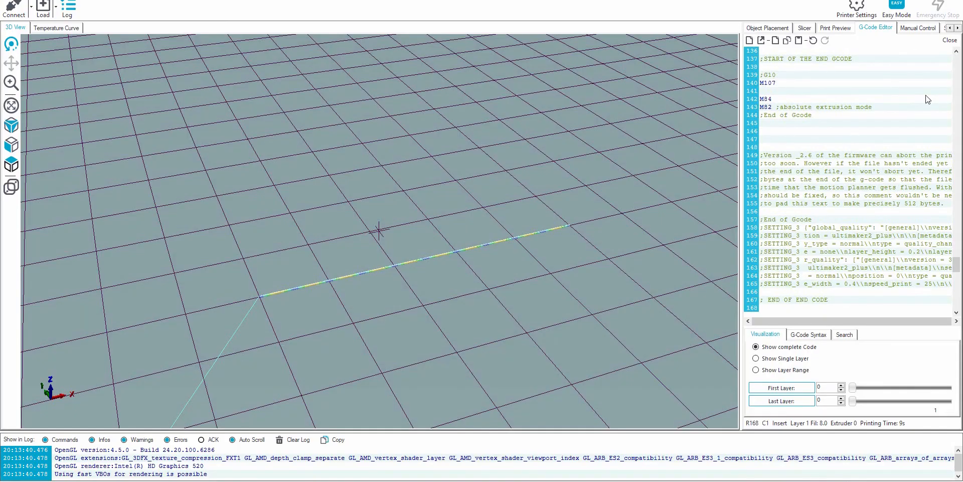
left_click(899, 113)
key("ctrl+a")
key("ctrl+v")
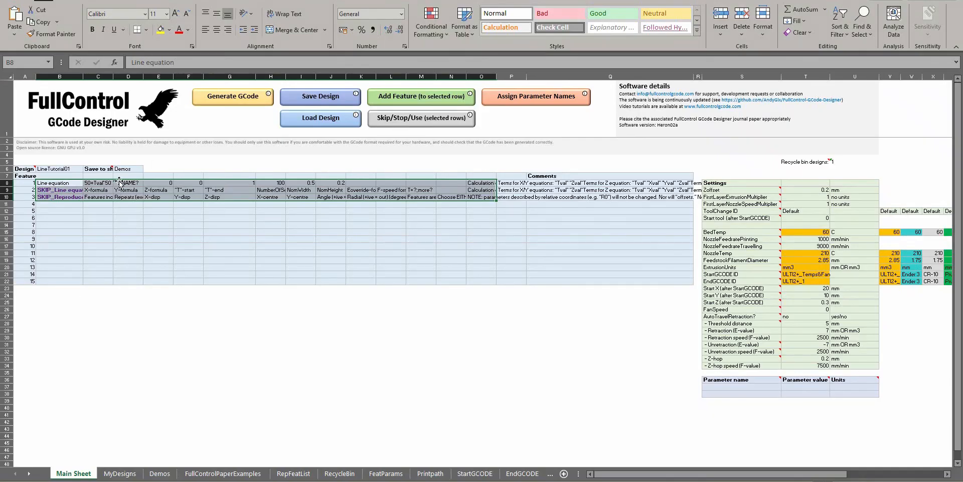
Back in FullControl GCode Designer, review the Zval term in feature 1's Y-formula
left_click(121, 183)
left_click(151, 59)
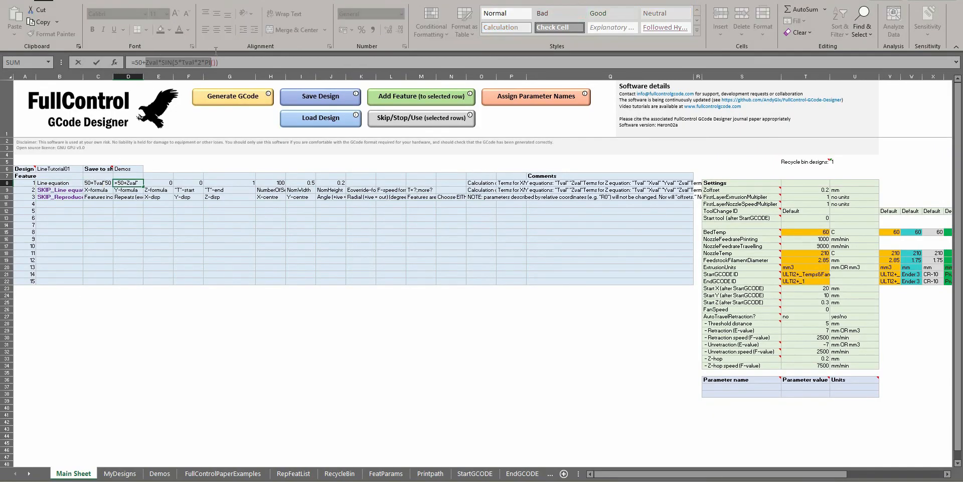
double_click(155, 61)
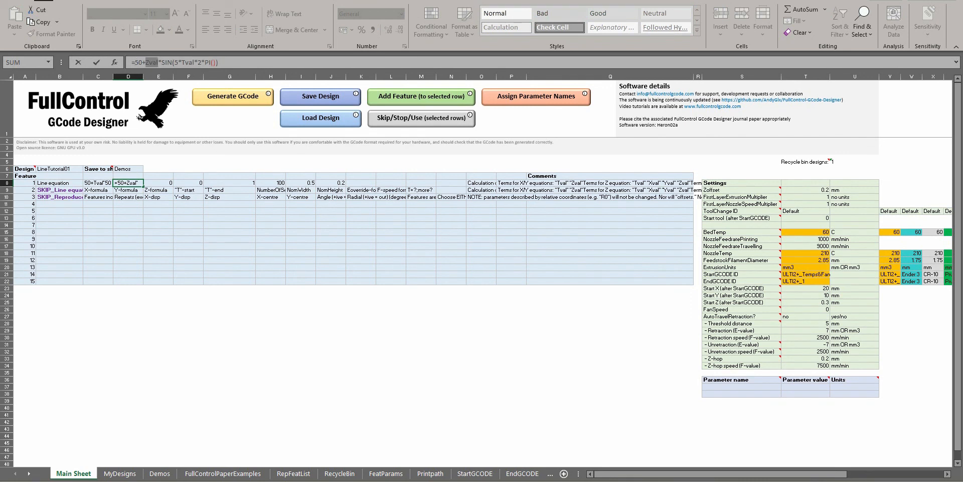
key("Return")
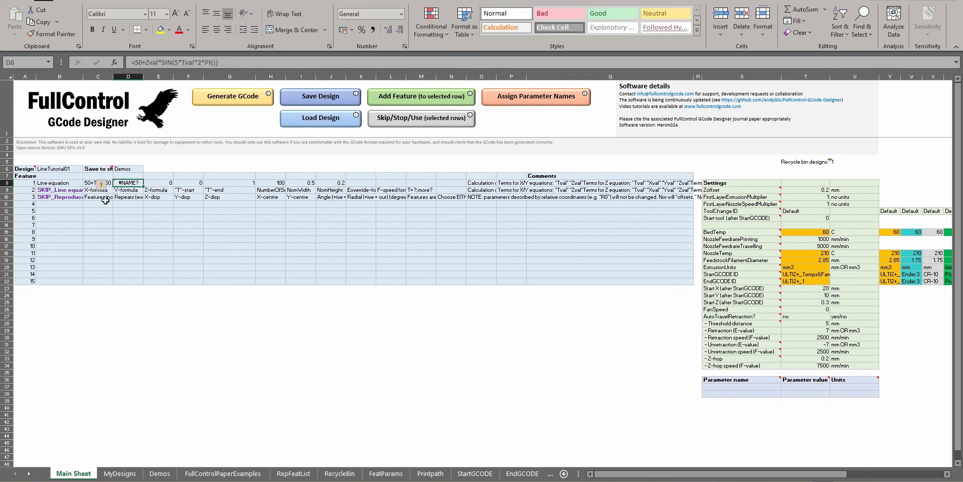
Add a Cartesian repeat feature in feature row 4 and set its repeated feature to 1
left_click(98, 203)
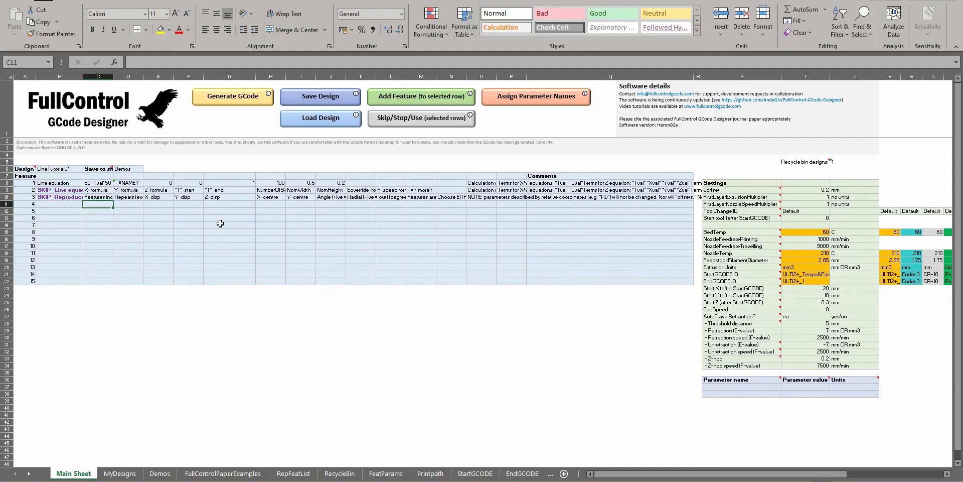
left_click(401, 95)
double_click(445, 209)
left_click(98, 203)
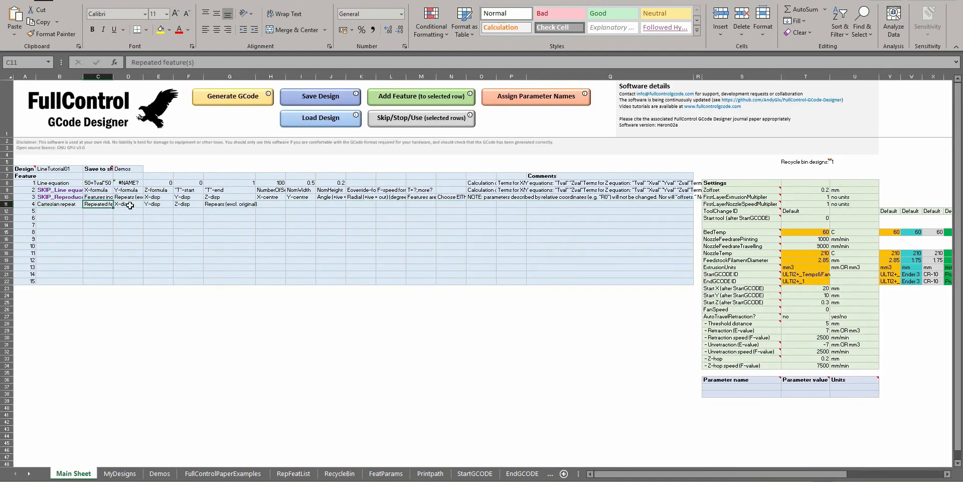
type("1")
Set the Cartesian repeat's X-disp to 0, Y-disp to 0 and Z-disp to 0.2
left_click(148, 203)
left_click(133, 204)
type("0")
key("Tab")
type("0")
key("Tab")
type("0.2")
key("Tab")
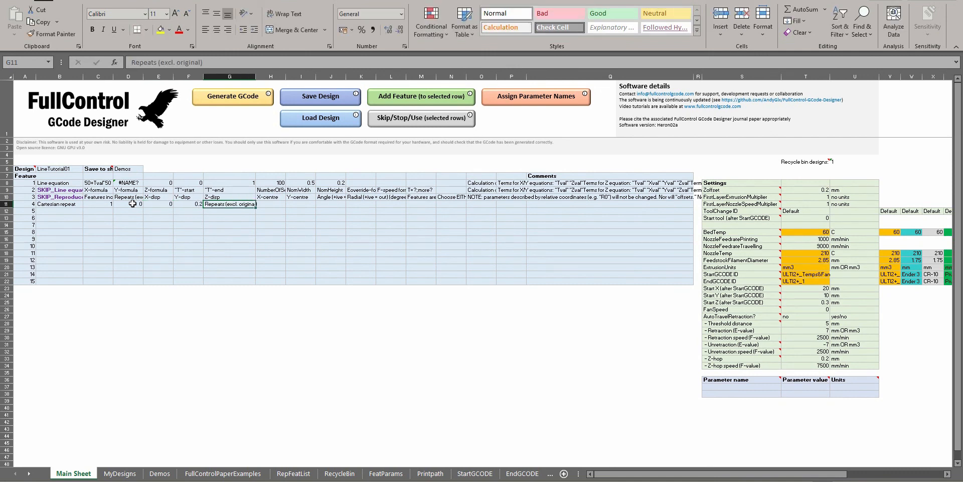
Set the Cartesian repeat's number of repeats, excluding the original, to 49
type("5")
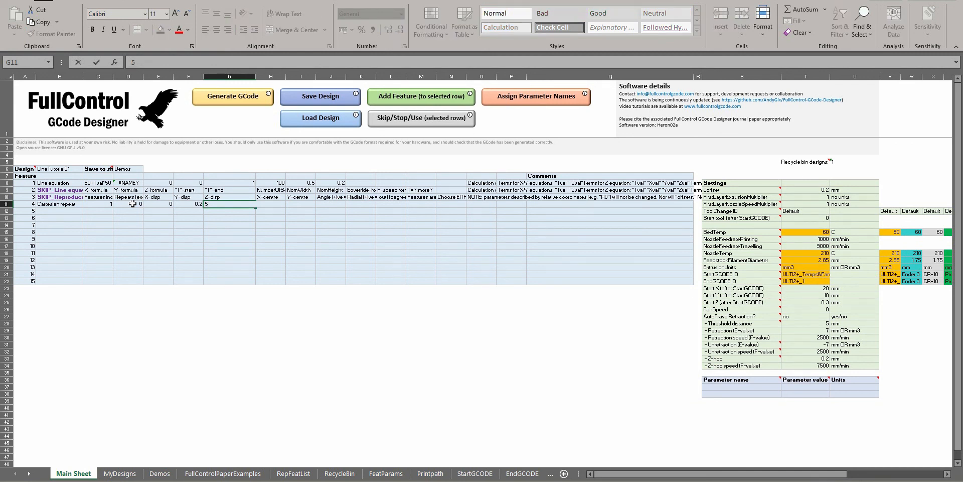
type("0")
key("Return")
left_click(211, 203)
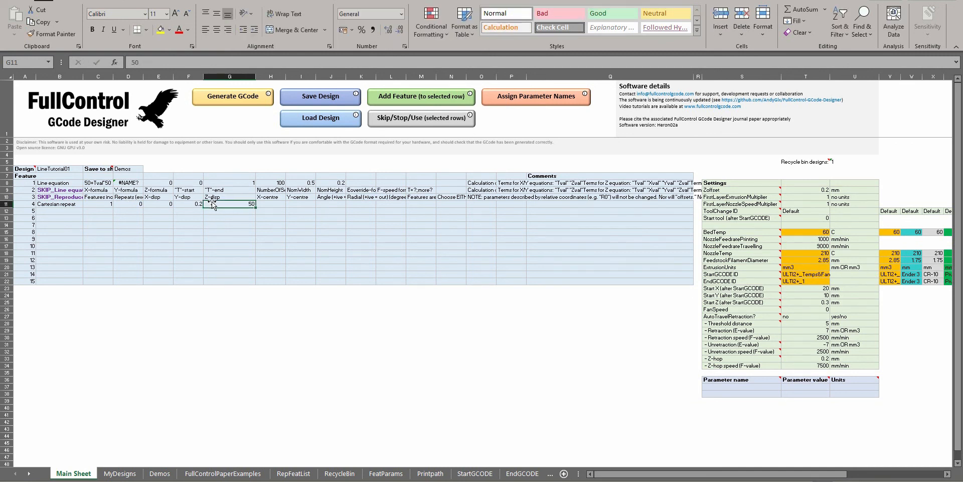
type("49")
key("Return")
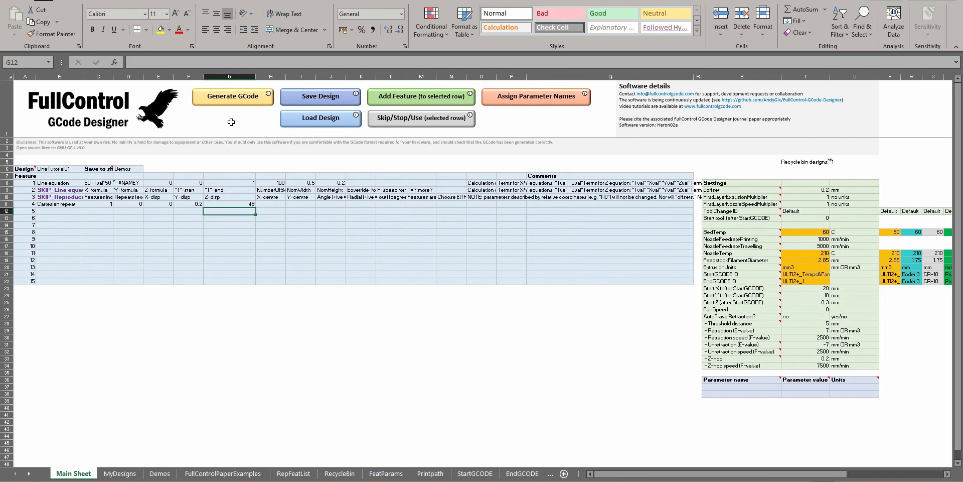
Generate the GCode with the Cartesian repeat, load it into Repetier-Host and inspect the stacked toolpath from a lower angle
left_click(234, 102)
key("Return")
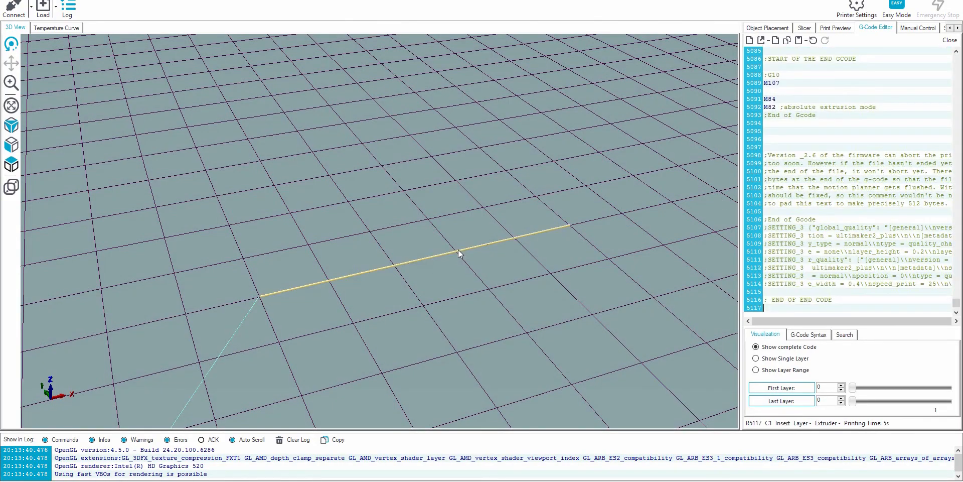
left_click_drag(364, 241, 386, 198)
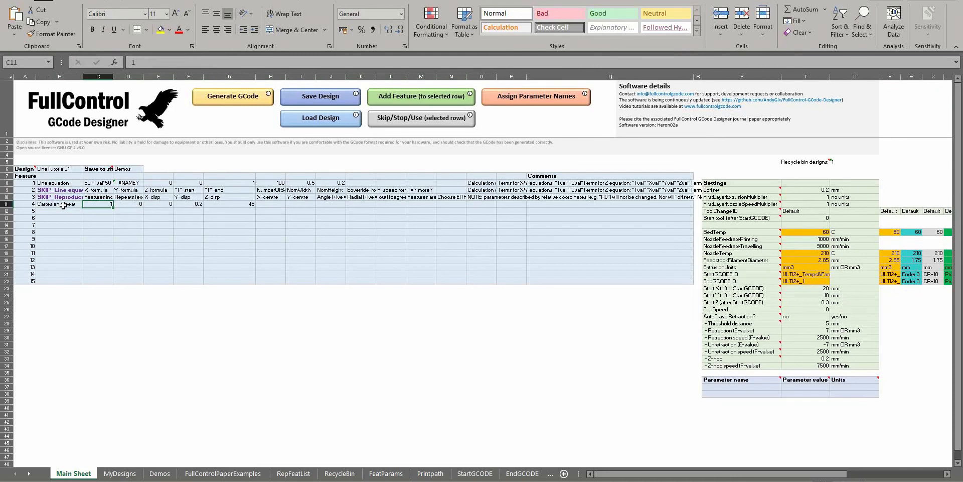
In FullControl GCode Designer, skip the Cartesian repeat feature and re-enable the Reproduce and recalculate feature
left_click(75, 204)
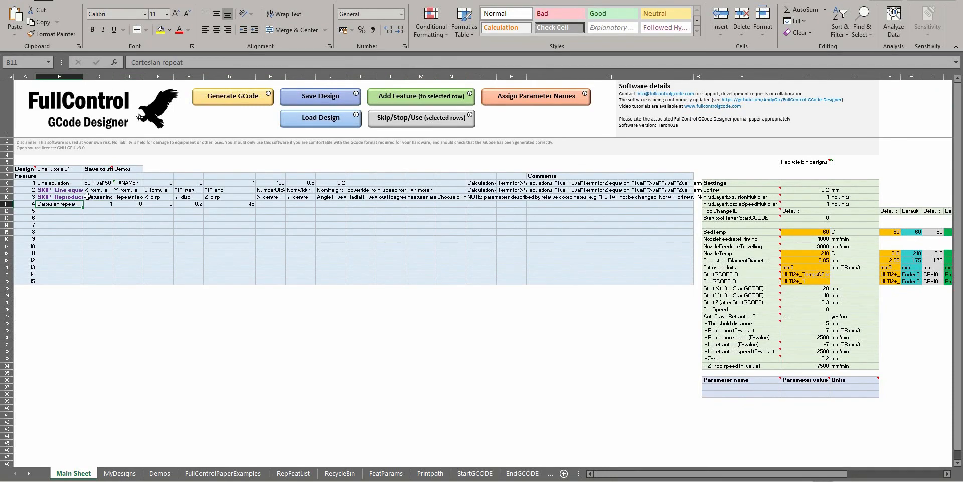
left_click(422, 119)
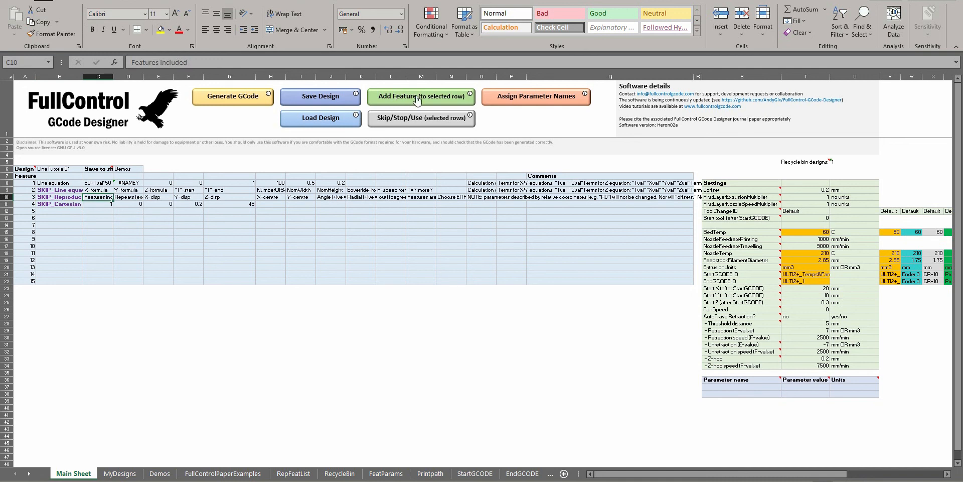
left_click(401, 119)
Set Reproduce and recalculate to include feature 1 with 49 repeats, X-disp 0, Y-disp 0 and Z-disp 0.2
type("1")
left_click(139, 197)
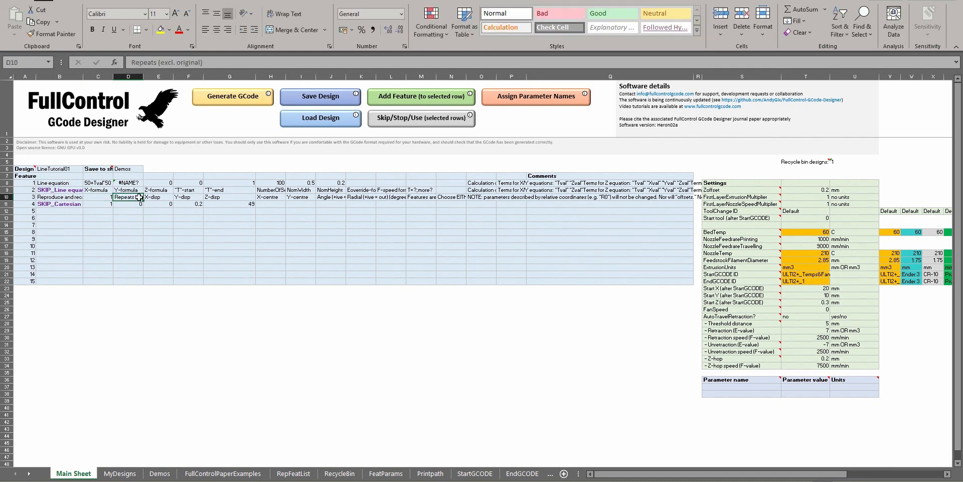
type("49")
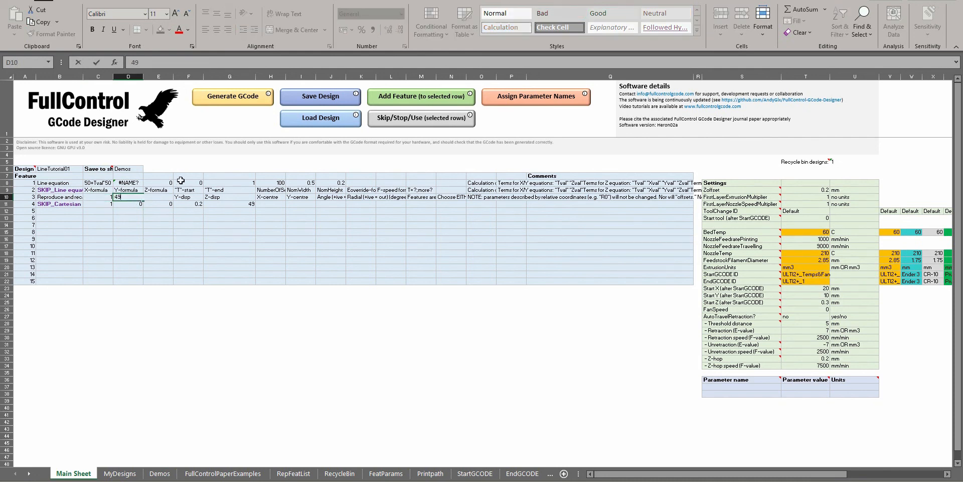
key("Tab")
type("0")
key("Tab")
type("0")
key("Tab")
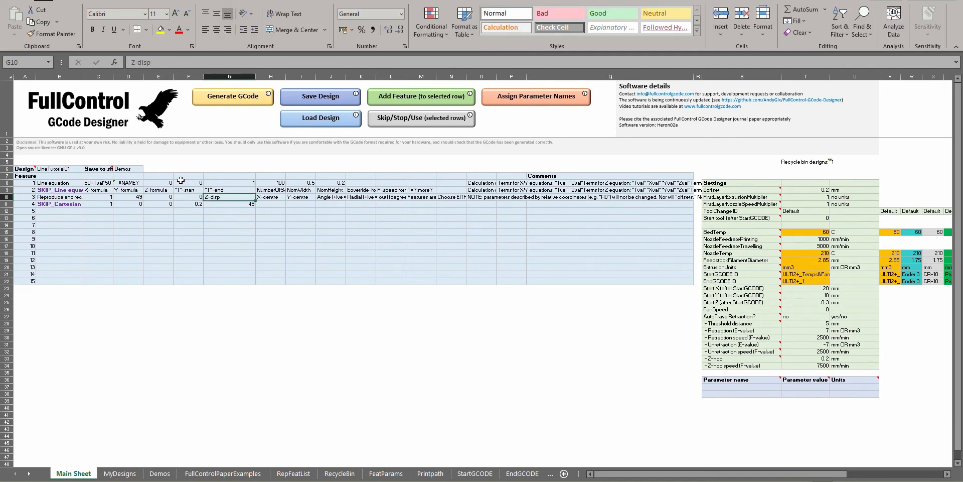
type("0.2")
key("Tab")
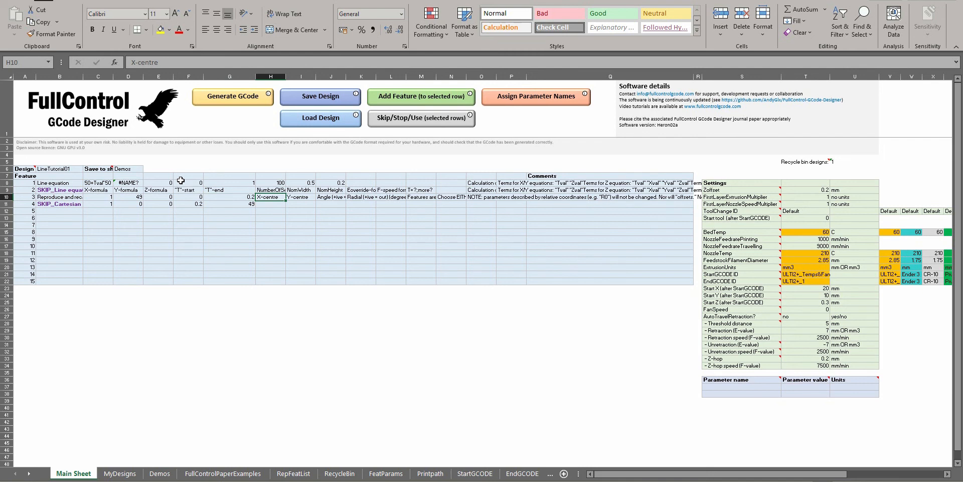
Clear the remaining placeholder parameters and note from the Reproduce and recalculate row, starting at X-centre
key("Delete")
key("Tab")
key("Delete")
key("Tab")
key("Delete")
key("Tab")
key("Delete")
key("Tab")
key("Tab")
key("Tab")
key("Delete")
key("shift+Tab")
key("Delete")
key("Tab")
key("Tab")
key("Delete")
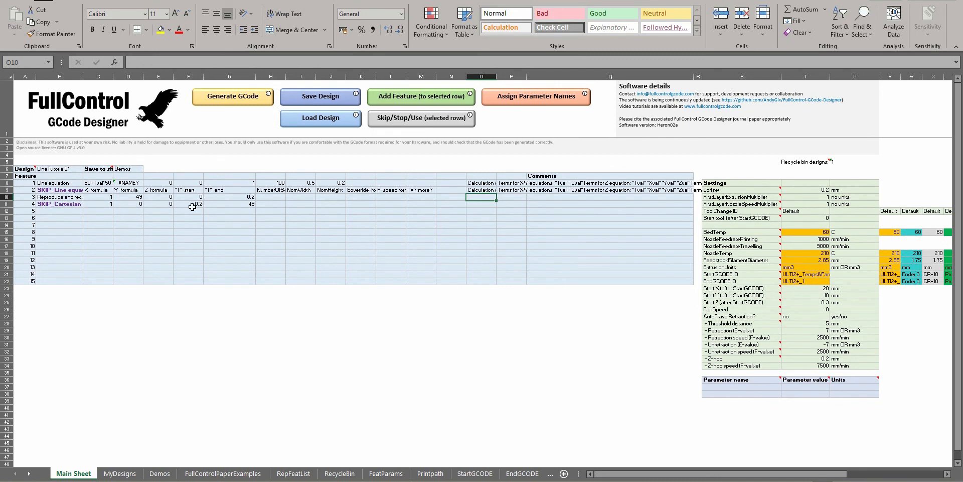
Generate the GCode with Reproduce and recalculate, load it into Repetier-Host and inspect the recalculated sine layers
left_click(189, 204)
left_click(222, 102)
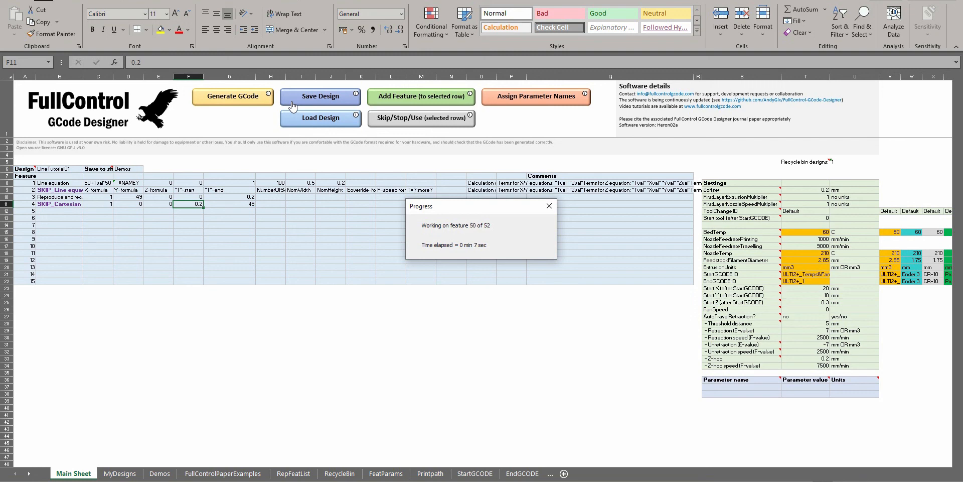
key("Return")
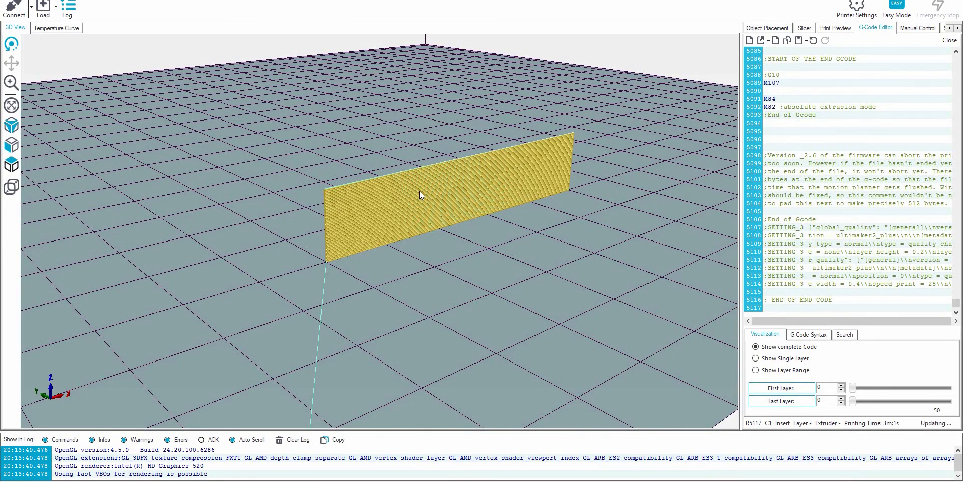
left_click_drag(413, 183, 322, 283)
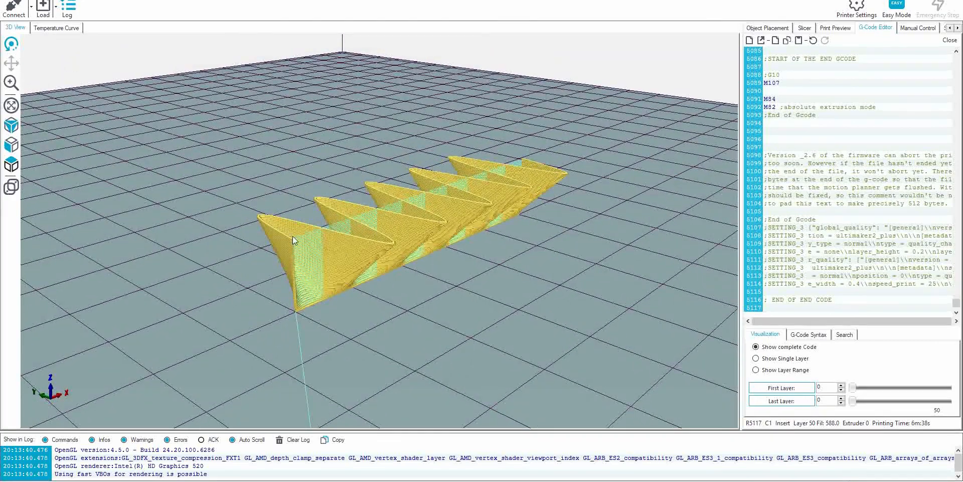
left_click_drag(393, 226, 414, 245)
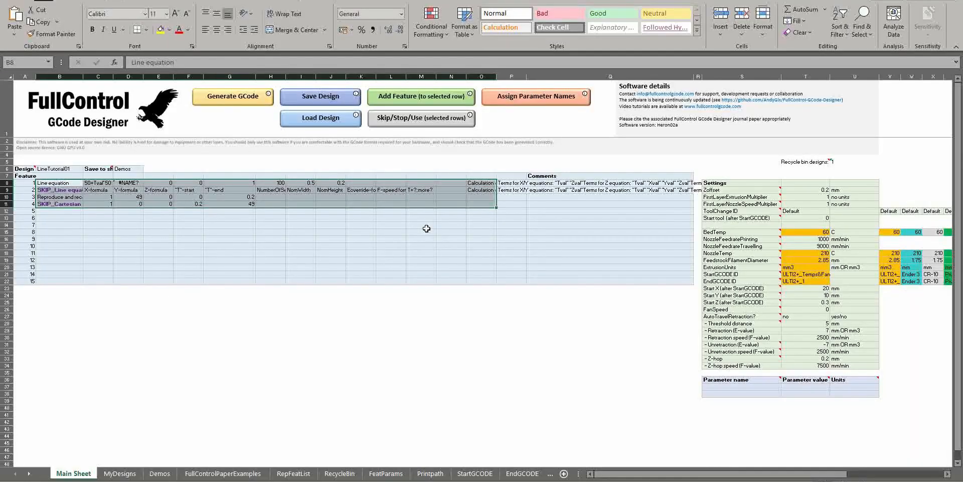
Compare the Reproduce and recalculate and Cartesian repeat rows, and examine the sine-wave toolpath up close in Repetier-Host
left_click(70, 198)
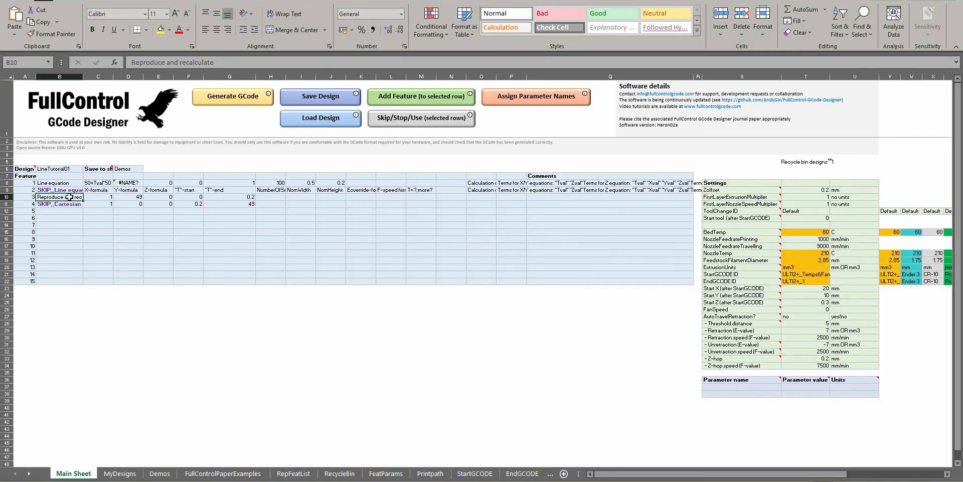
left_click(72, 203)
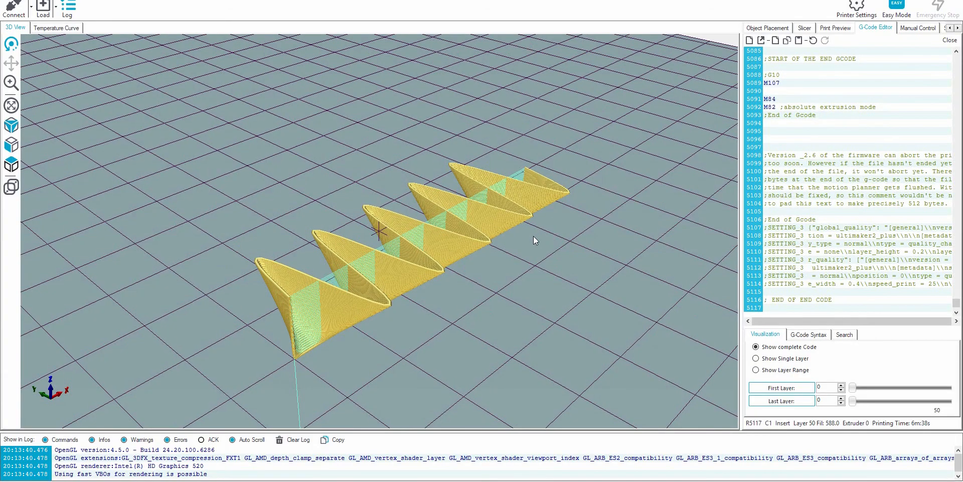
left_click_drag(534, 236, 556, 241)
scroll(517, 218, "up", 5)
scroll(517, 218, "down", 3)
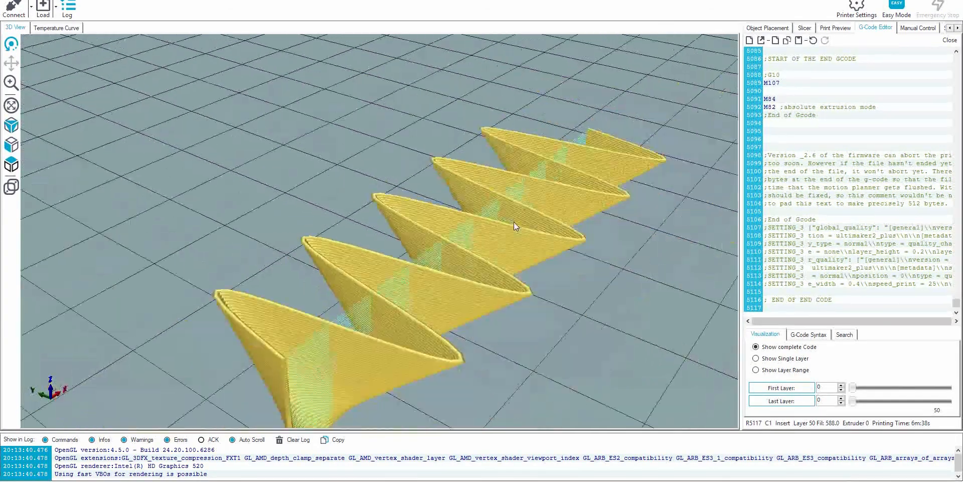